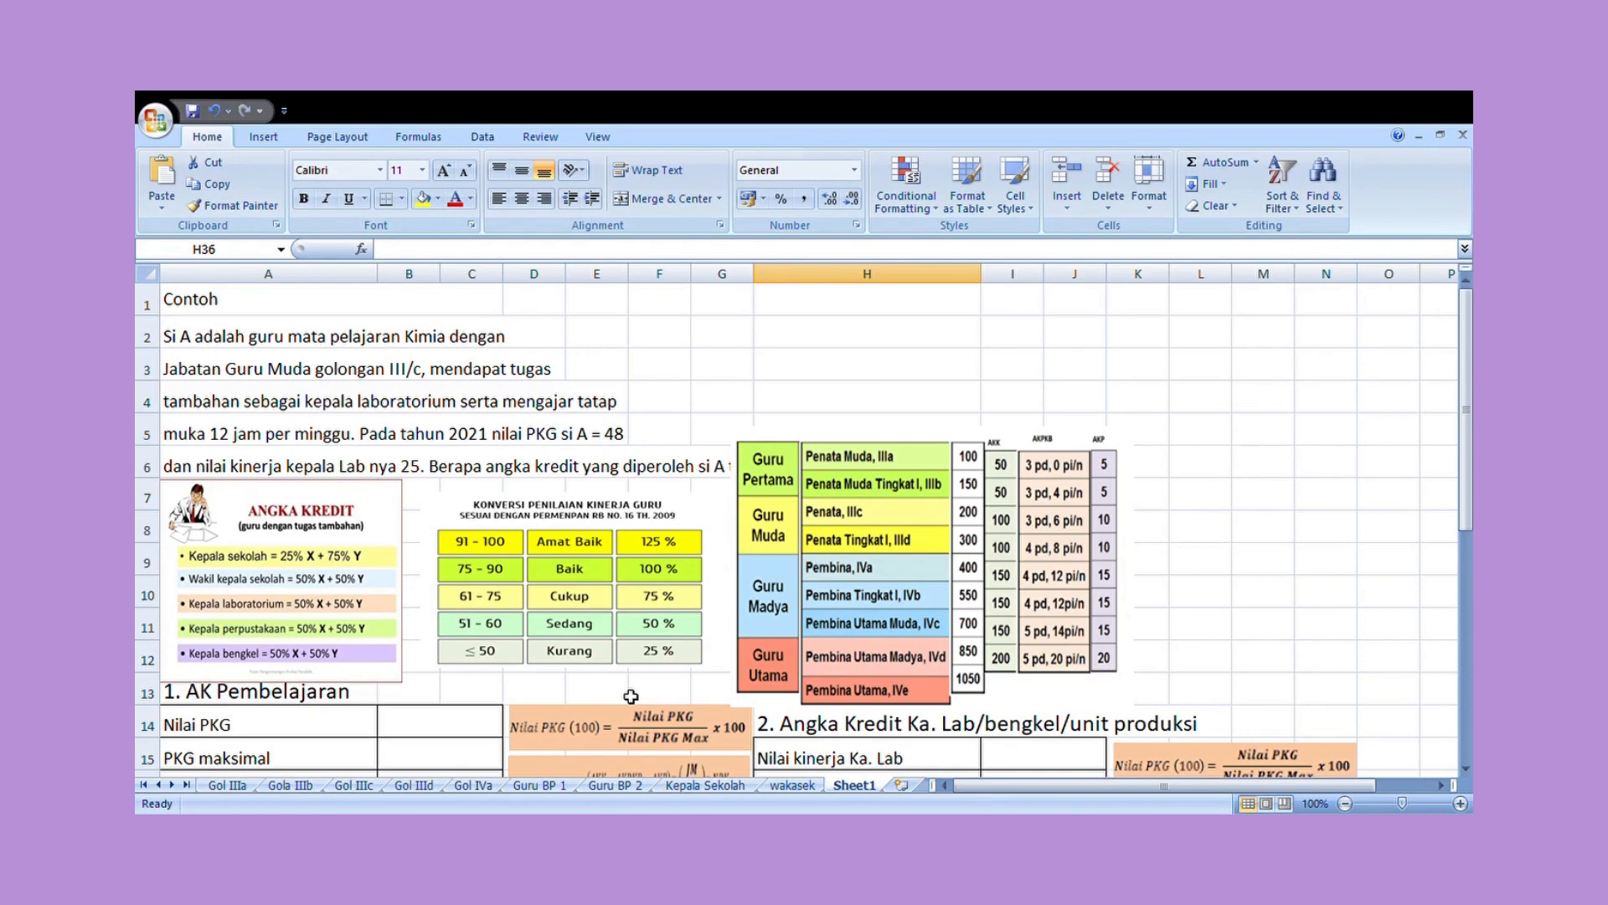
Step: Shrink the teacher rank and credit table picture so that it no longer covers the question text in row 6
{"action": "left_click", "coordinate": [803, 576]}
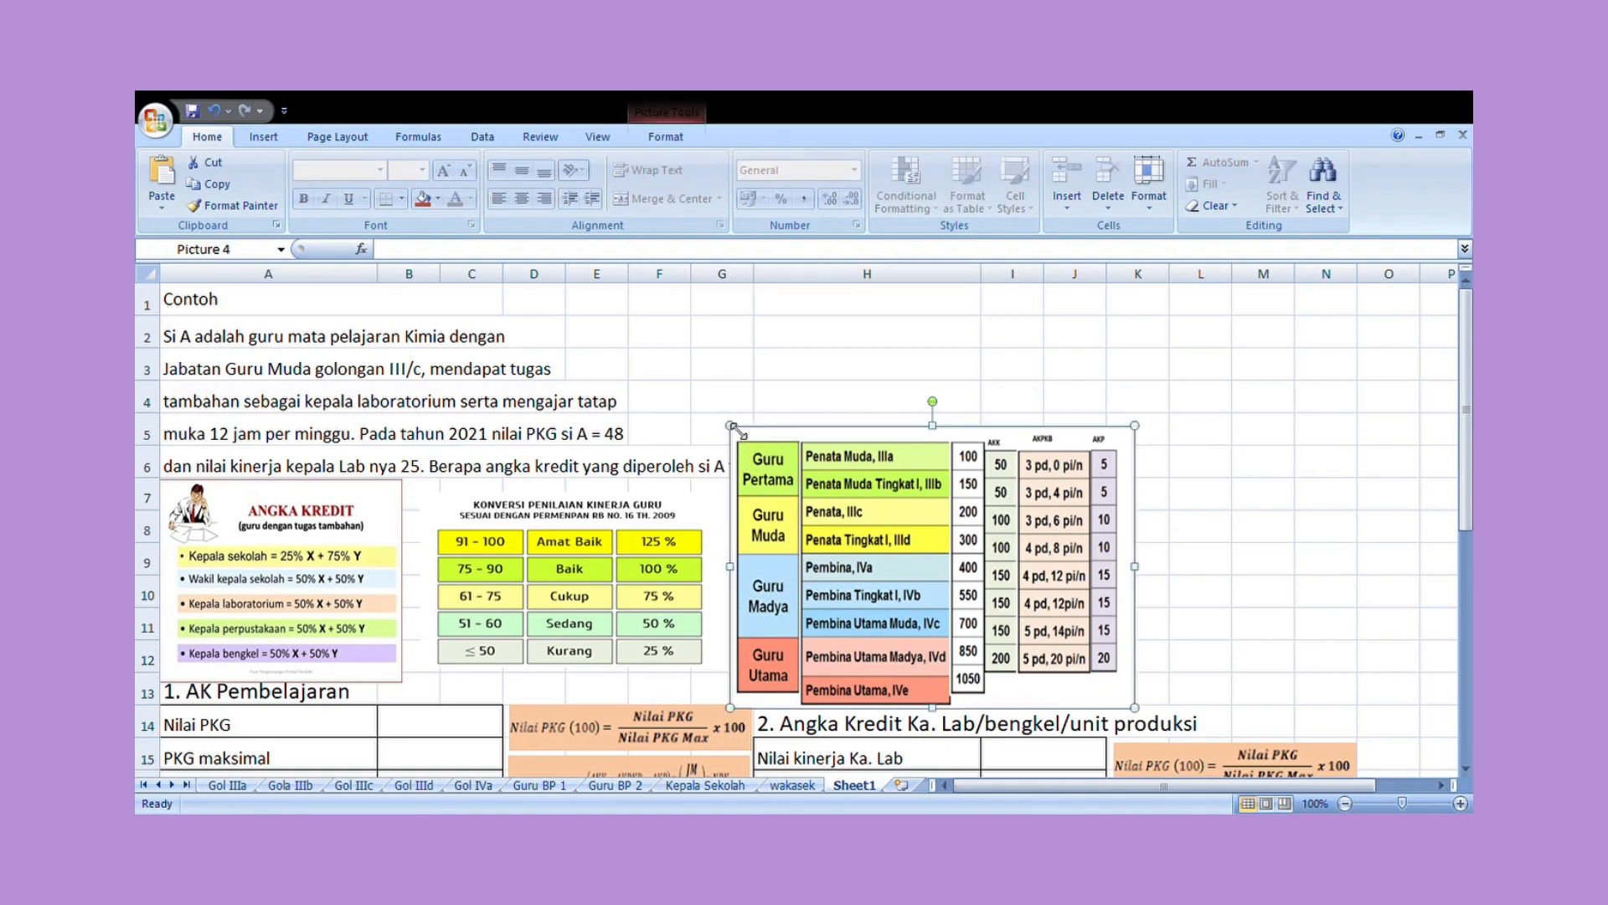
{"action": "left_click_drag", "start_coordinate": [730, 426], "coordinate": [820, 495]}
{"action": "left_click", "coordinate": [792, 509]}
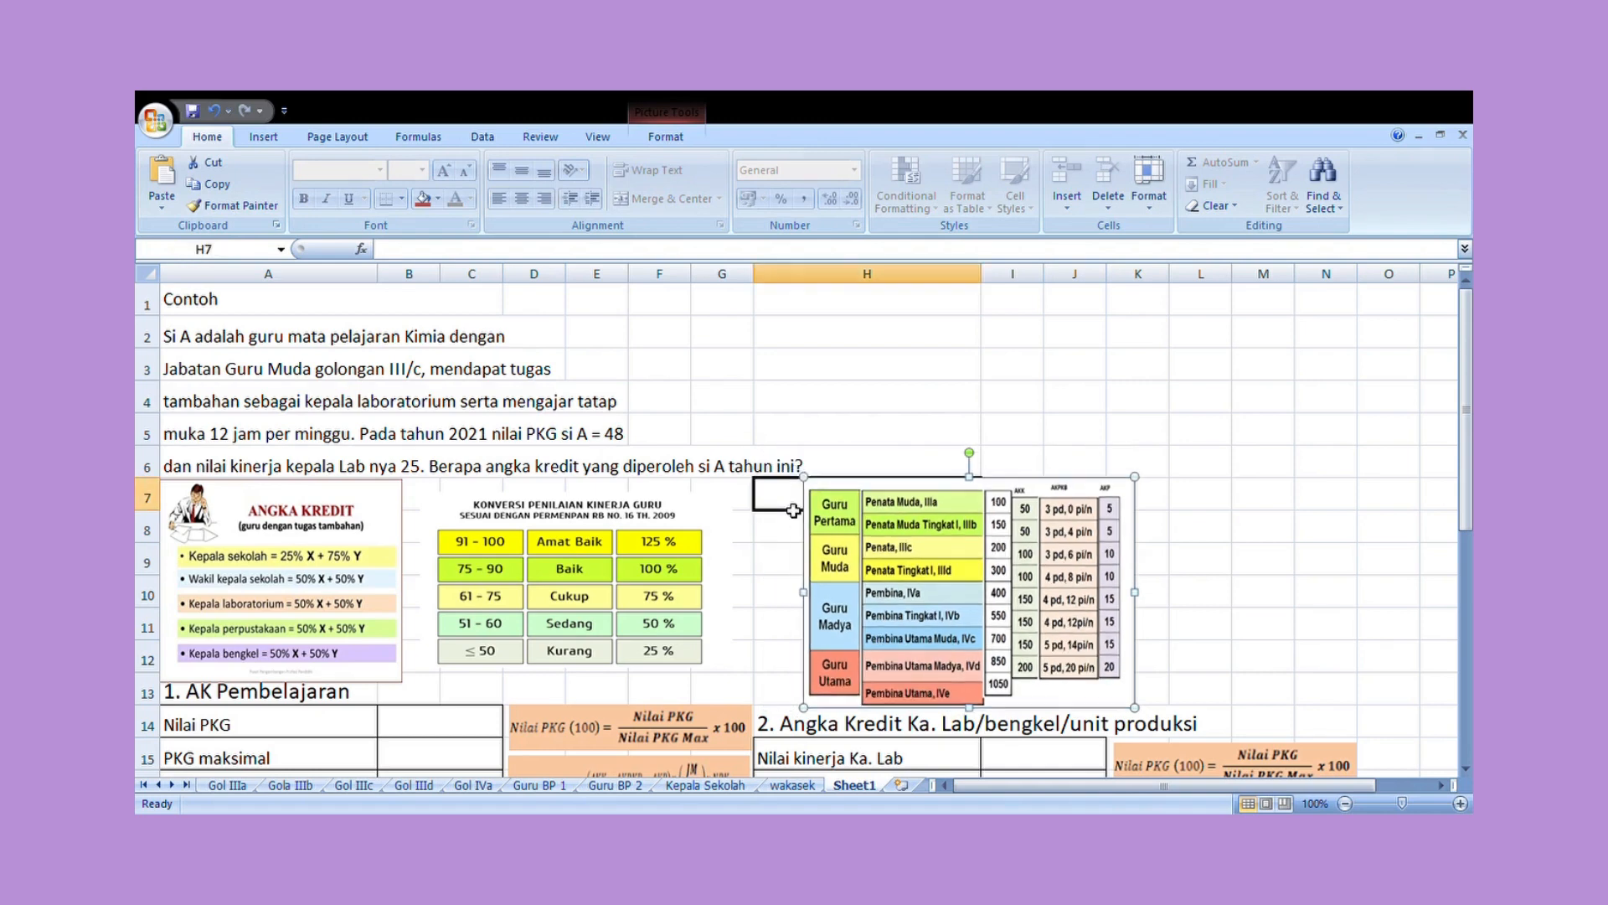
Step: Under AK Pembelajaran, enter 48 for Nilai PKG in B14 and 56 for PKG maksimal in B15
{"action": "scroll", "coordinate": [786, 524], "scroll_direction": "down", "scroll_amount": 1}
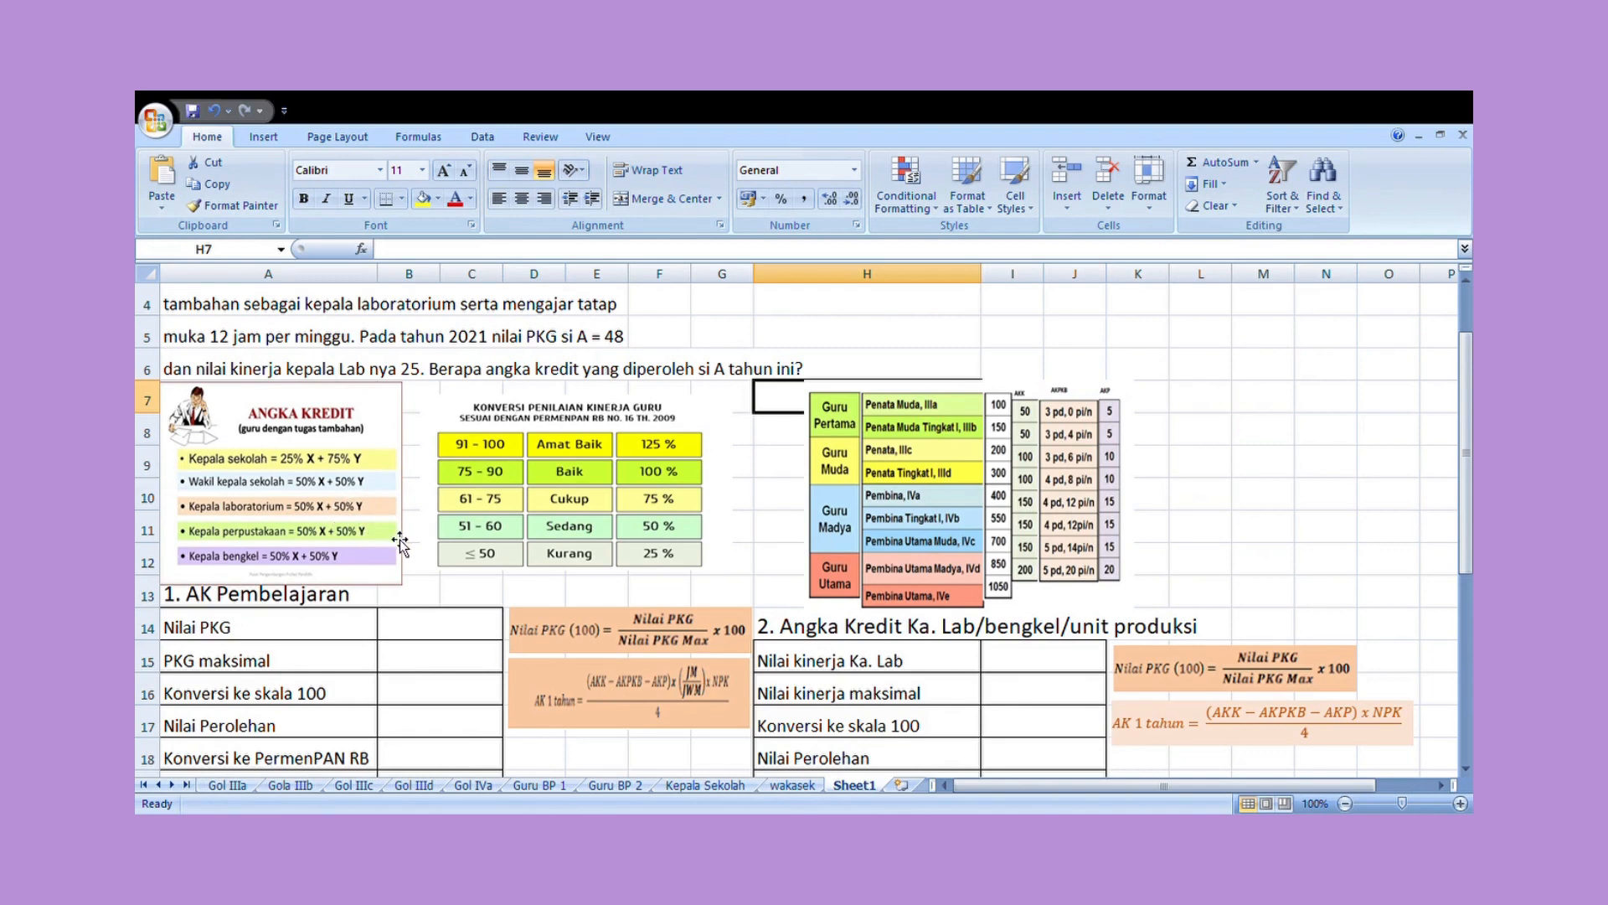
{"action": "scroll", "coordinate": [406, 546], "scroll_direction": "down", "scroll_amount": 1}
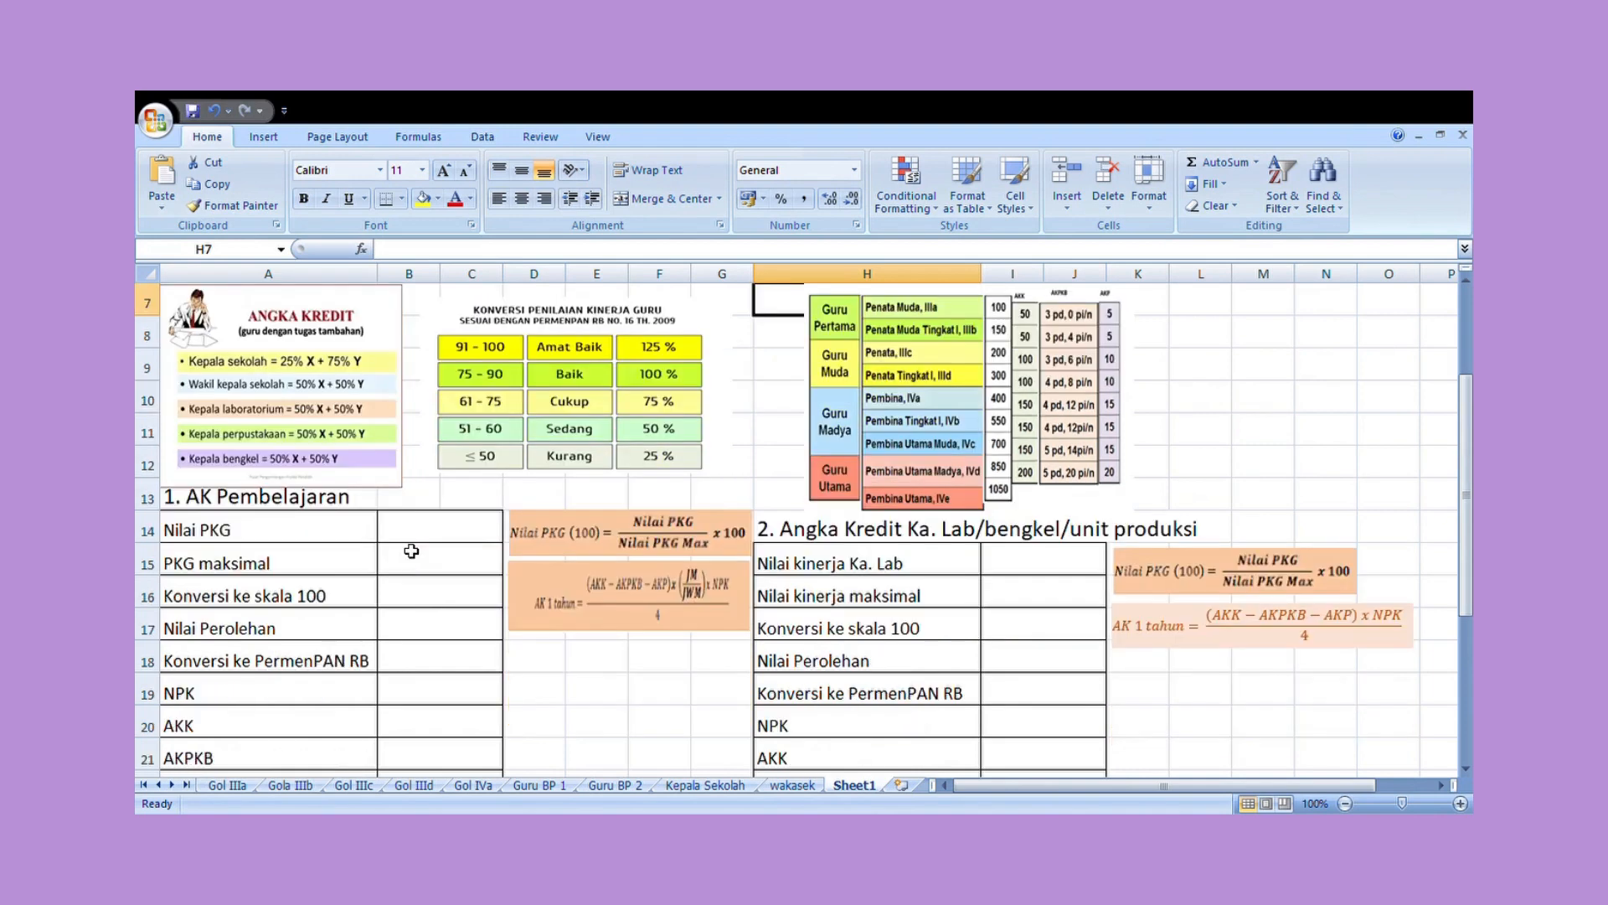
{"action": "scroll", "coordinate": [411, 550], "scroll_direction": "down", "scroll_amount": 1}
{"action": "left_click", "coordinate": [418, 437]}
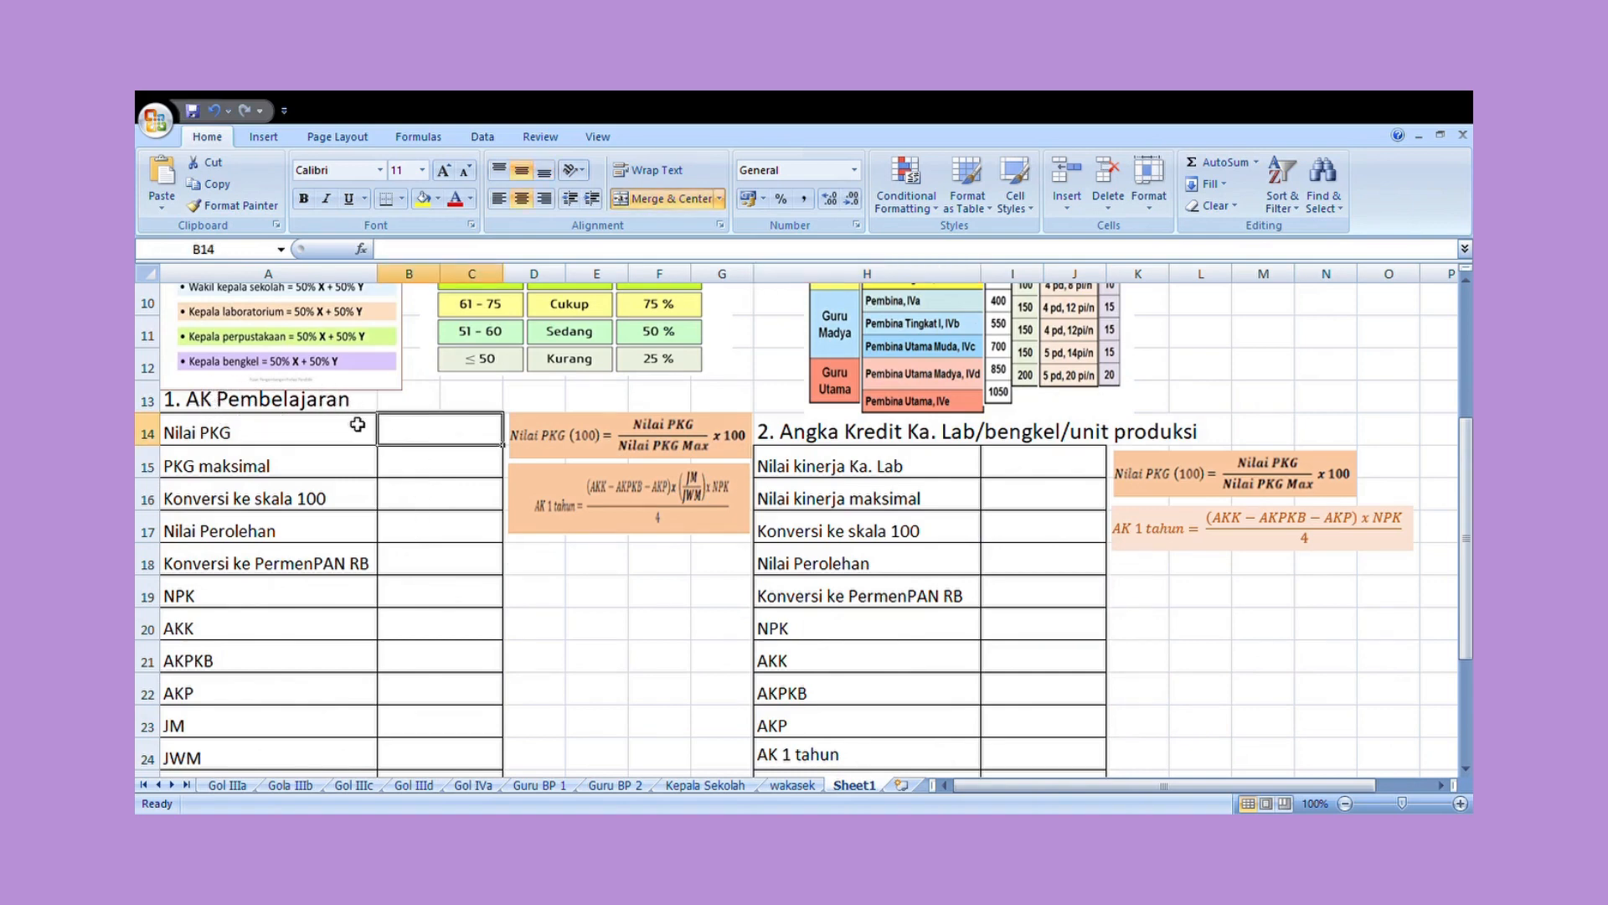
{"action": "scroll", "coordinate": [358, 424], "scroll_direction": "up", "scroll_amount": 3}
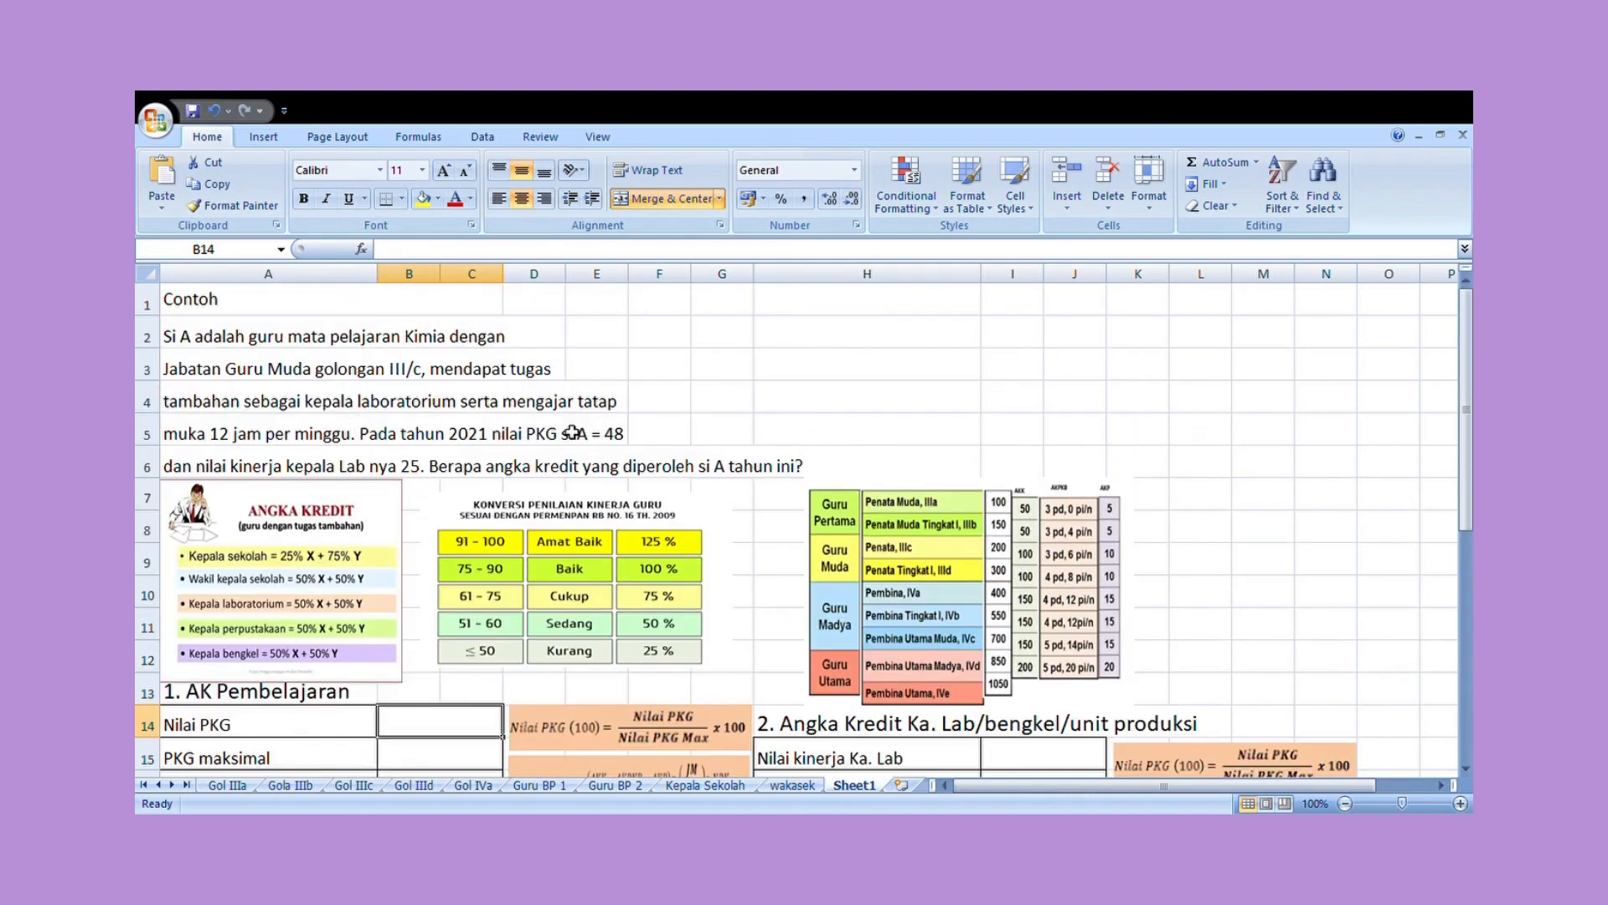
{"action": "scroll", "coordinate": [538, 540], "scroll_direction": "down", "scroll_amount": 2}
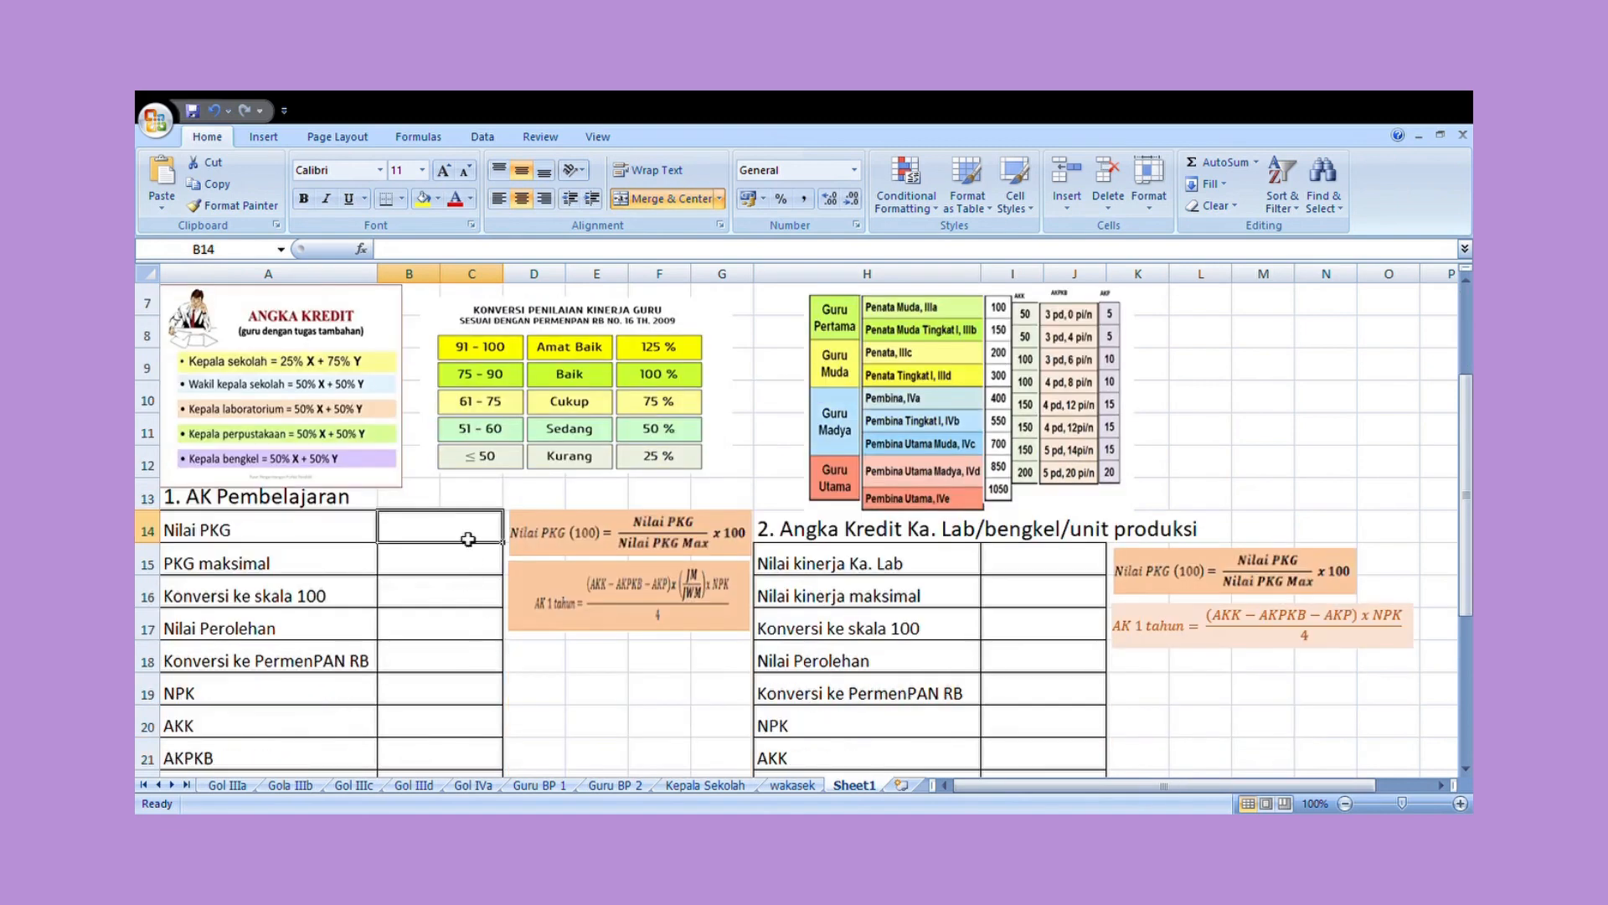
{"action": "type", "text": "48"}
{"action": "key", "text": "Return"}
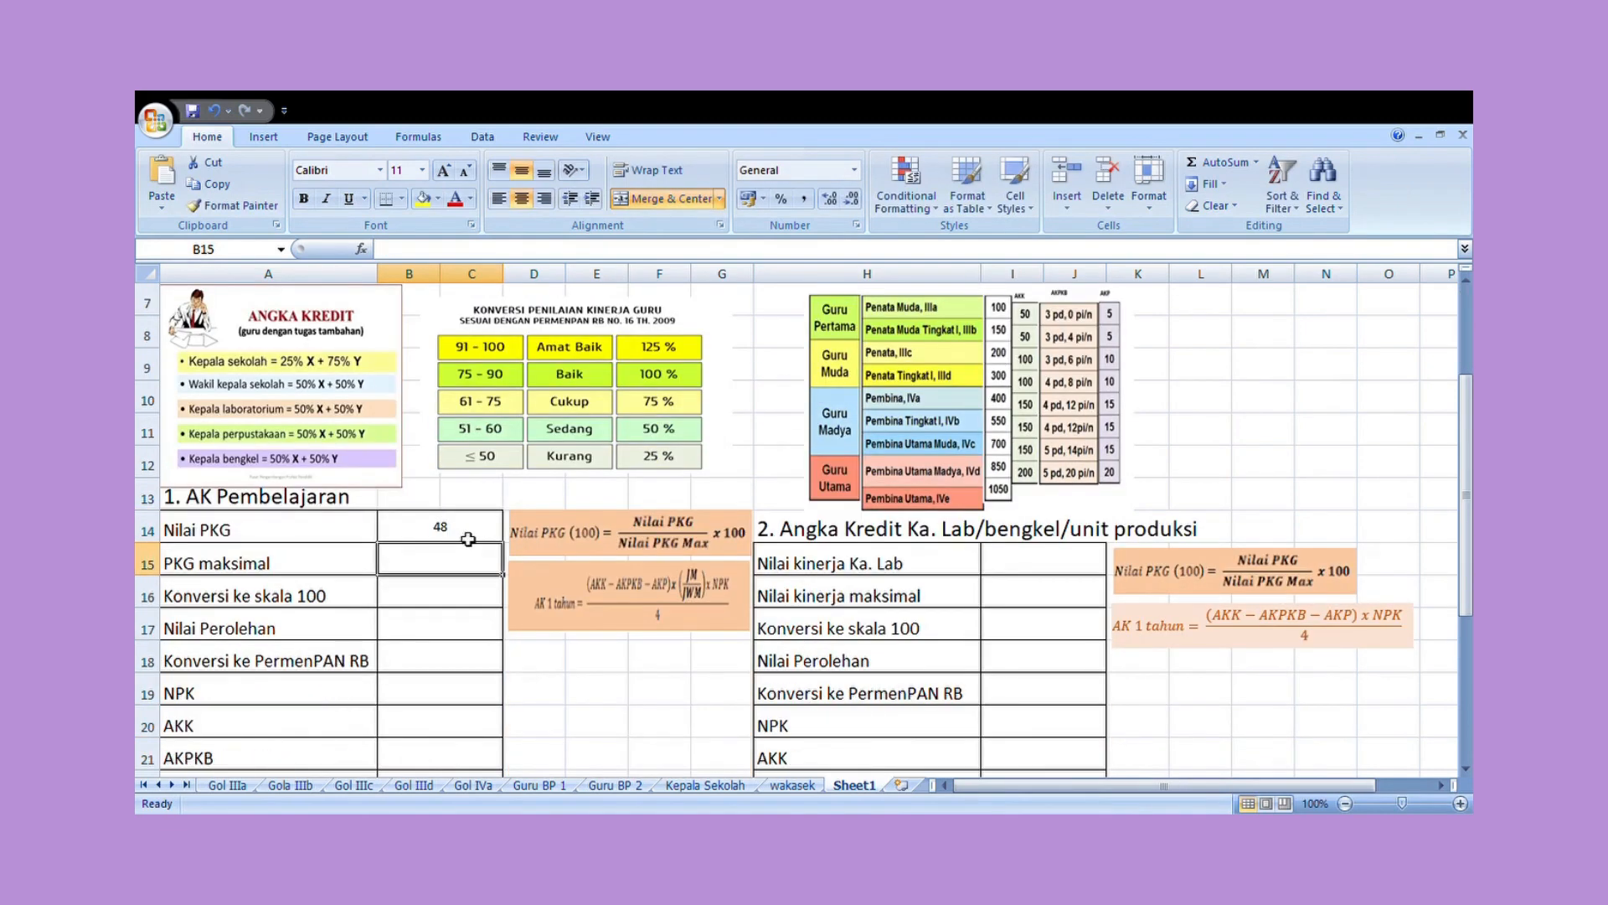
{"action": "scroll", "coordinate": [476, 545], "scroll_direction": "down", "scroll_amount": 1}
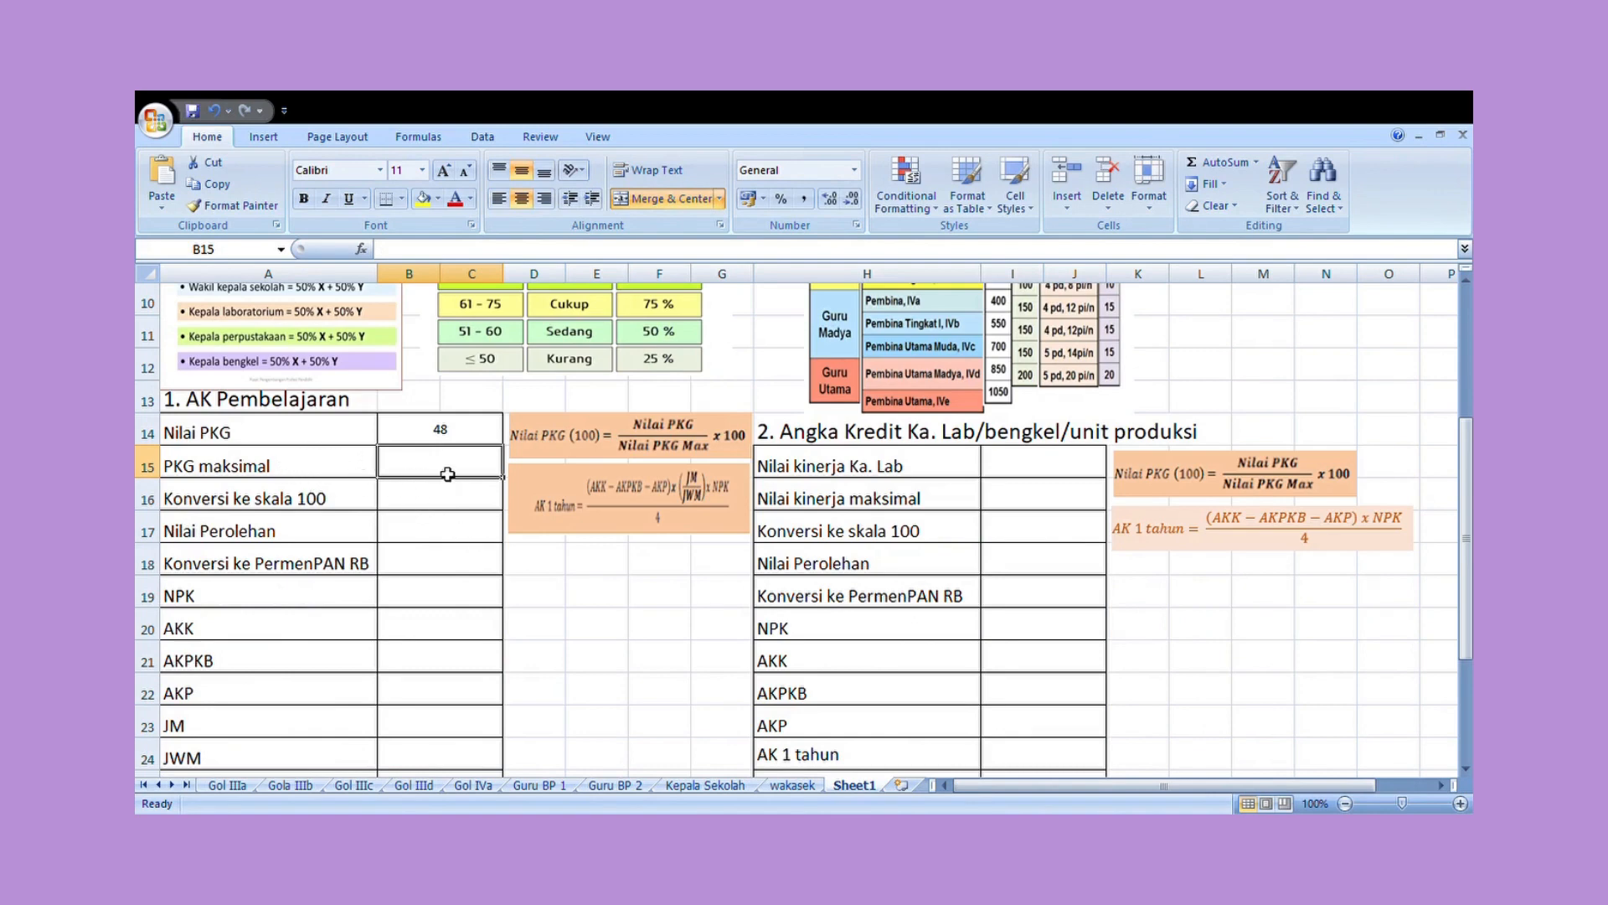
{"action": "type", "text": "56"}
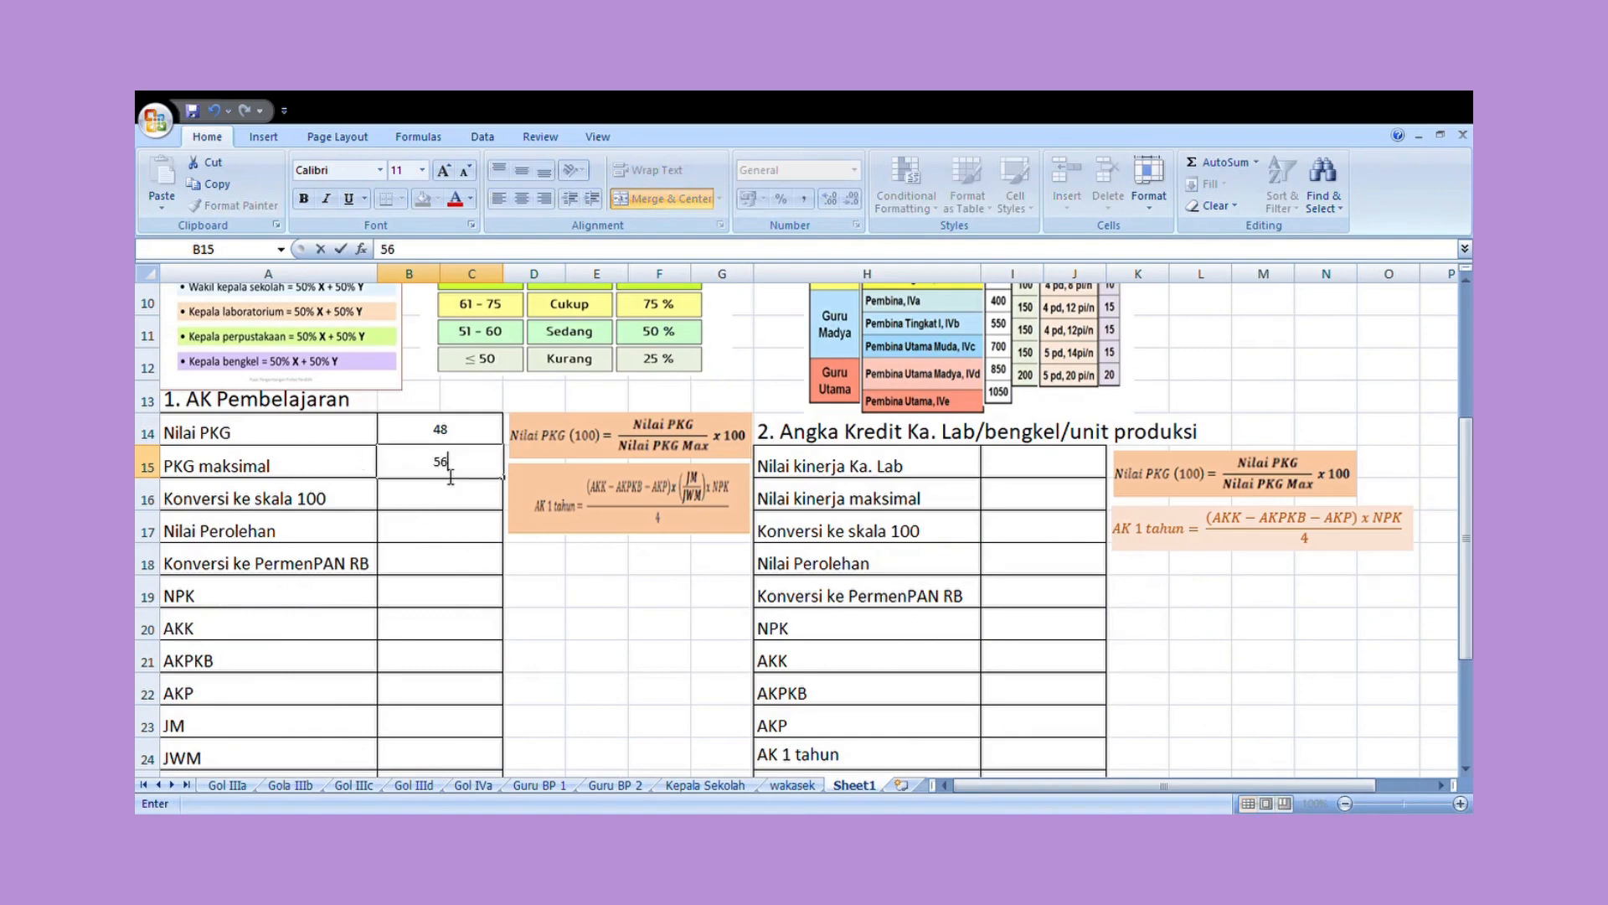
{"action": "key", "text": "Return"}
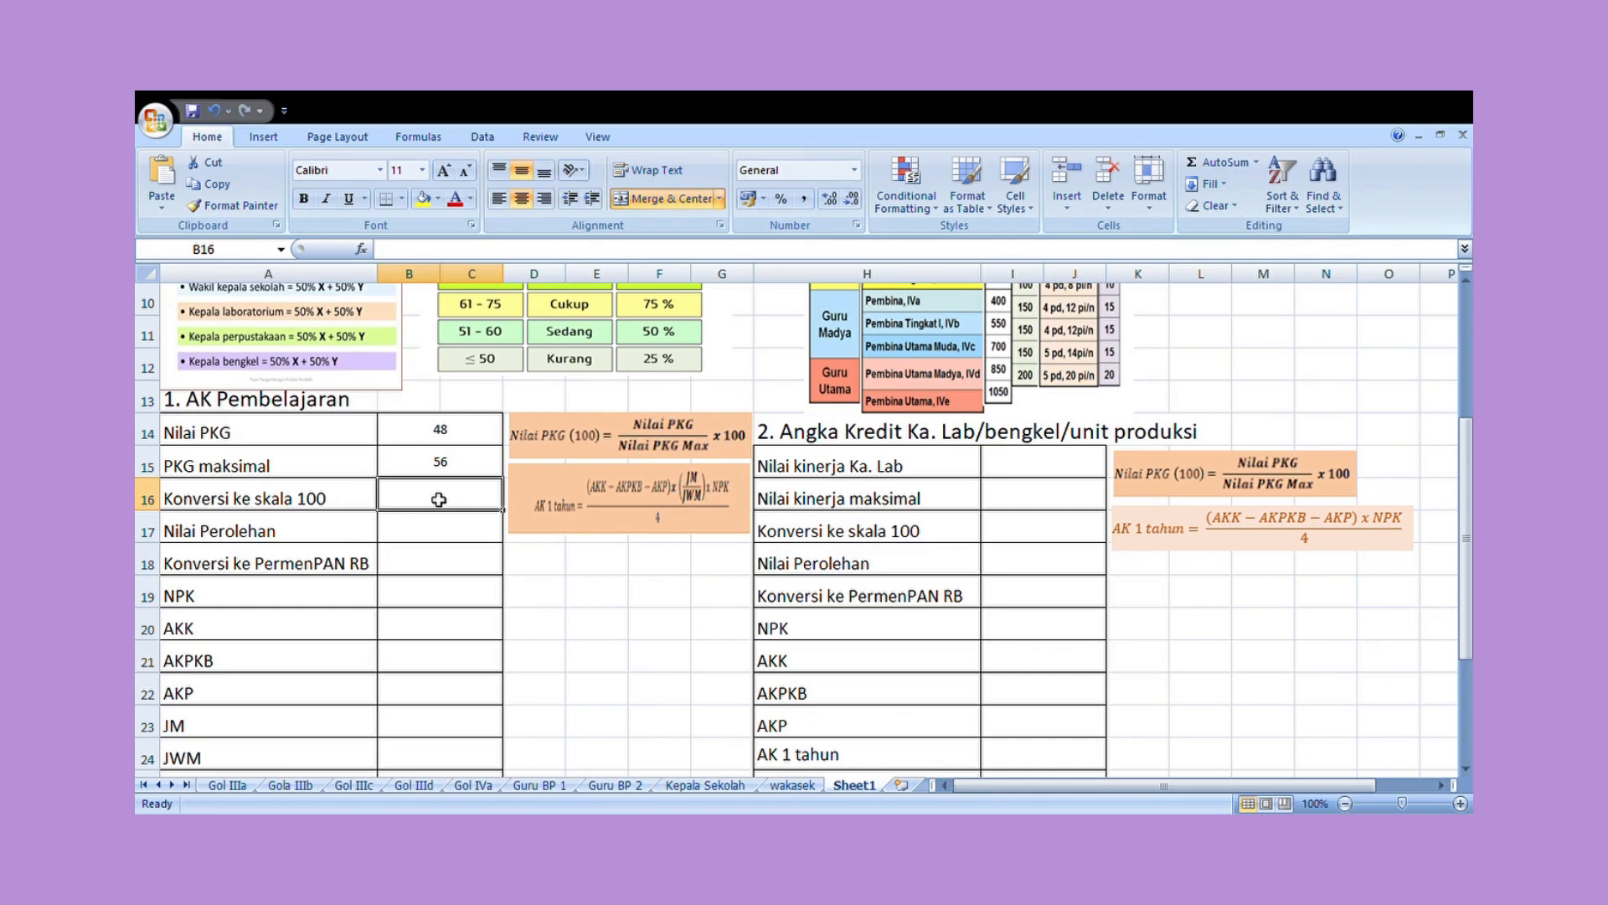
Step: Calculate Konversi ke skala 100 in B16 with =(48/56)*100 and enter 85,71 as Nilai Perolehan in B17
{"action": "type", "text": "=("}
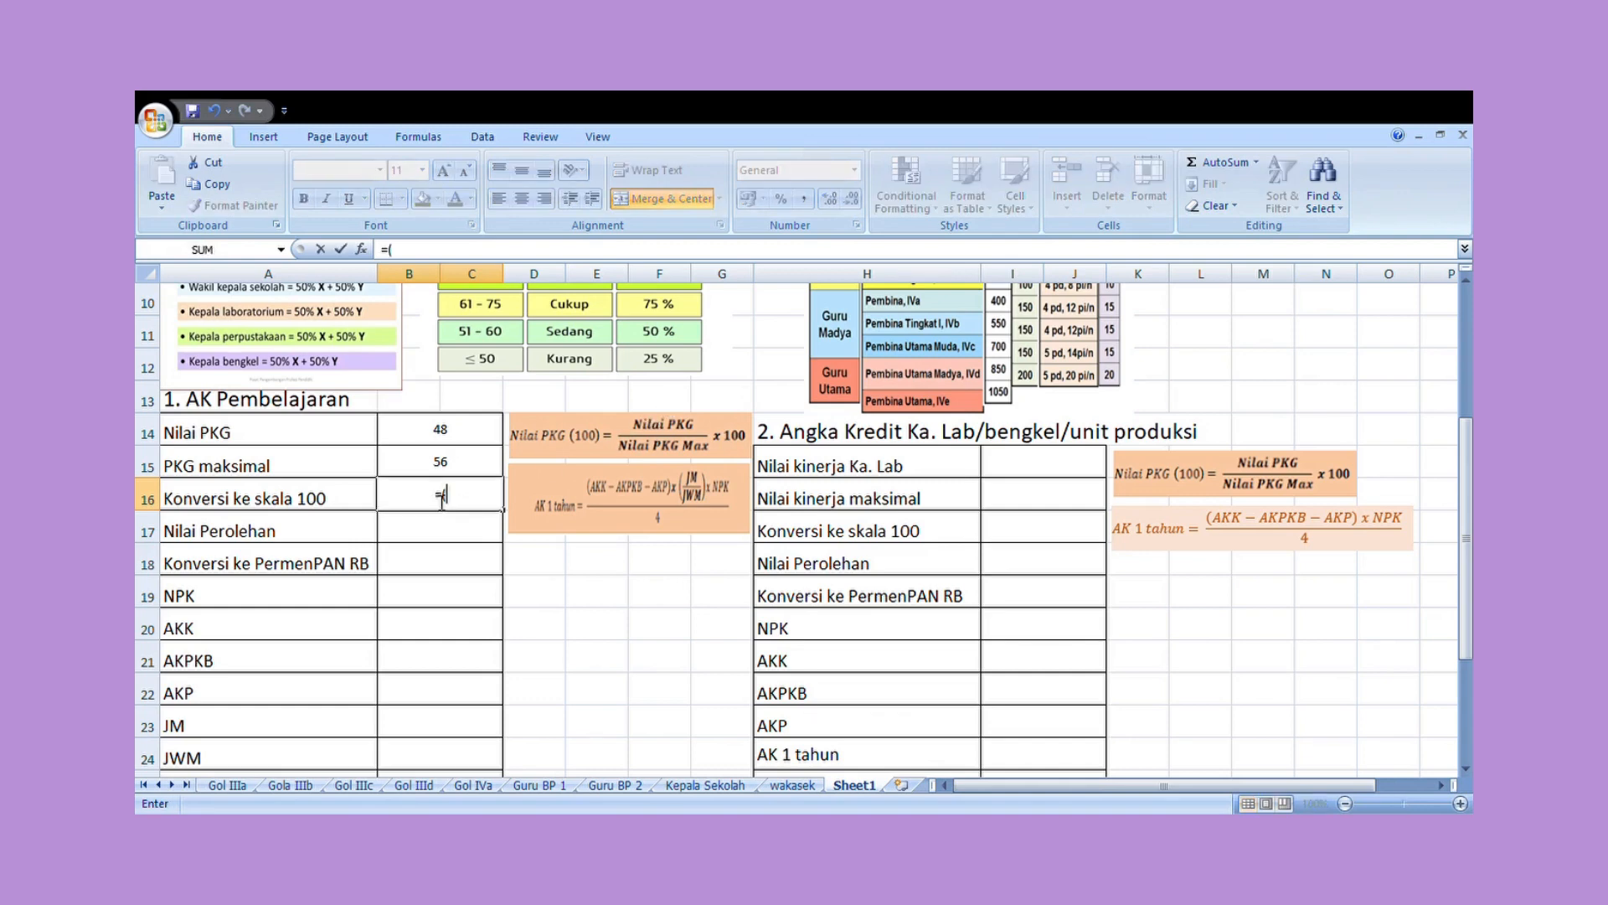
{"action": "type", "text": "48/56)*100"}
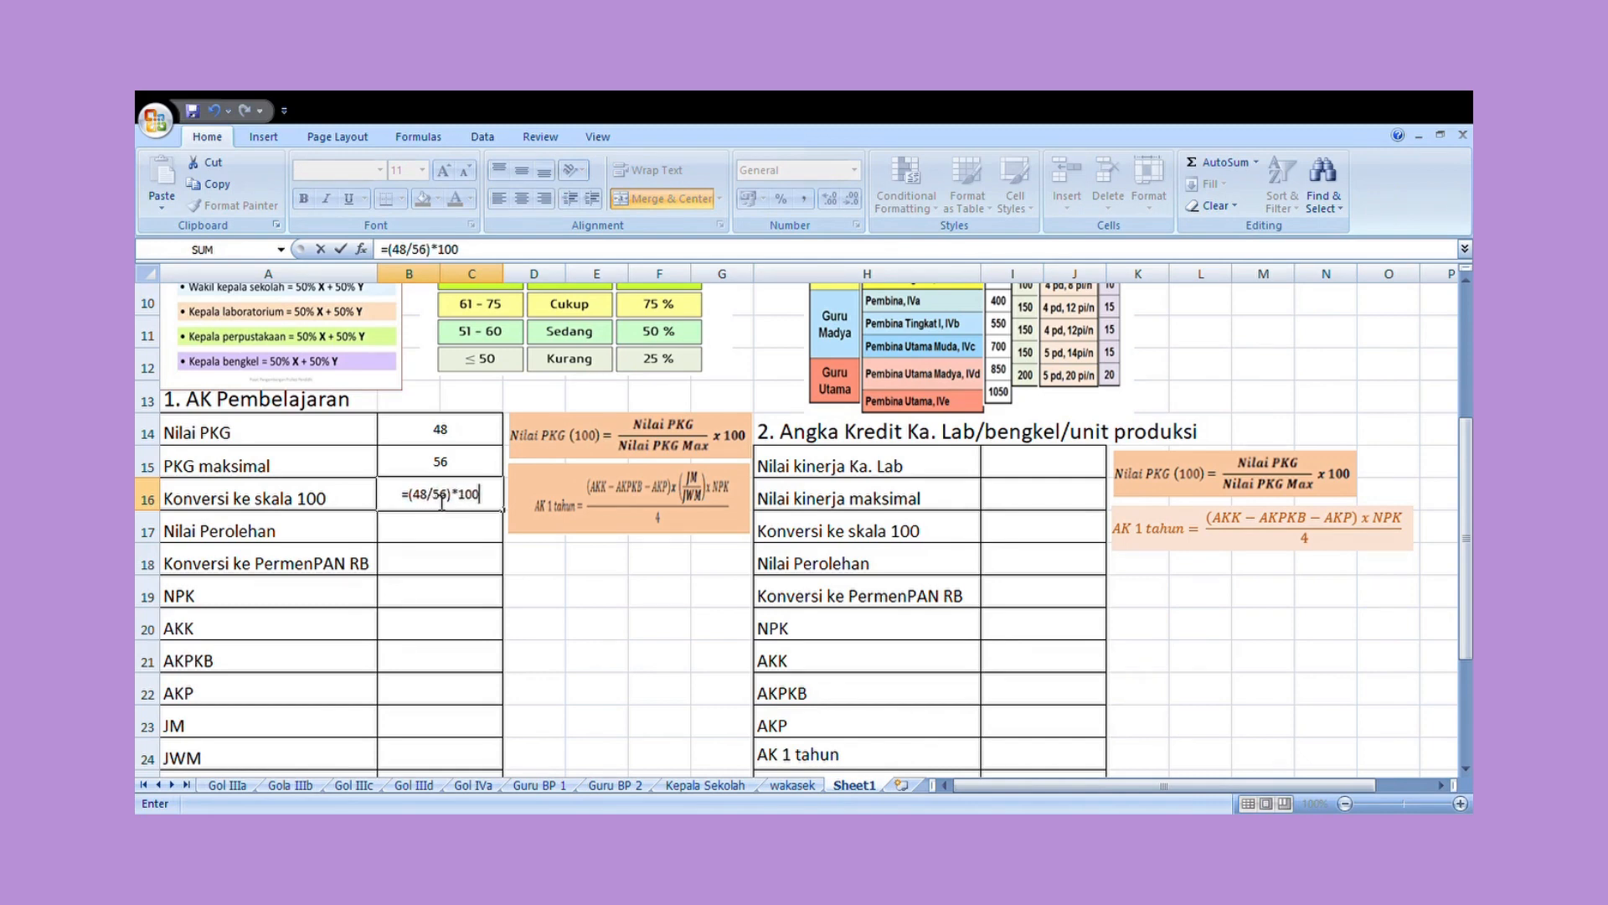
{"action": "key", "text": "Return"}
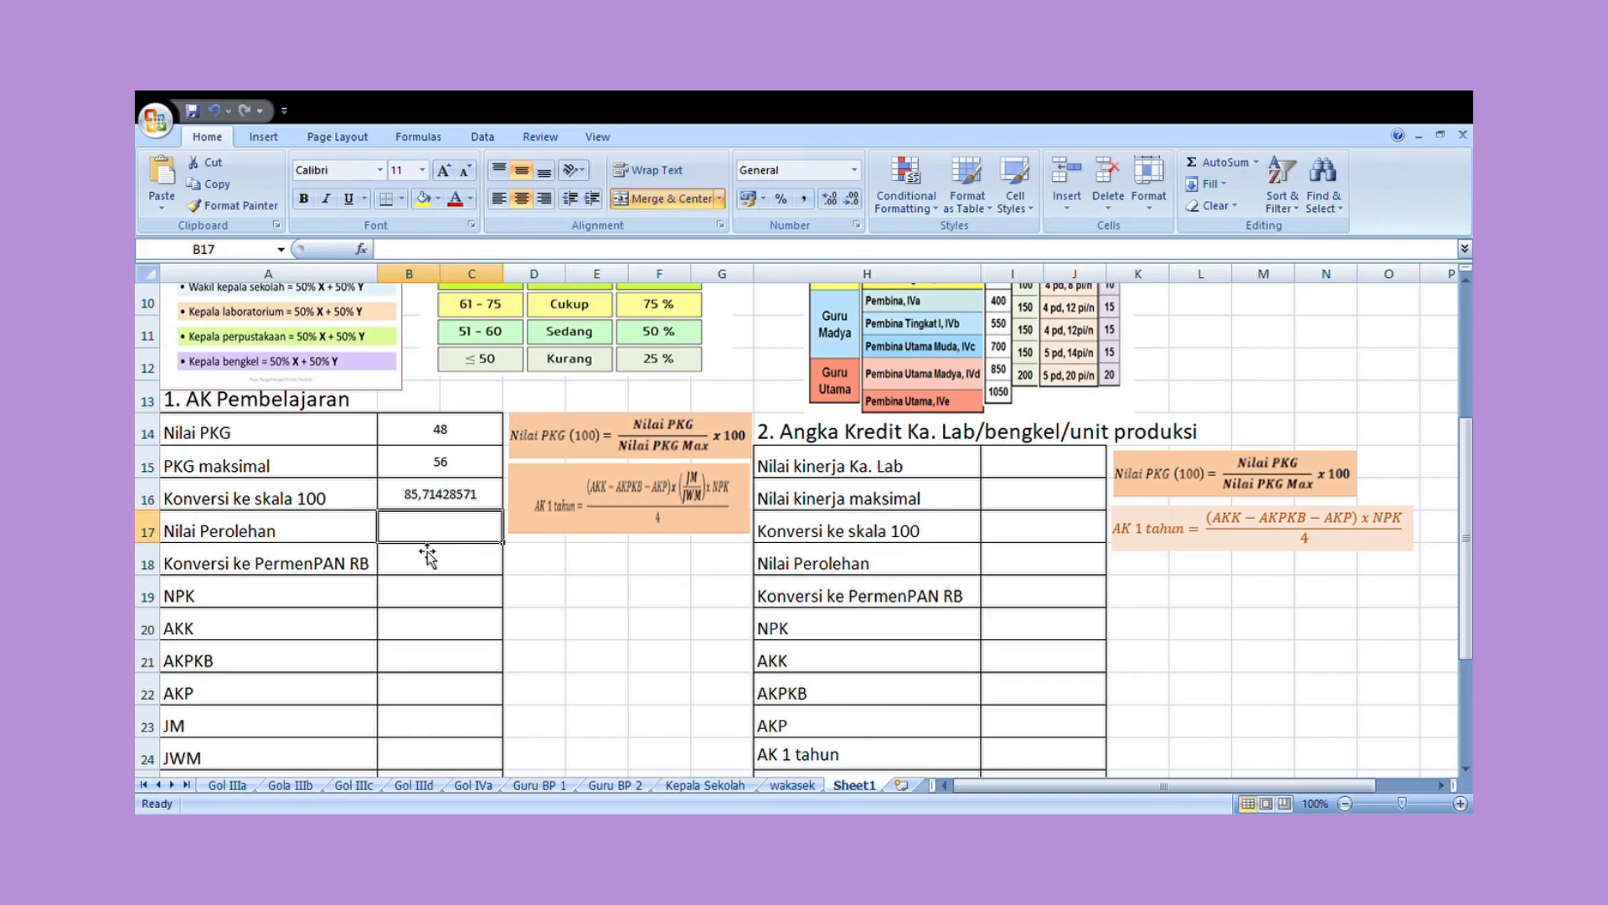
{"action": "type", "text": "85"}
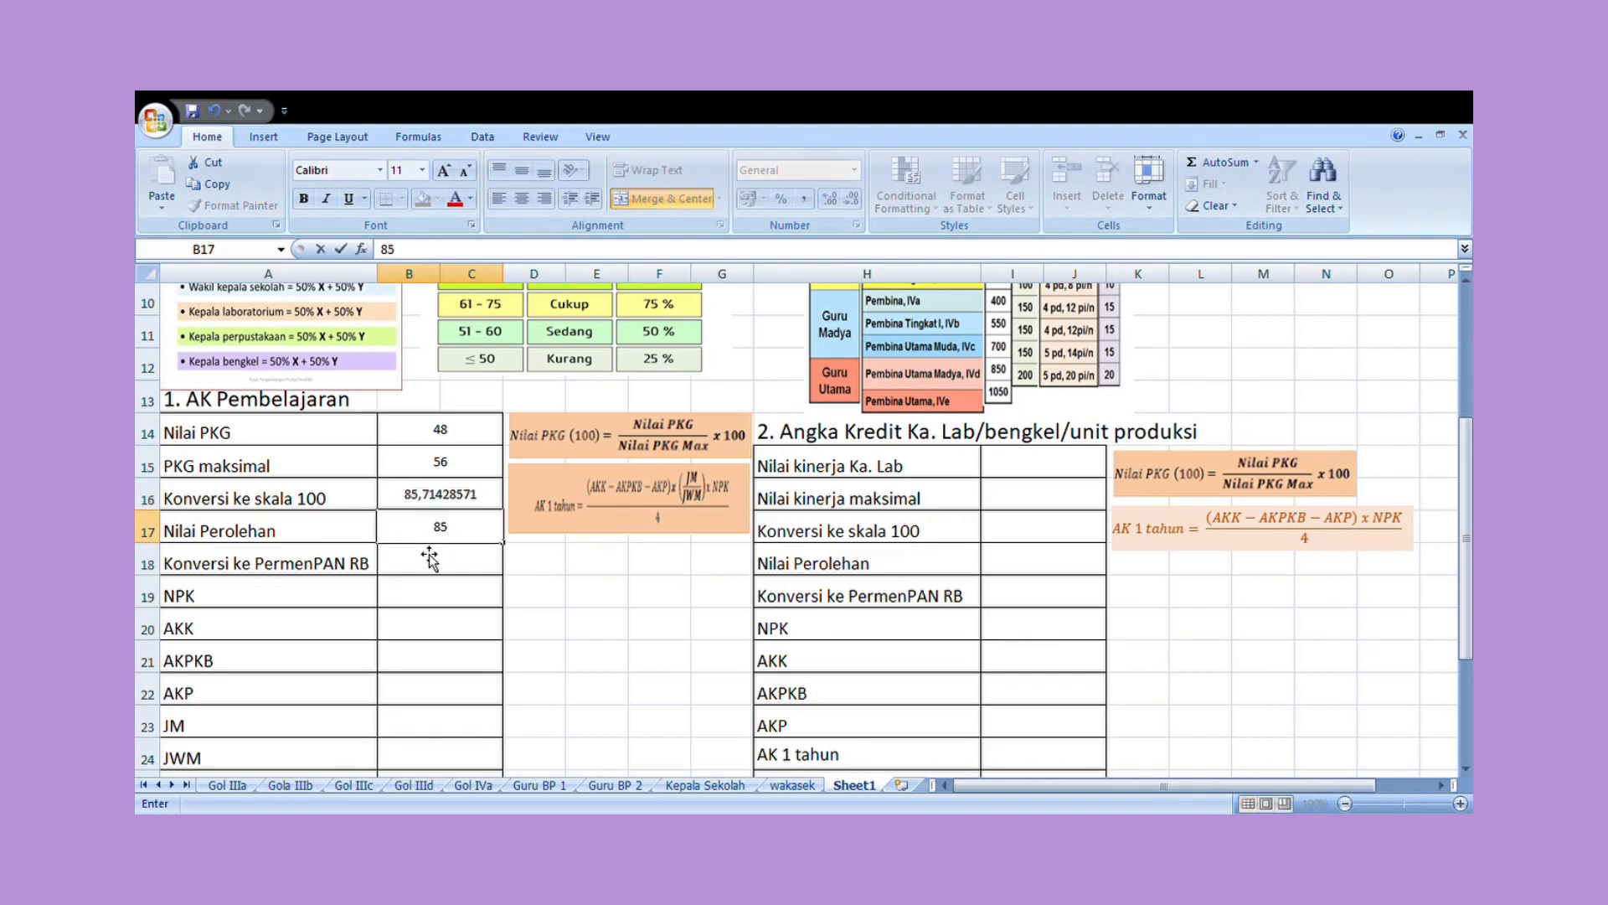
{"action": "type", "text": ",71"}
{"action": "key", "text": "Return"}
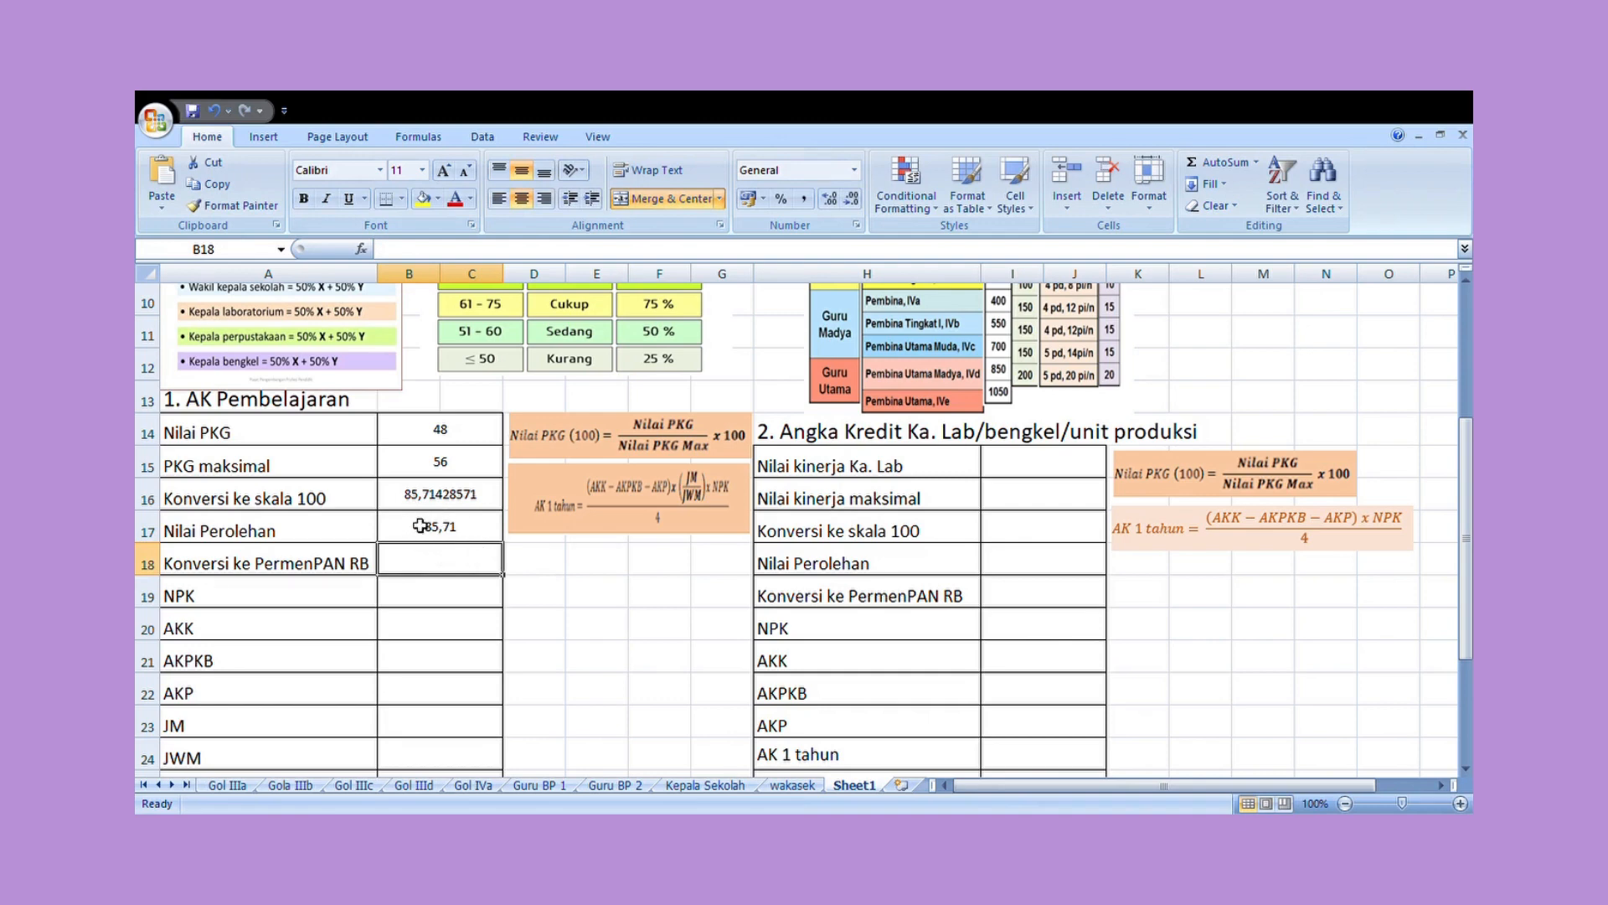
Step: Enter Baik for Konversi ke PermenPAN RB in B18 and 100% for NPK in B19
{"action": "scroll", "coordinate": [490, 557], "scroll_direction": "up", "scroll_amount": 1}
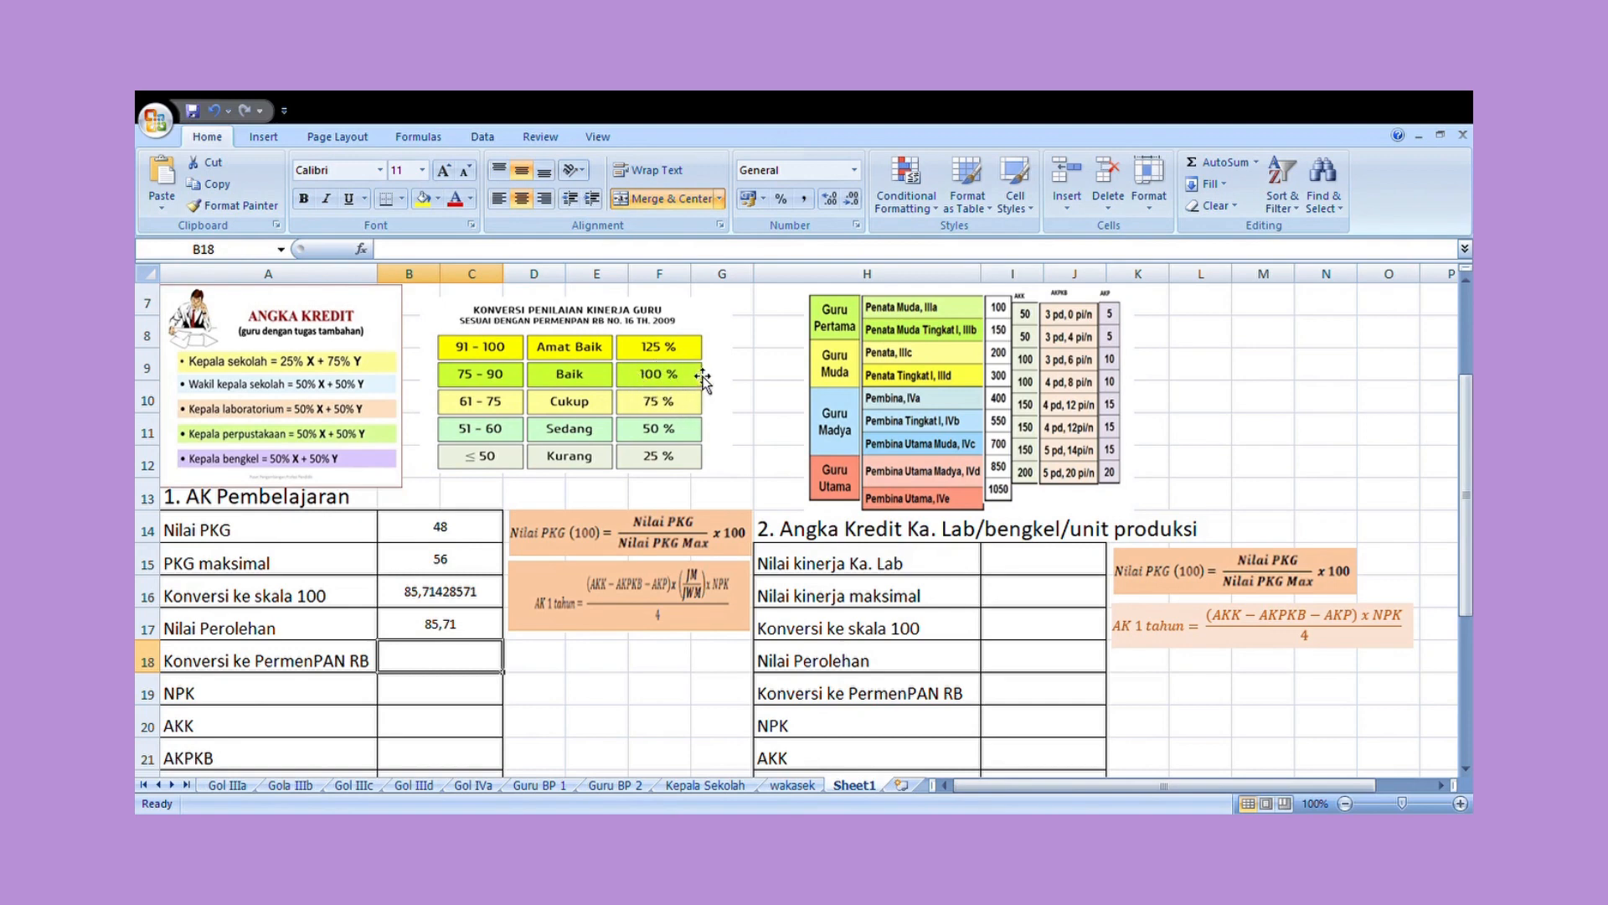
{"action": "scroll", "coordinate": [598, 528], "scroll_direction": "down", "scroll_amount": 2}
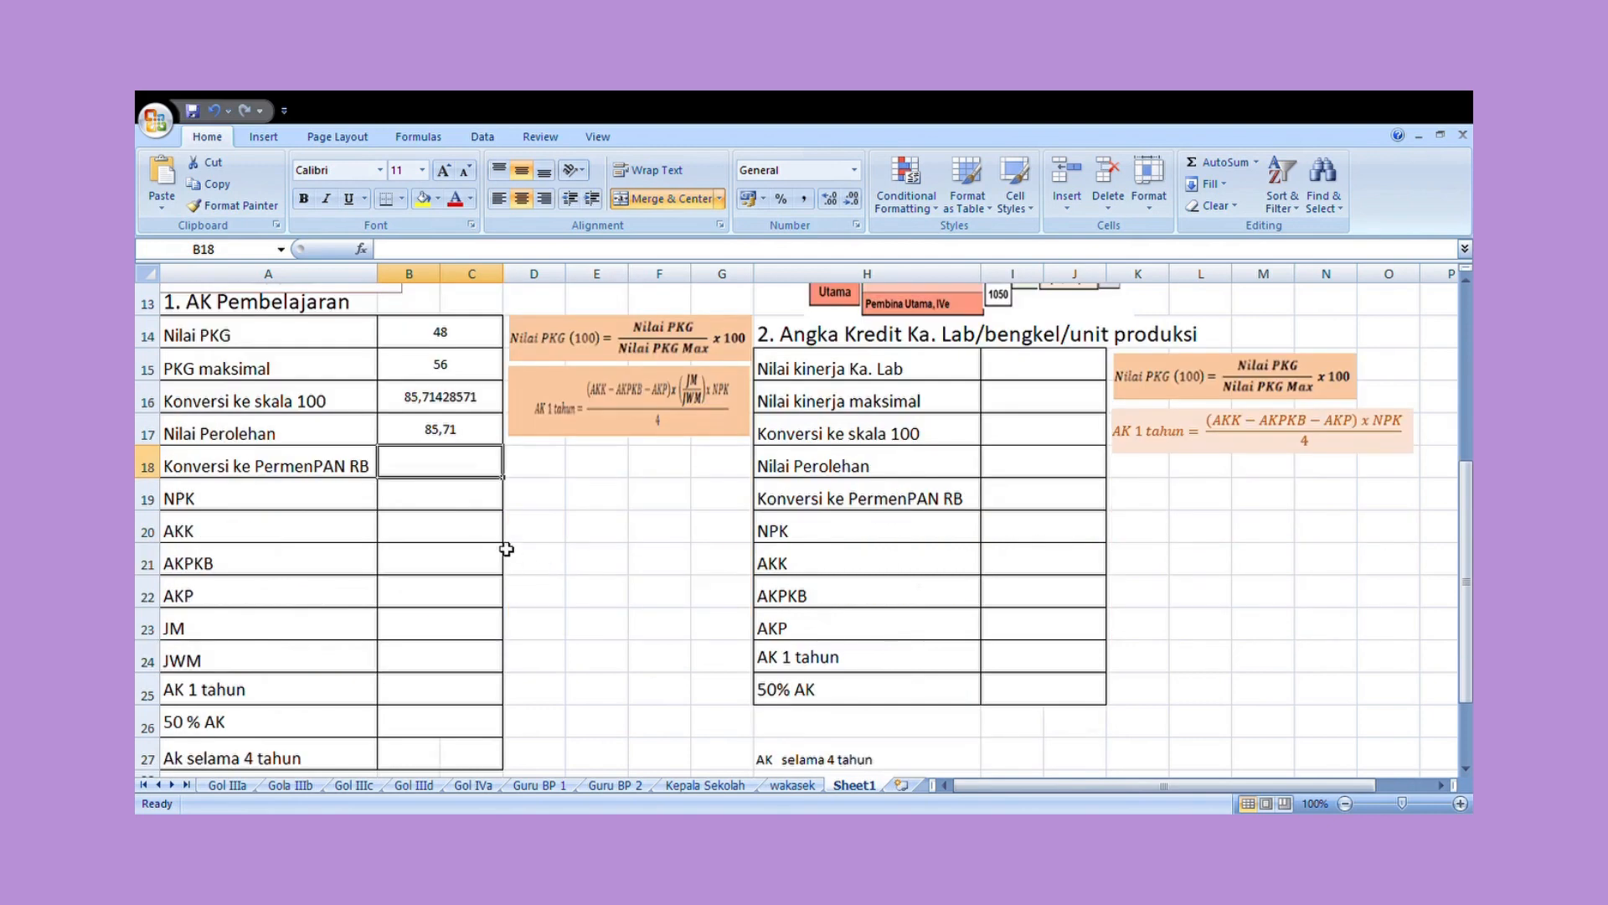
{"action": "type", "text": "Baik"}
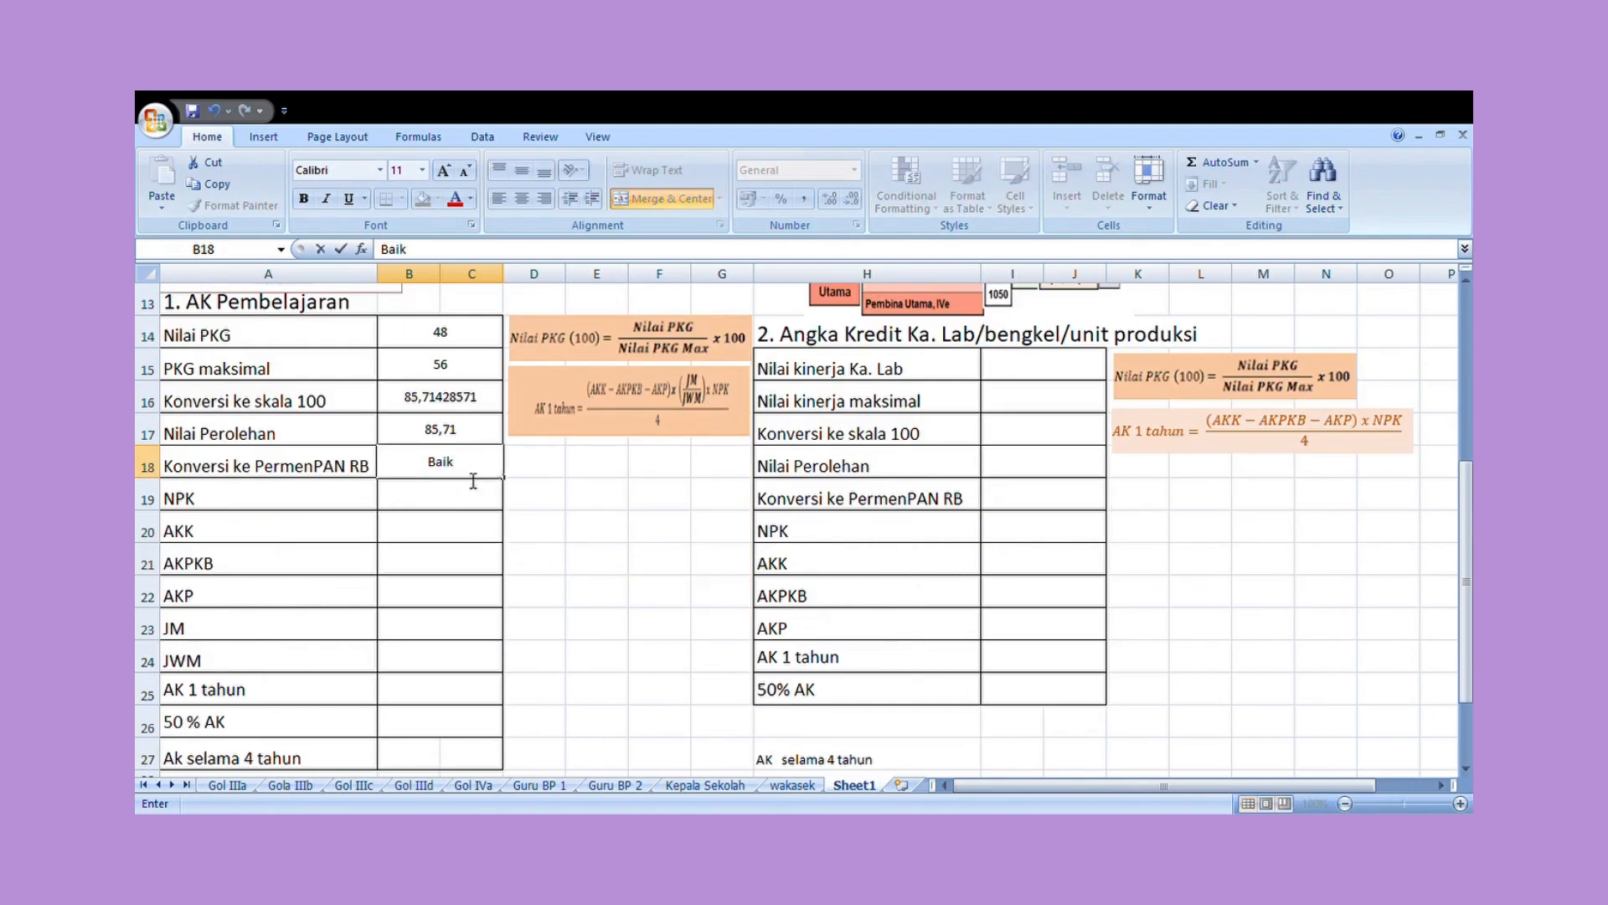
{"action": "key", "text": "Return"}
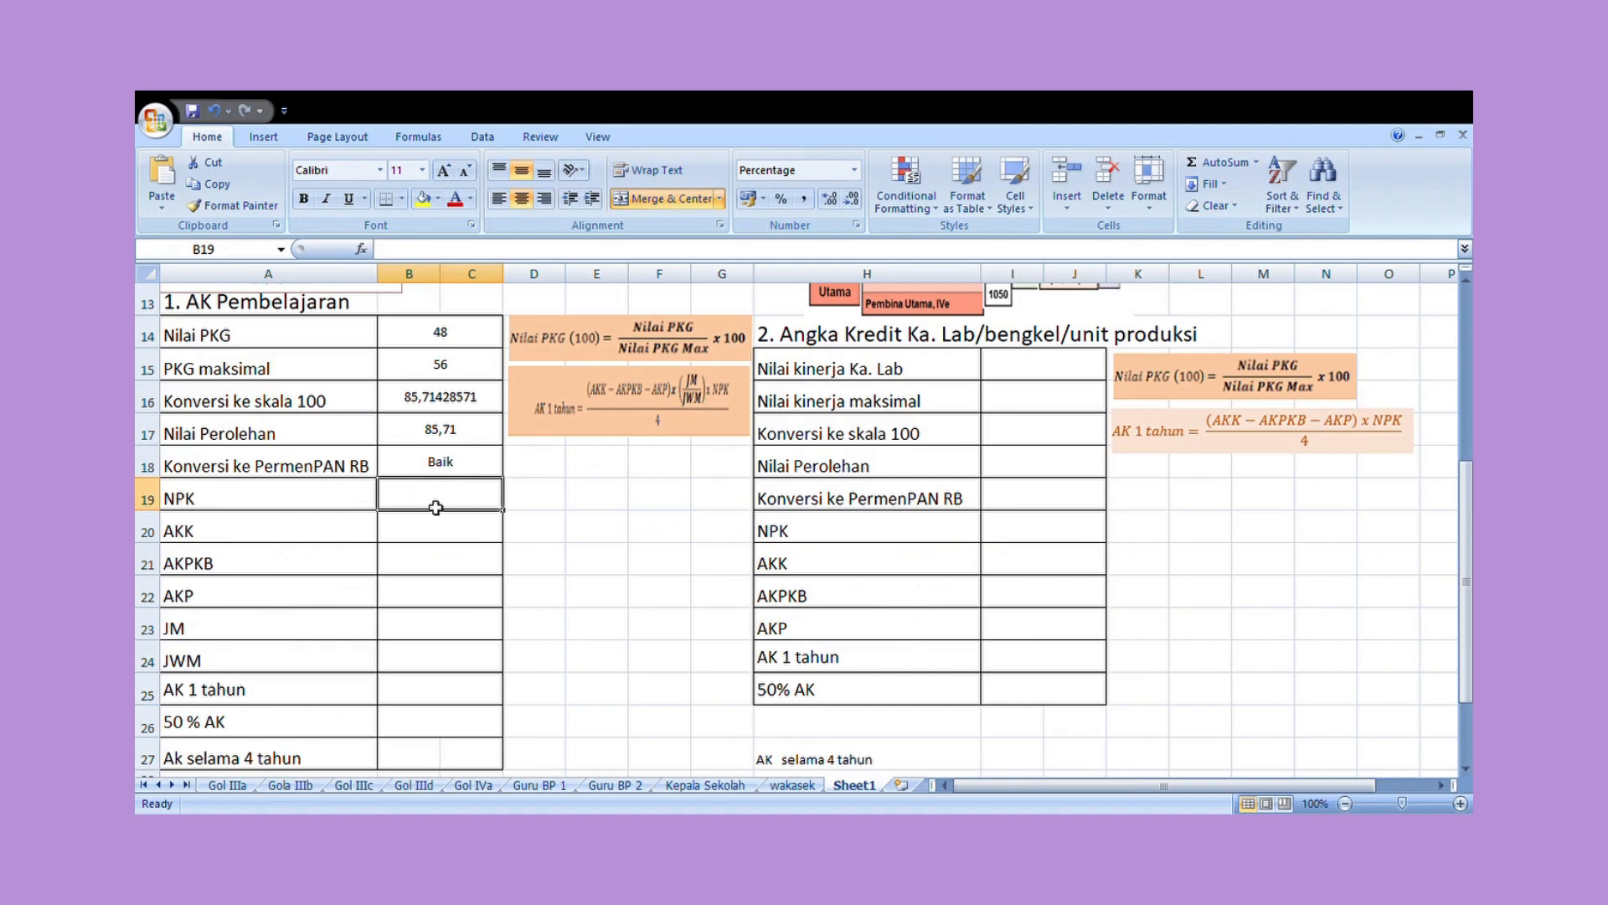
{"action": "type", "text": "100"}
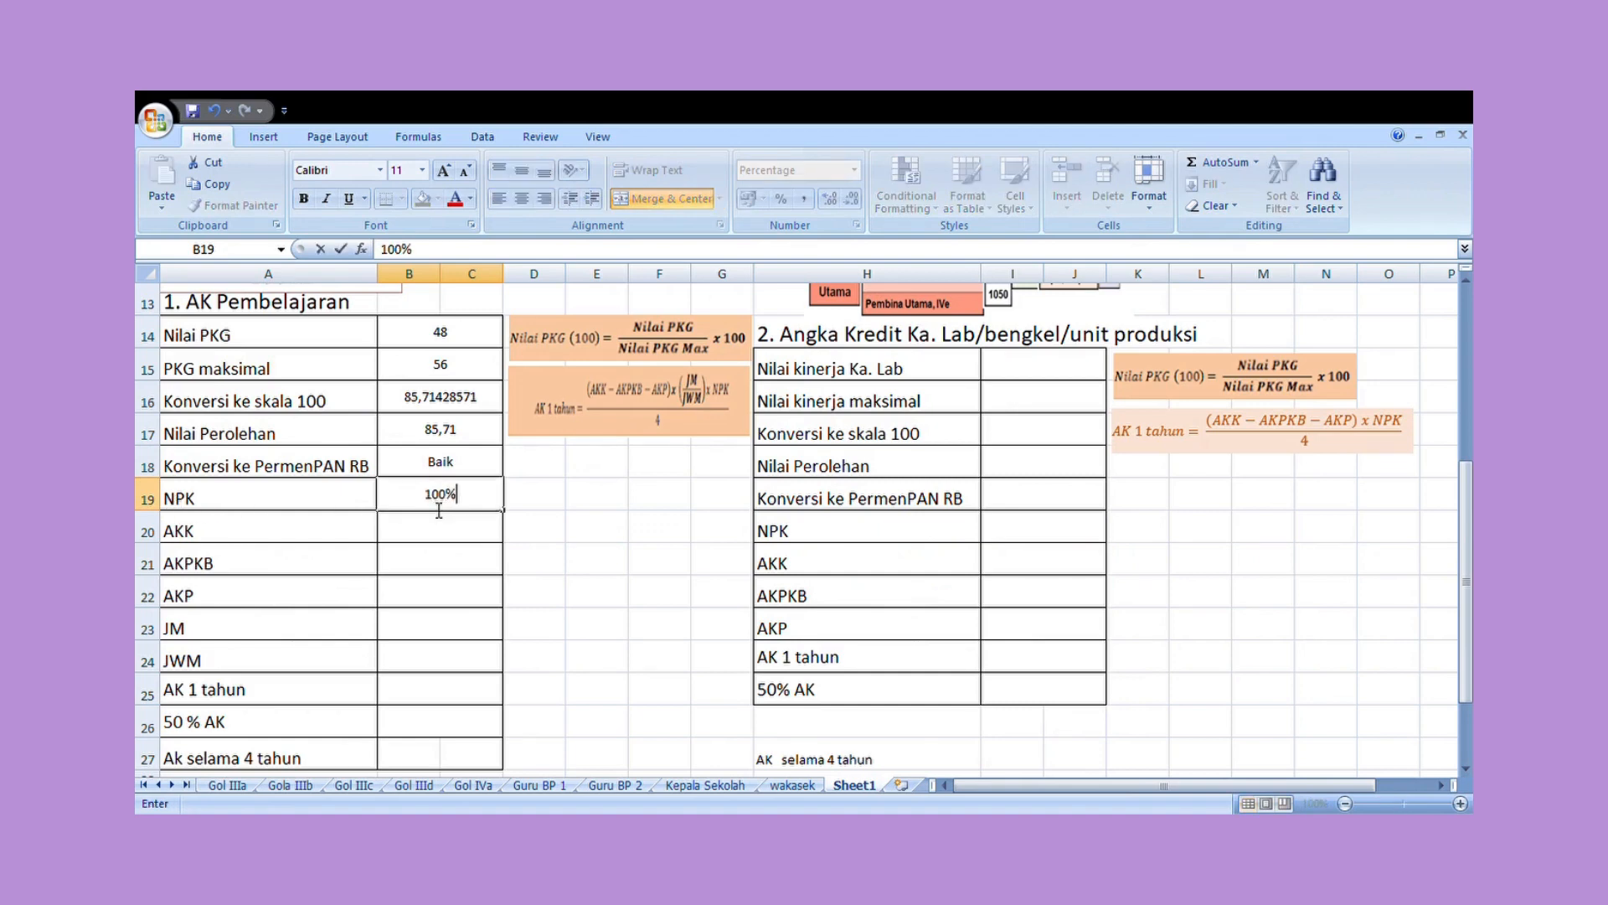
{"action": "key", "text": "Return"}
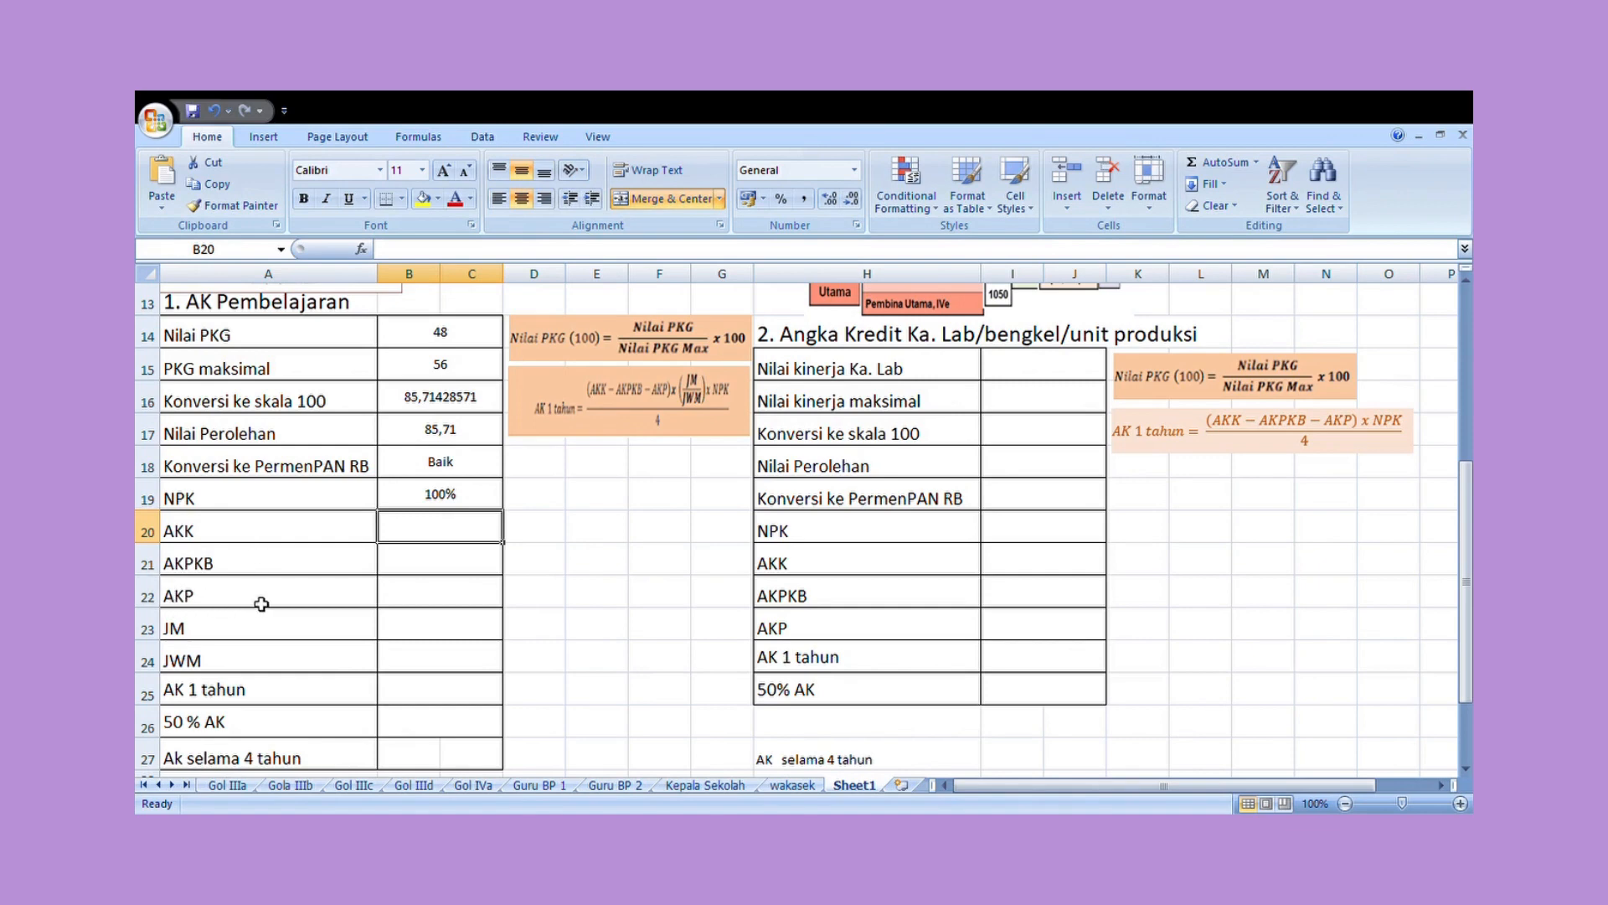
Step: Enlarge the teacher rank and credit table picture up to row 5 and out to column L
{"action": "scroll", "coordinate": [629, 581], "scroll_direction": "up", "scroll_amount": 2}
{"action": "scroll", "coordinate": [997, 554], "scroll_direction": "up", "scroll_amount": 1}
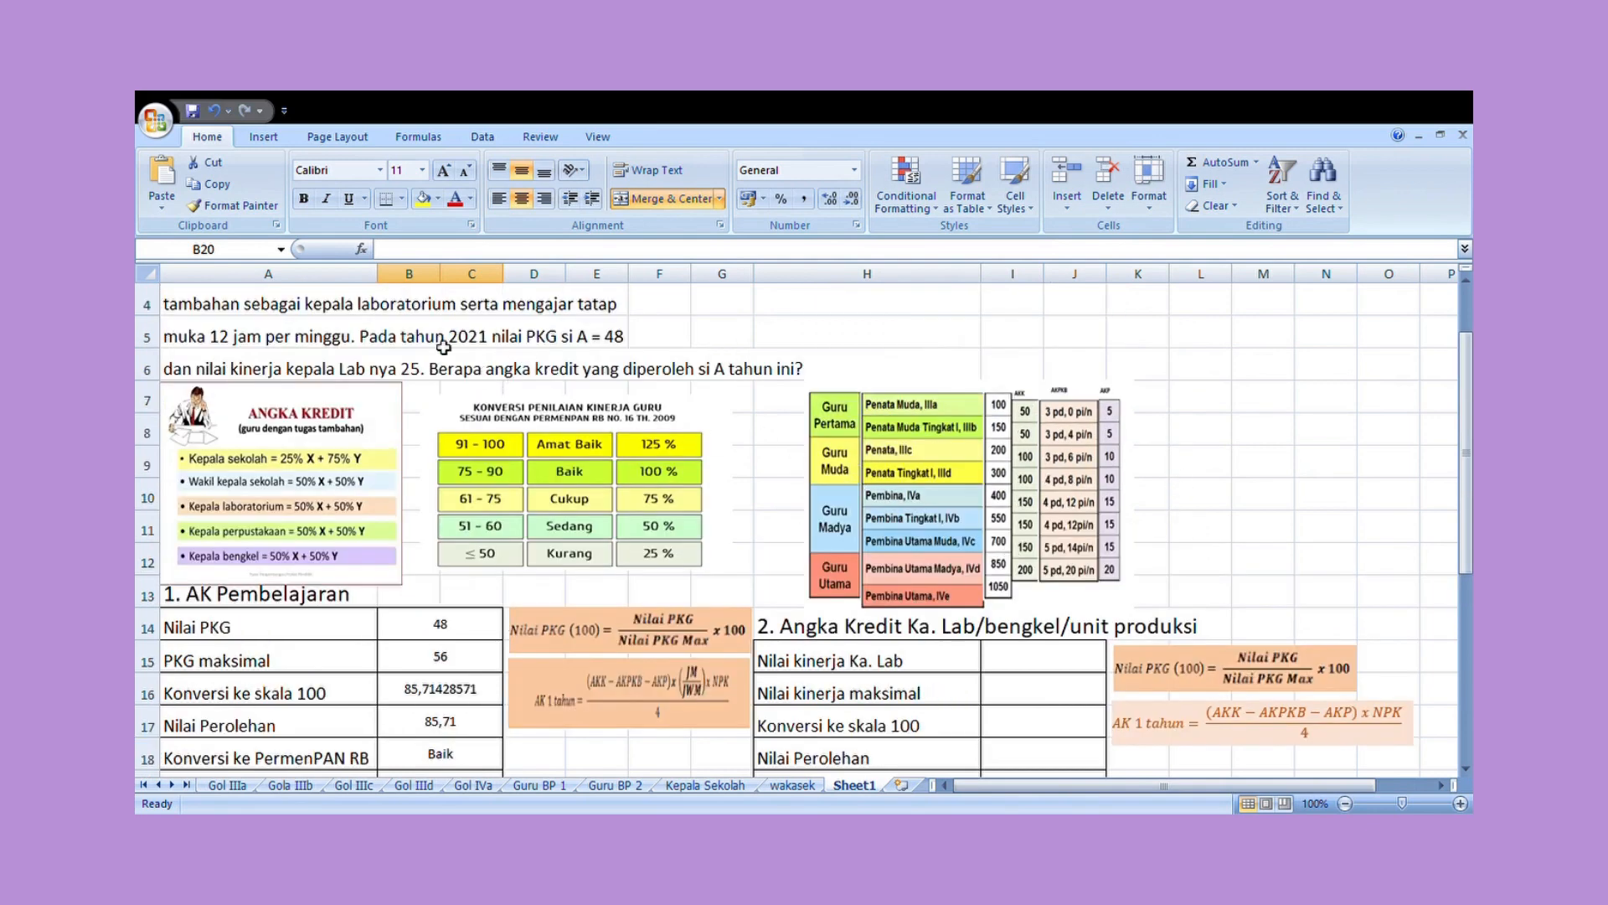
{"action": "scroll", "coordinate": [454, 345], "scroll_direction": "up", "scroll_amount": 1}
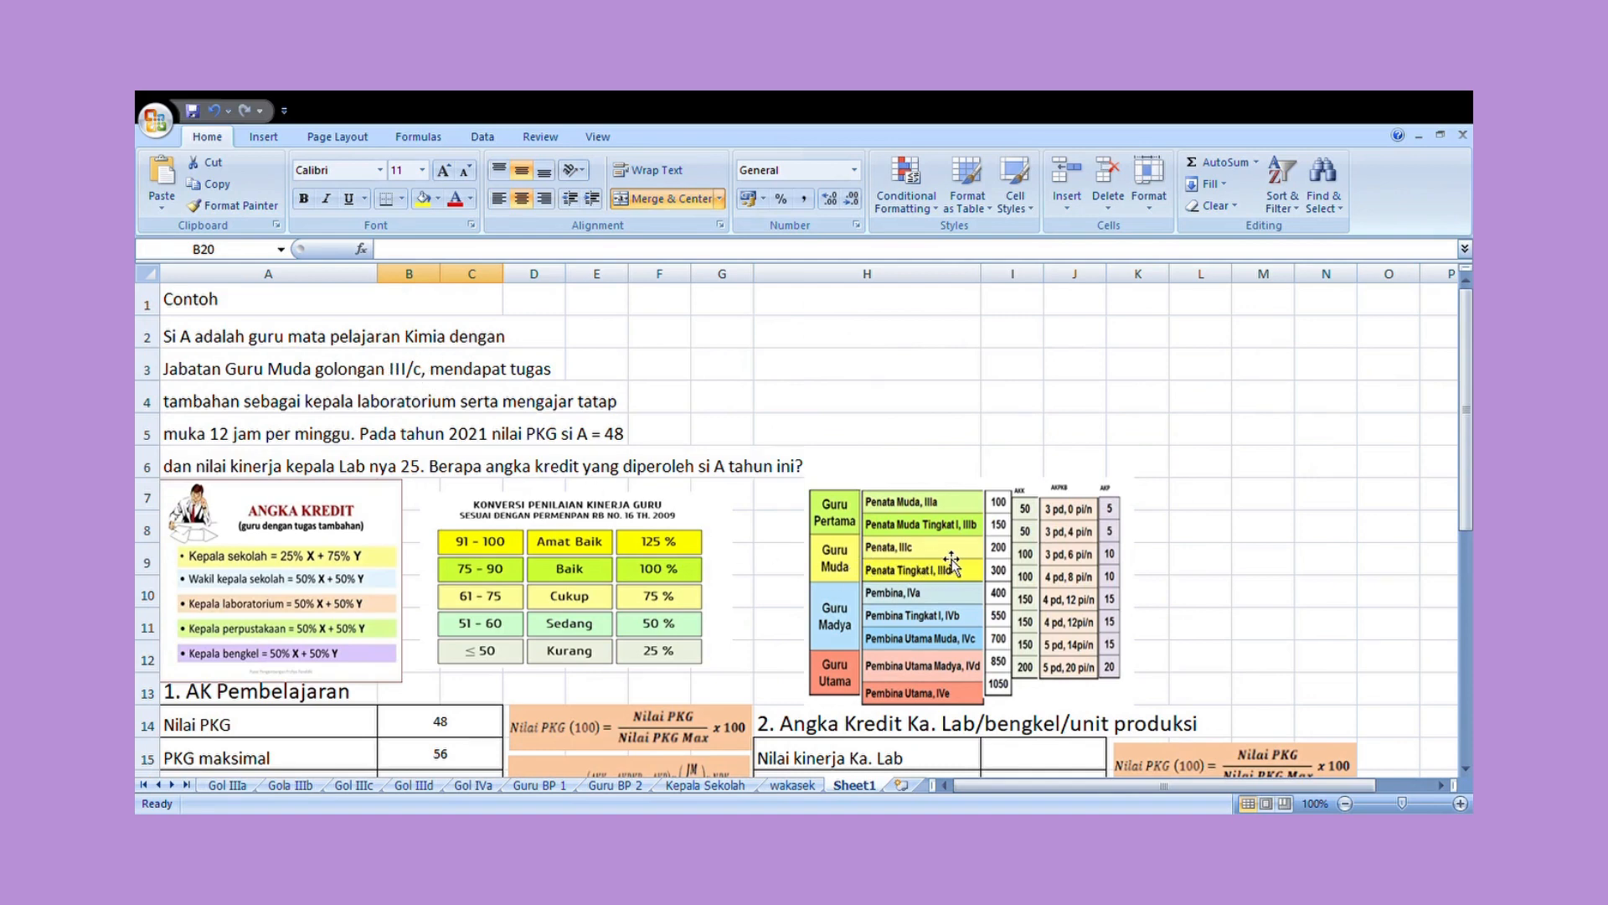
{"action": "left_click", "coordinate": [1043, 530]}
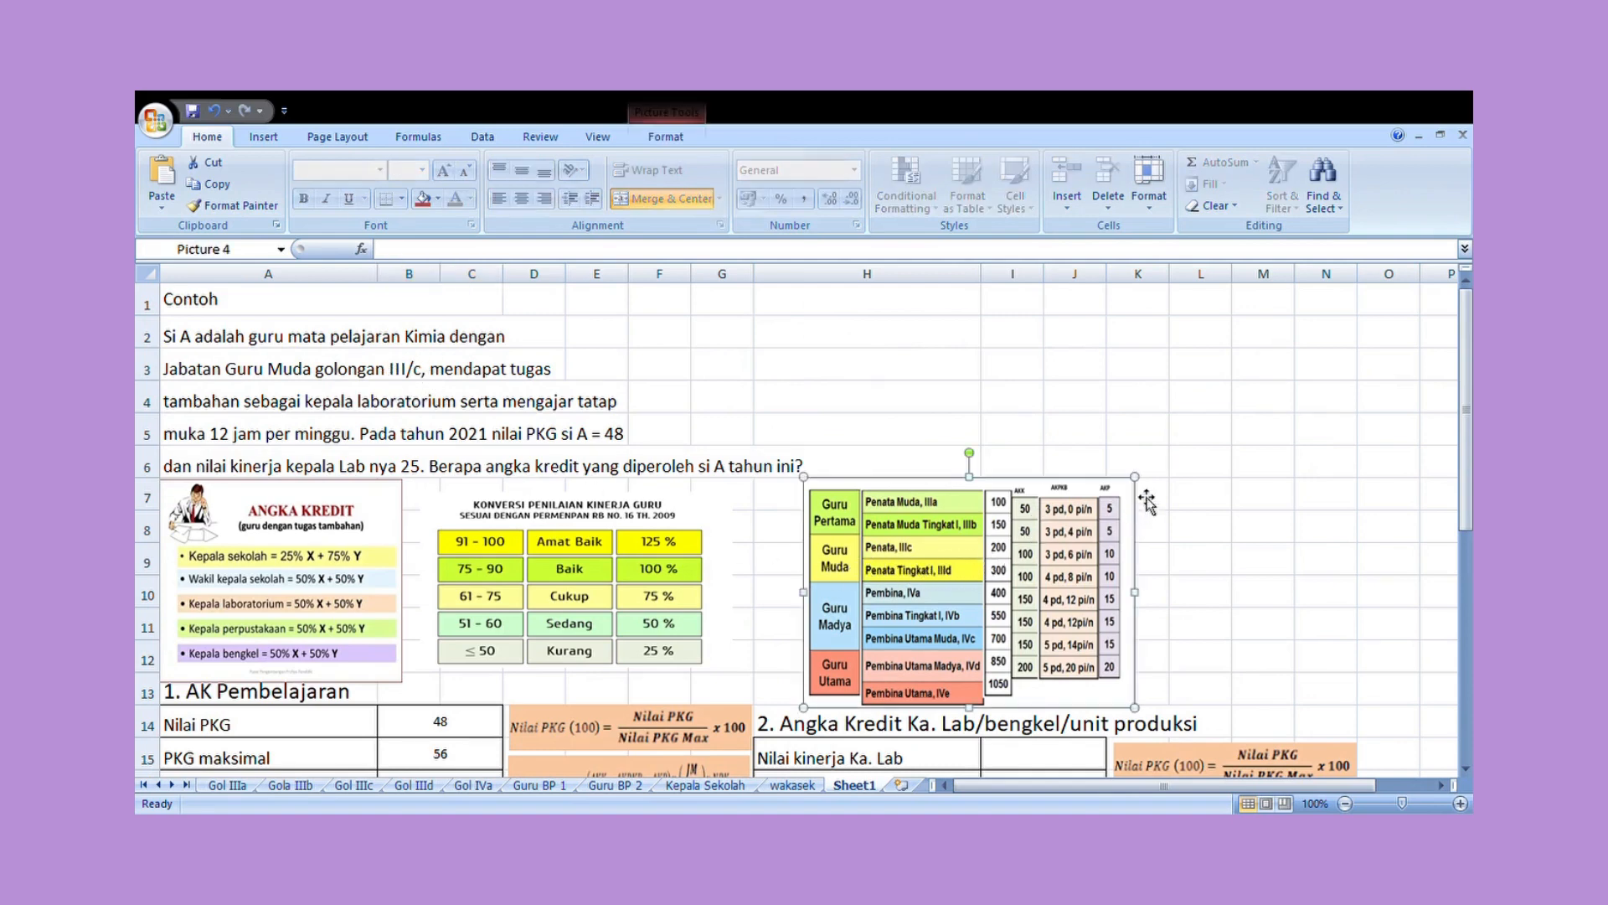
{"action": "left_click_drag", "start_coordinate": [1207, 439], "coordinate": [1209, 429]}
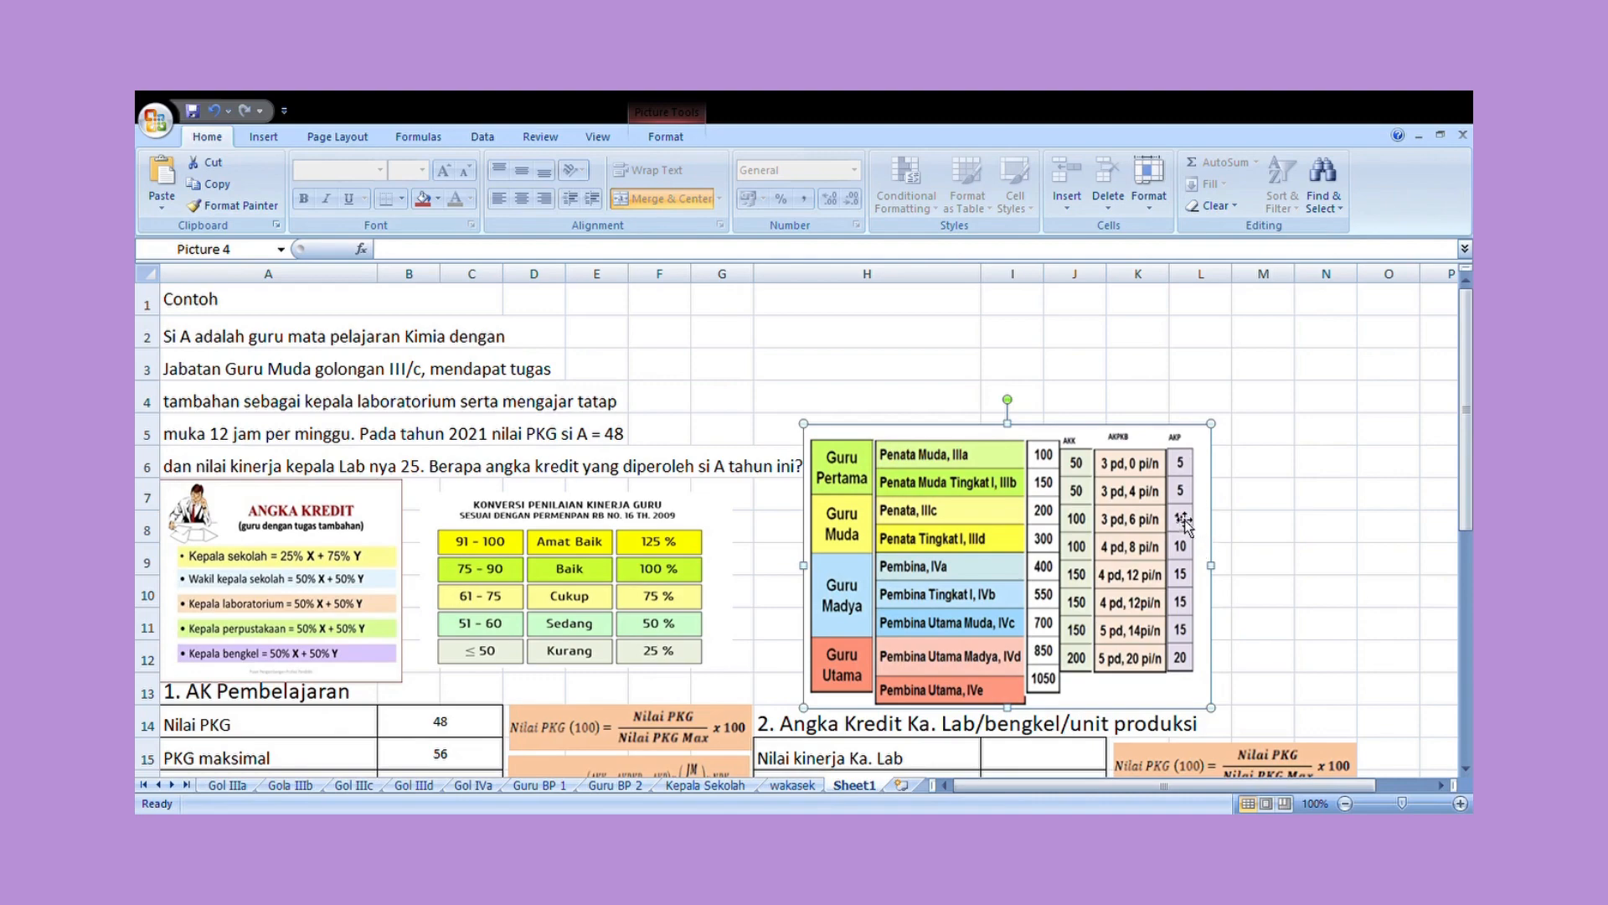
Step: Enter 100 as the AKK value in B20 of the AK Pembelajaran table
{"action": "scroll", "coordinate": [1056, 617], "scroll_direction": "down", "scroll_amount": 3}
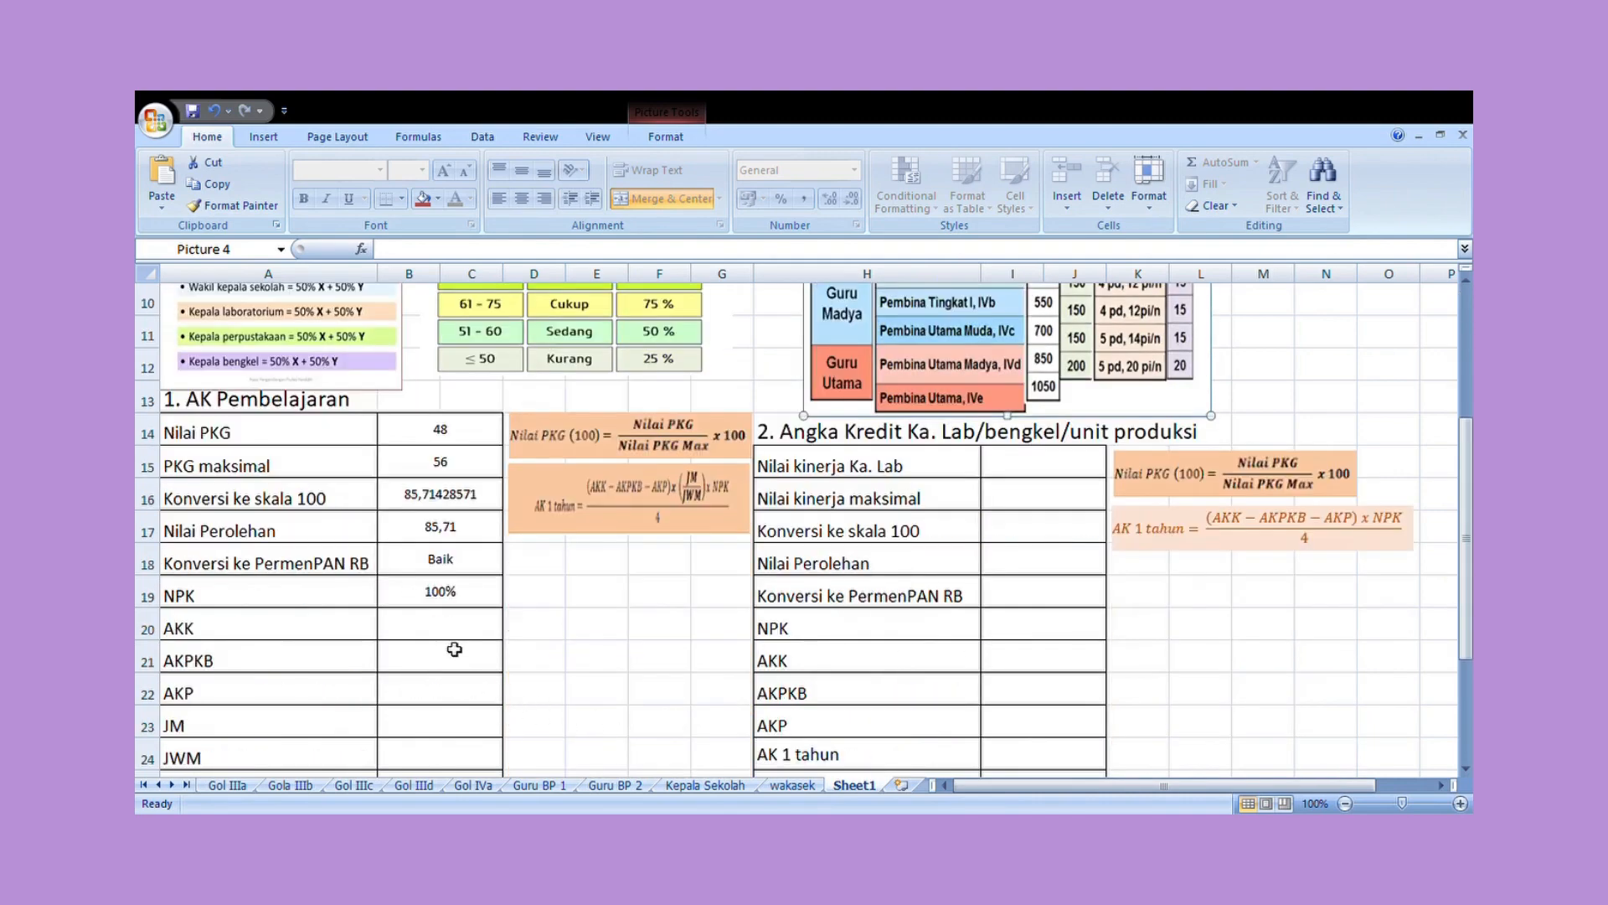
{"action": "left_click", "coordinate": [452, 637]}
{"action": "type", "text": "100"}
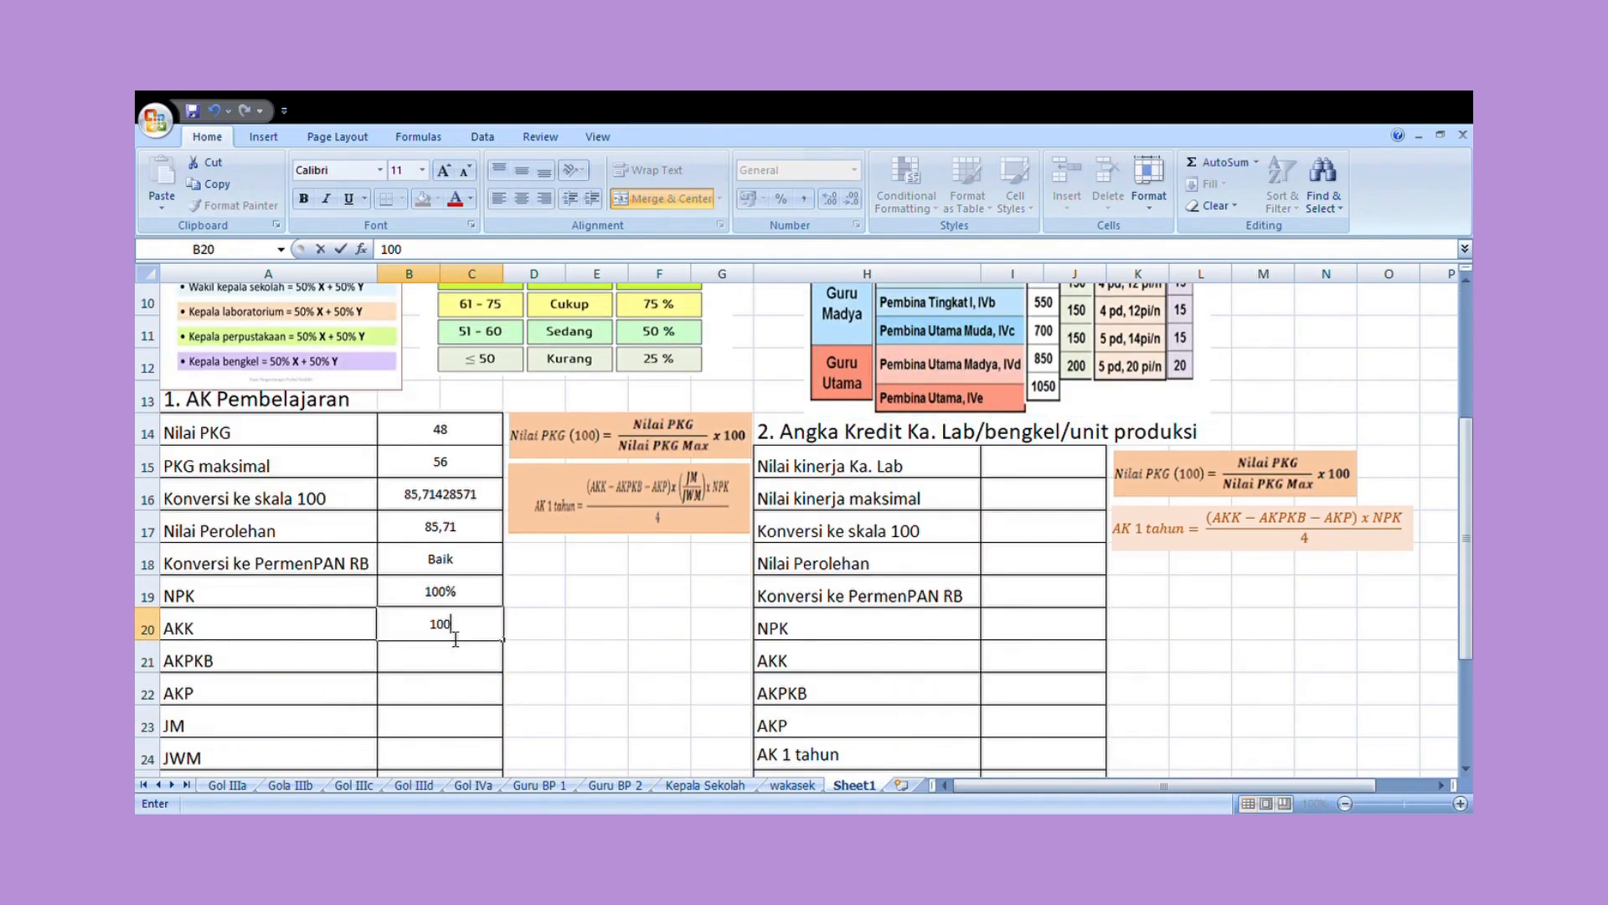
{"action": "key", "text": "Return"}
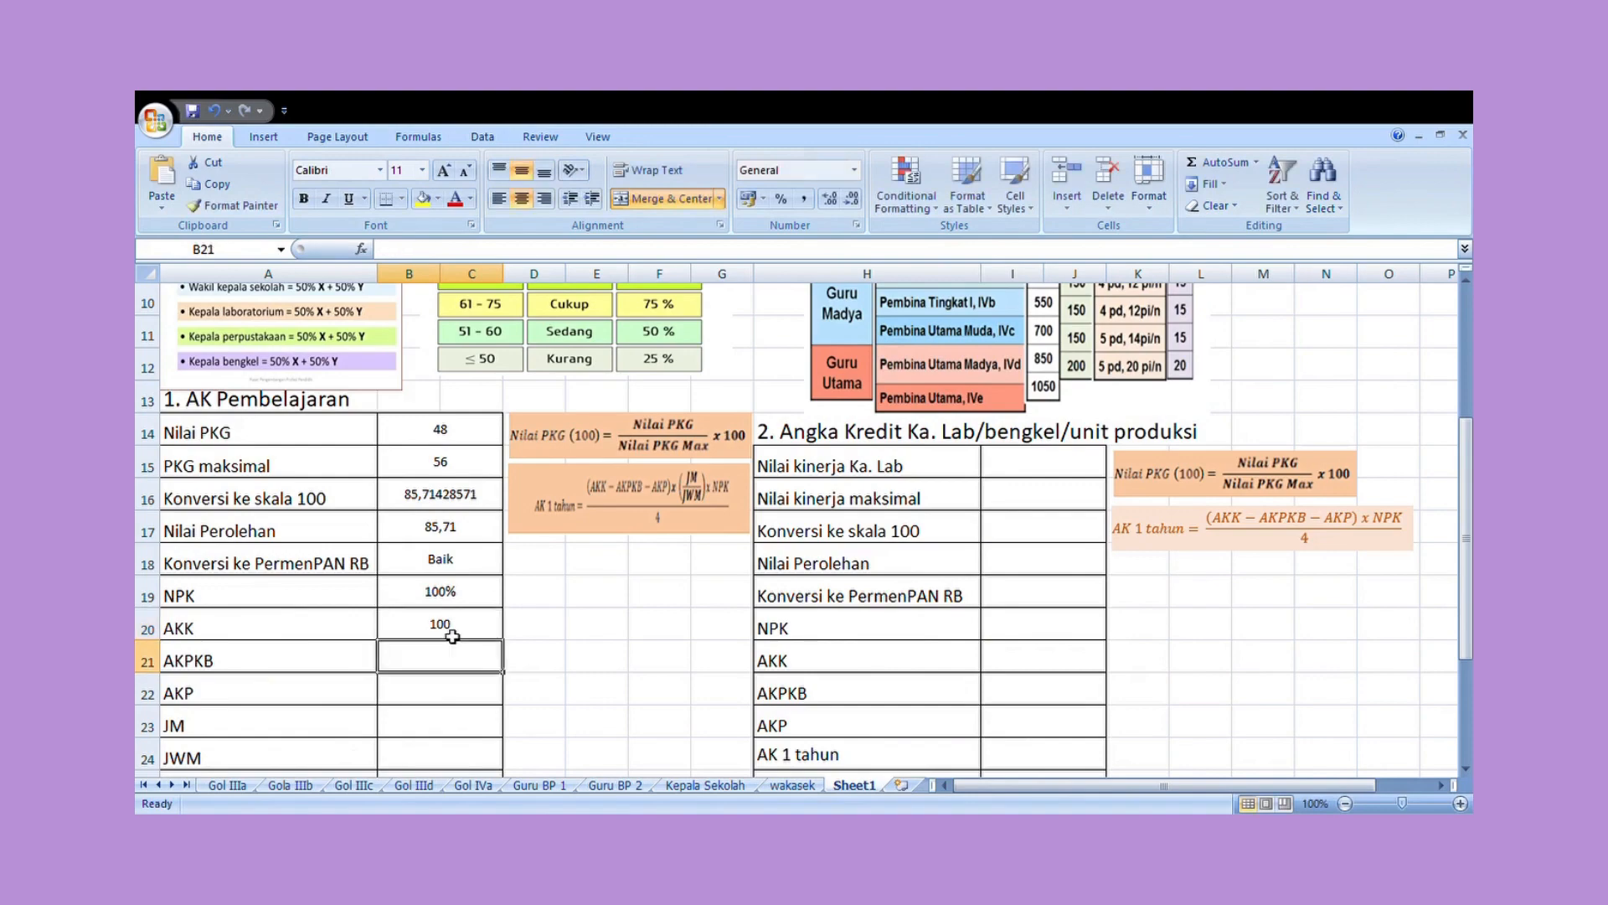
Step: Enter 9 for AKPKB in B21 and 10 for AKP in B22, based on the rank table's IIIc row
{"action": "scroll", "coordinate": [1126, 415], "scroll_direction": "up", "scroll_amount": 3}
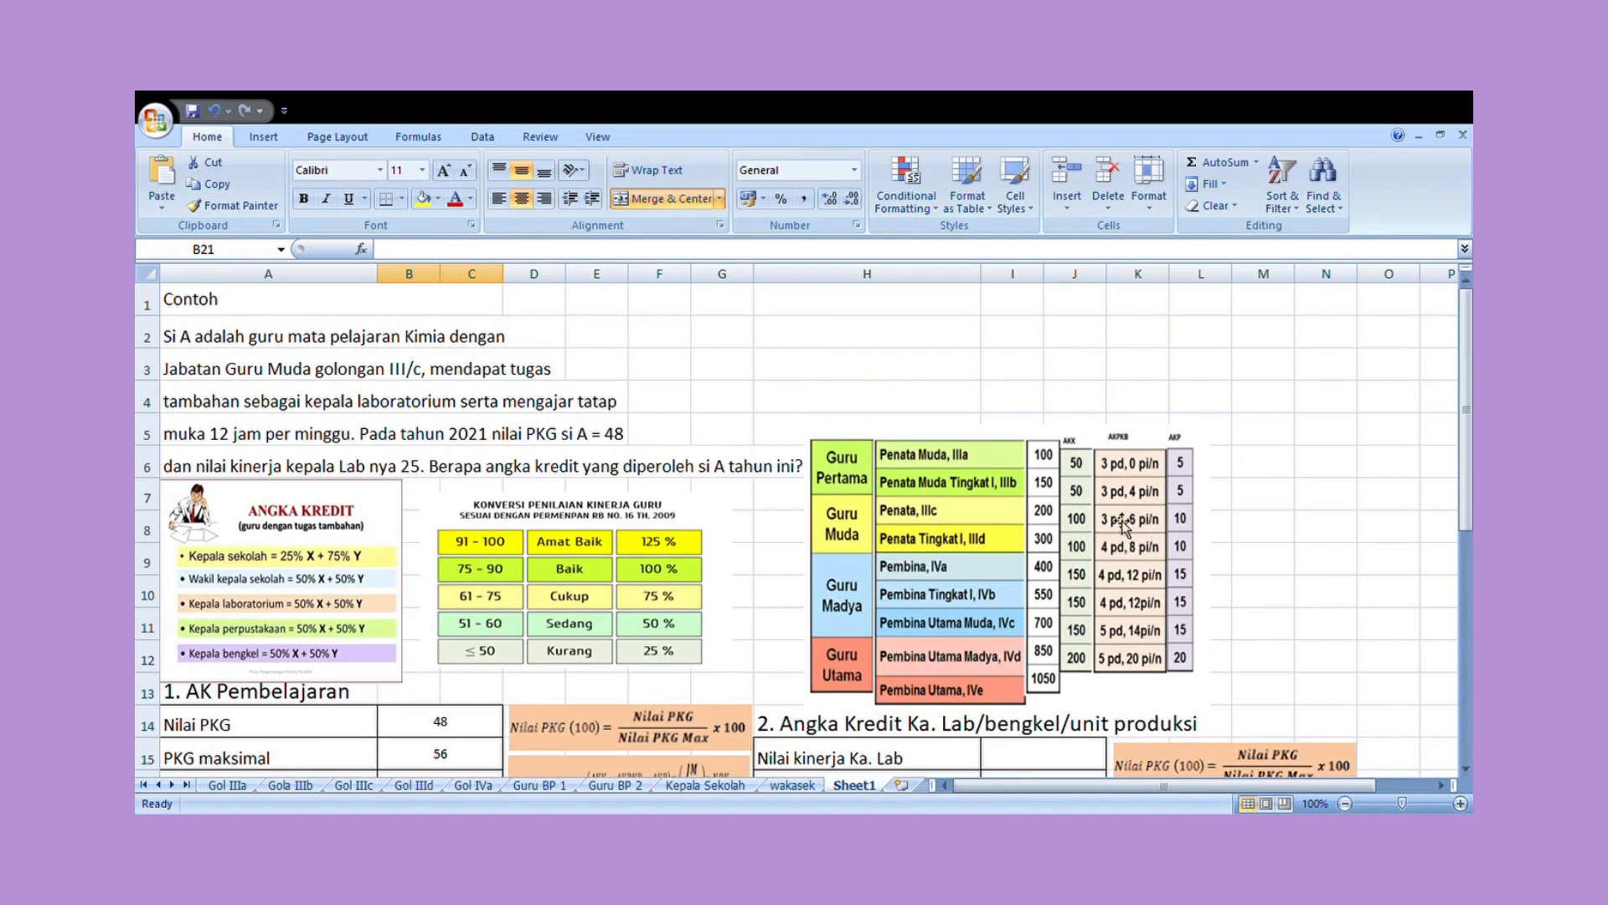
{"action": "scroll", "coordinate": [1123, 553], "scroll_direction": "down", "scroll_amount": 5}
{"action": "scroll", "coordinate": [533, 530], "scroll_direction": "up", "scroll_amount": 2}
{"action": "scroll", "coordinate": [532, 529], "scroll_direction": "down", "scroll_amount": 1}
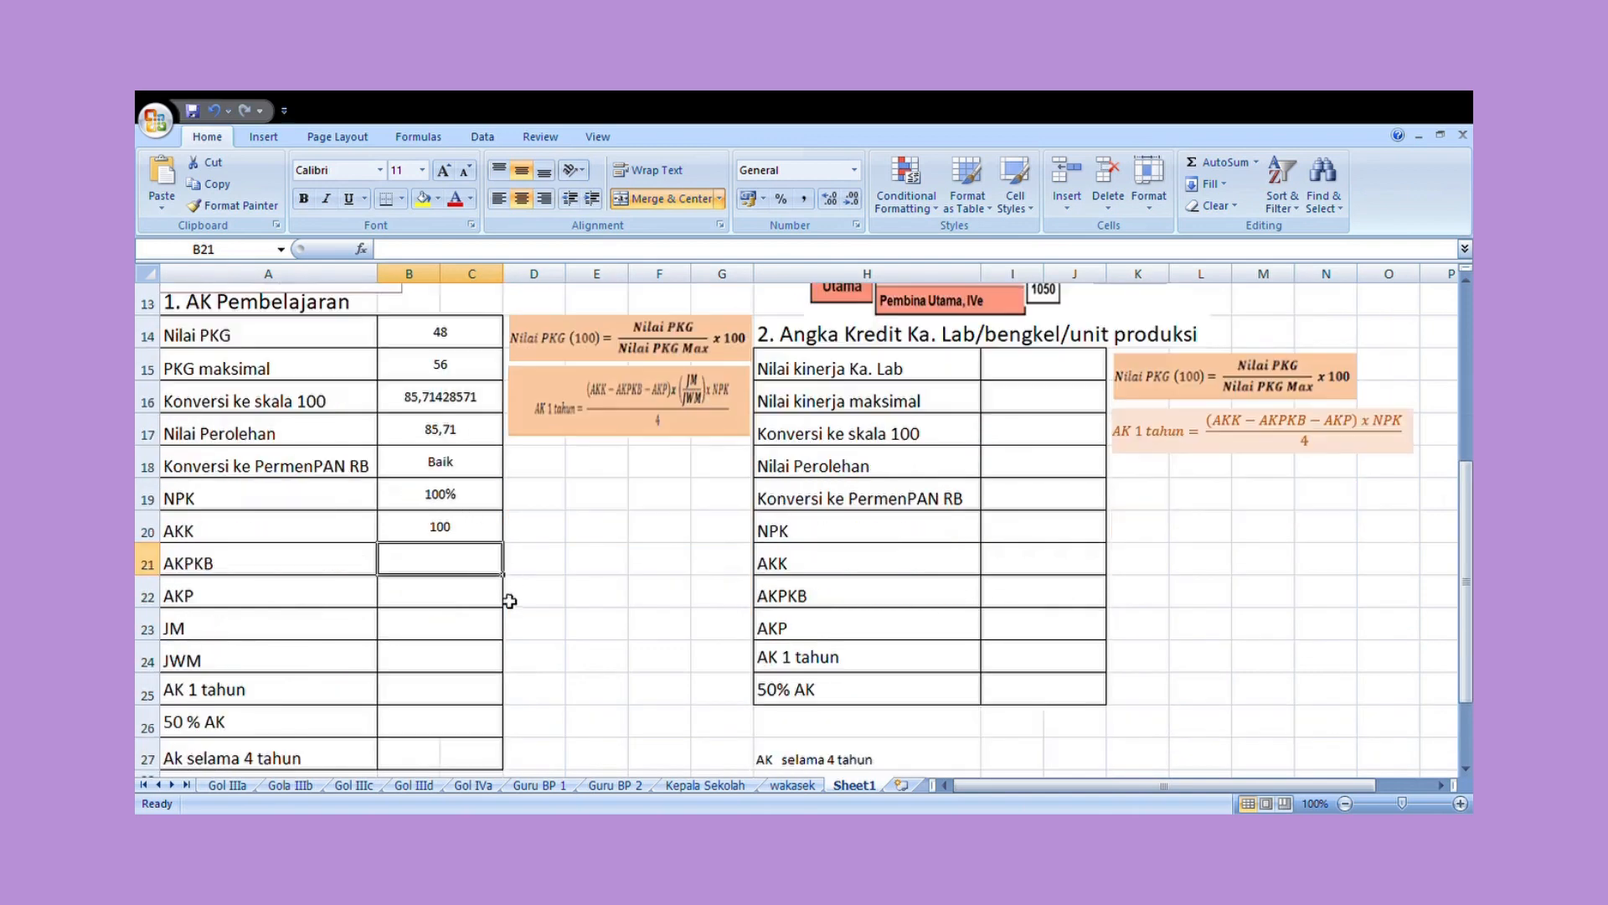
{"action": "type", "text": "9"}
{"action": "key", "text": "Return"}
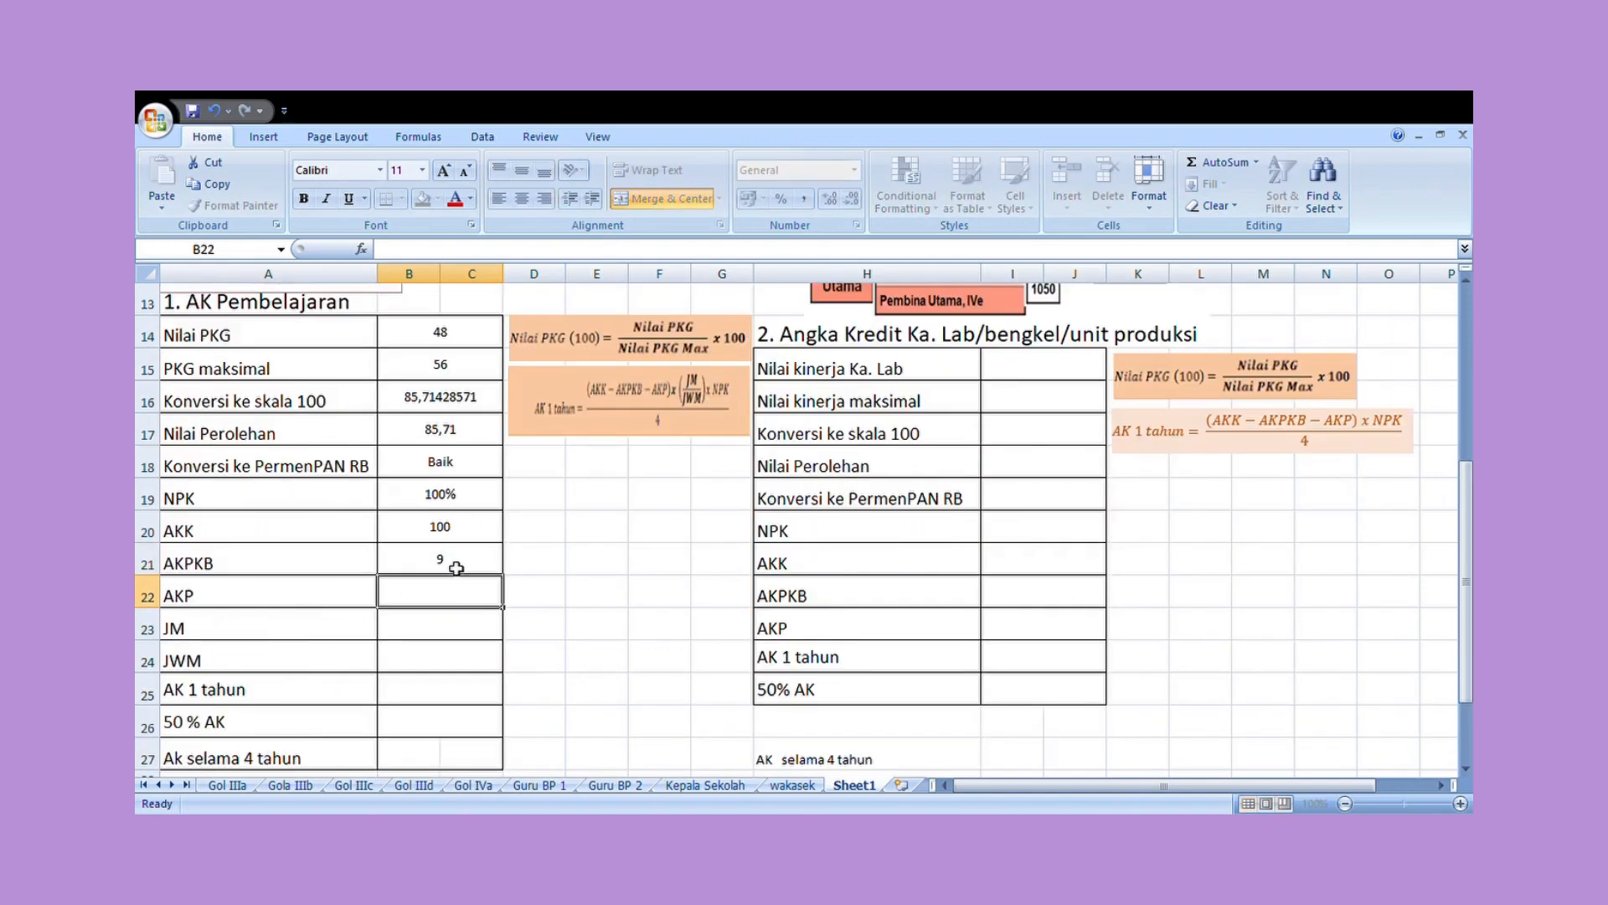
{"action": "type", "text": "10"}
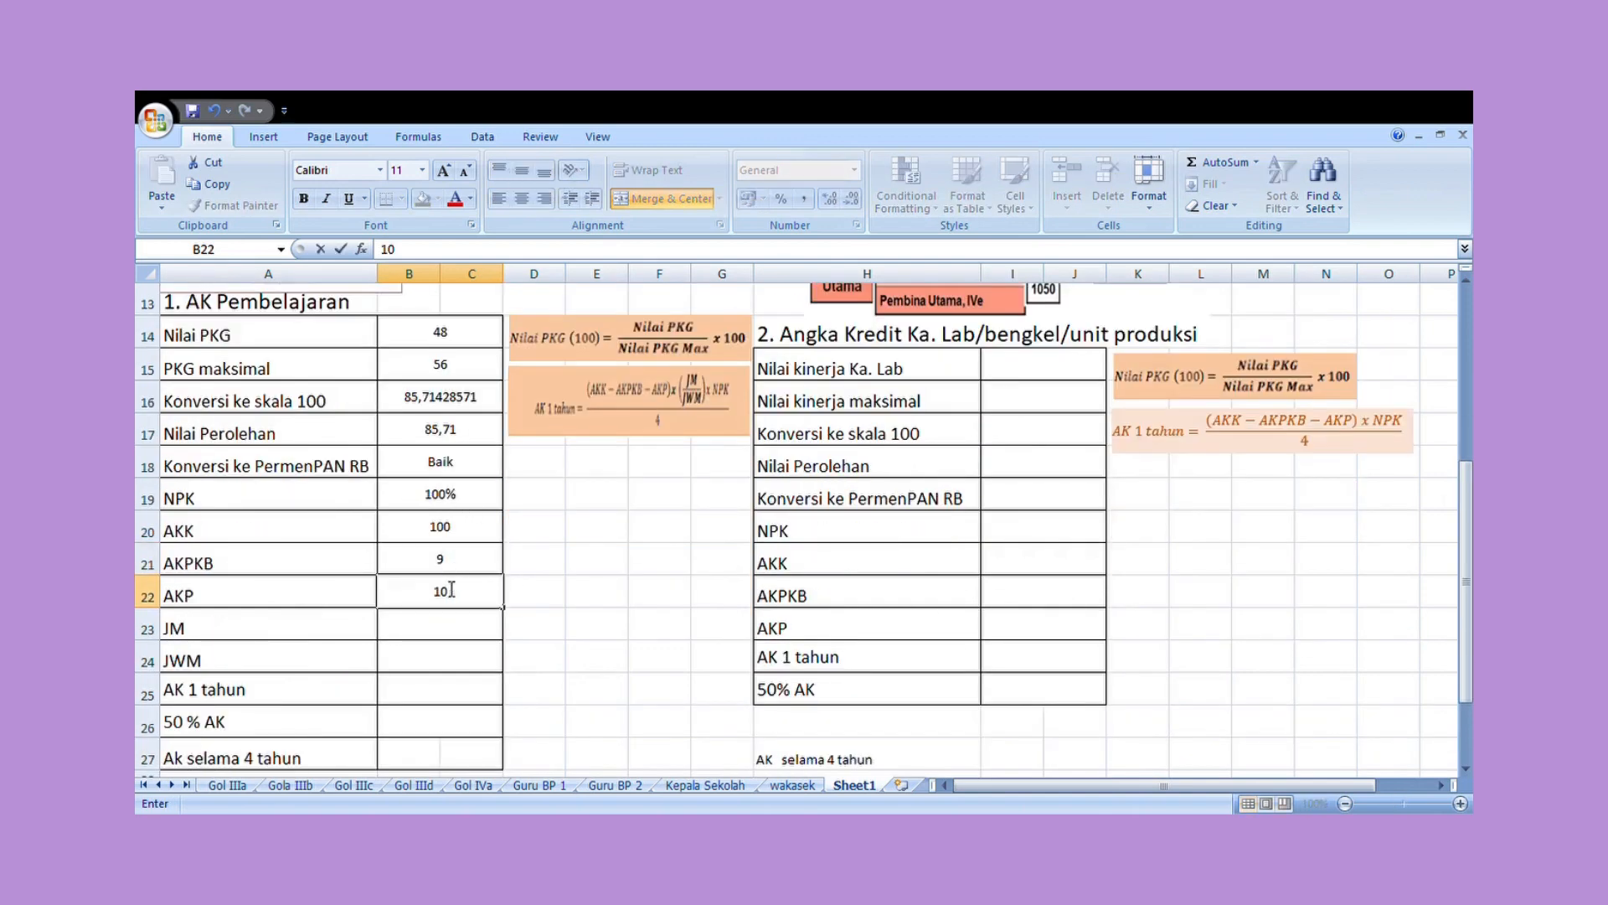
{"action": "key", "text": "Return"}
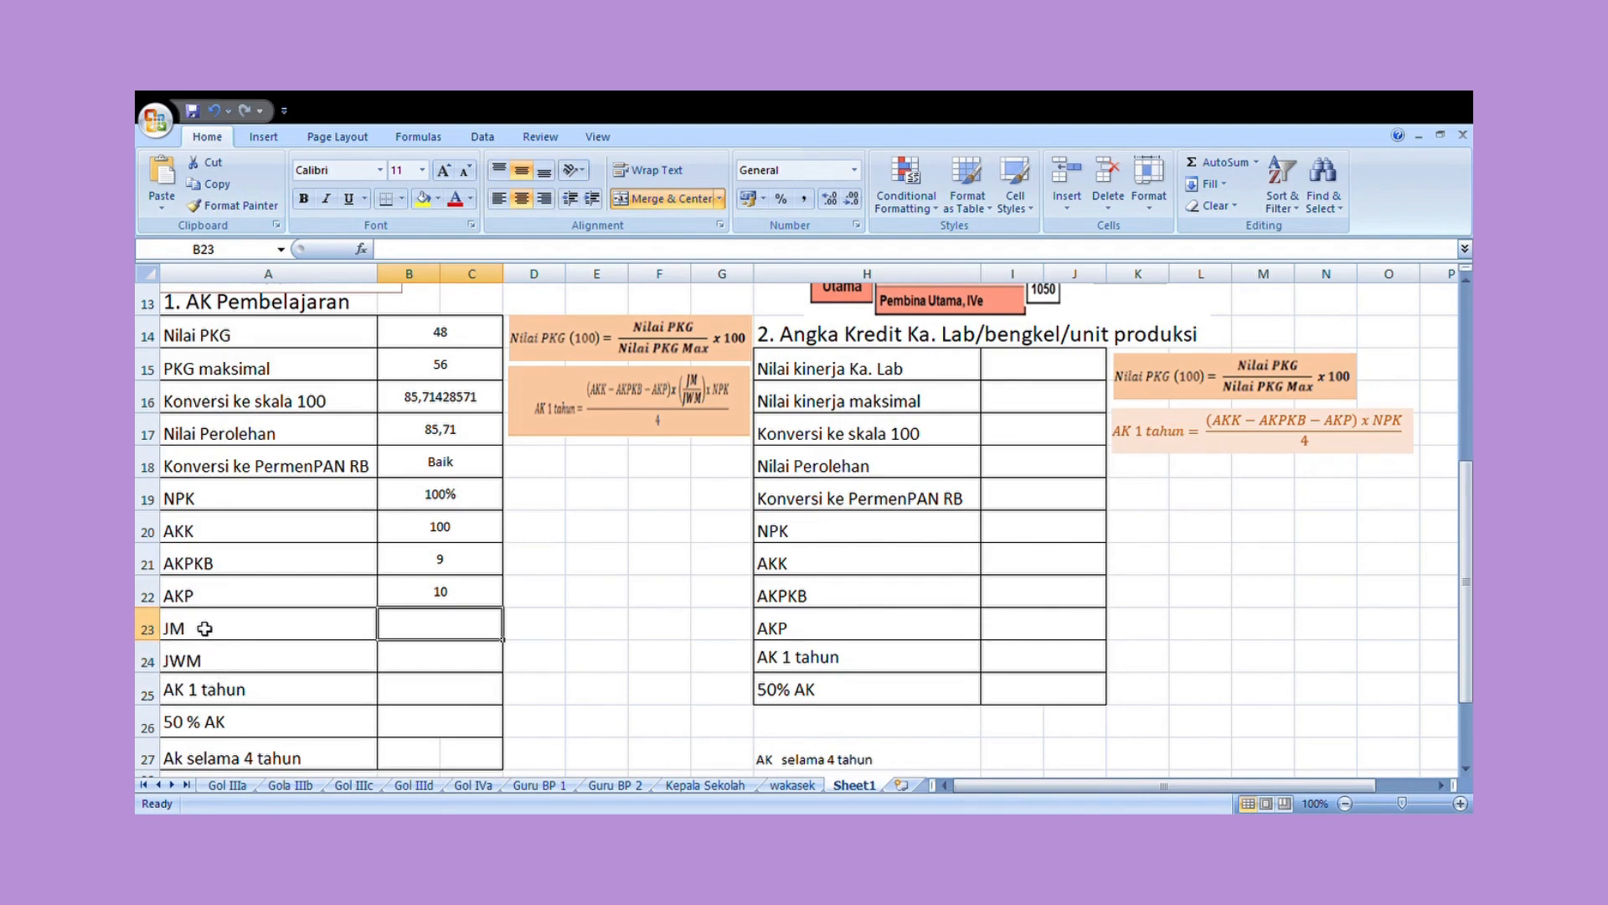
Step: Enter the 12 weekly teaching hours as JM in B23 and 12 as JWM in B24
{"action": "scroll", "coordinate": [366, 624], "scroll_direction": "up", "scroll_amount": 2}
{"action": "scroll", "coordinate": [371, 592], "scroll_direction": "up", "scroll_amount": 2}
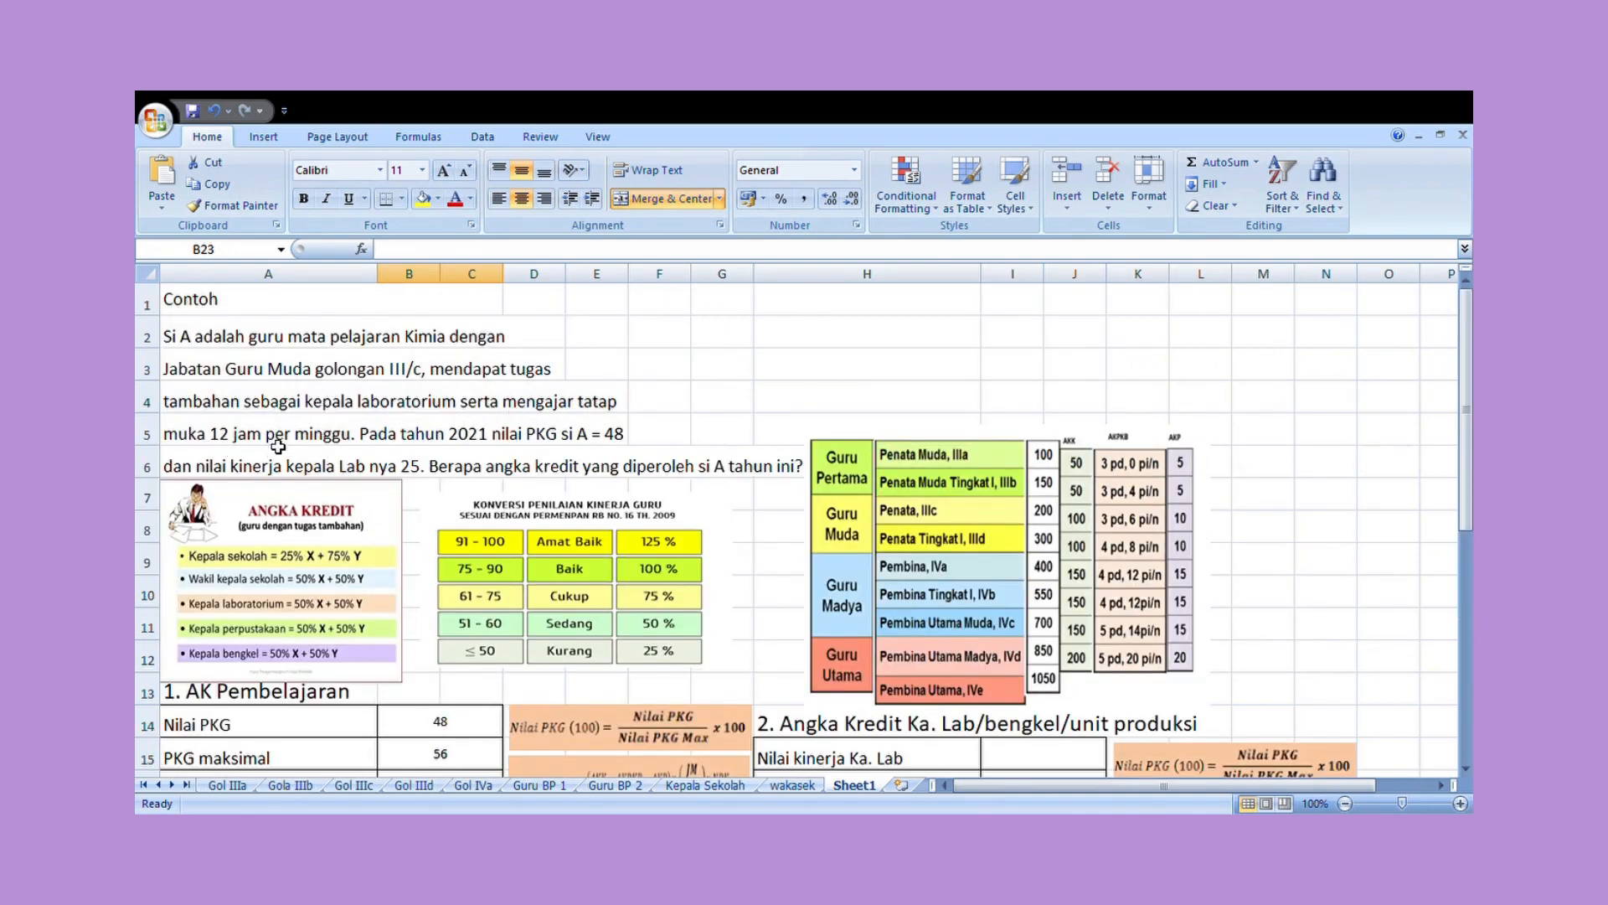
{"action": "scroll", "coordinate": [328, 478], "scroll_direction": "down", "scroll_amount": 4}
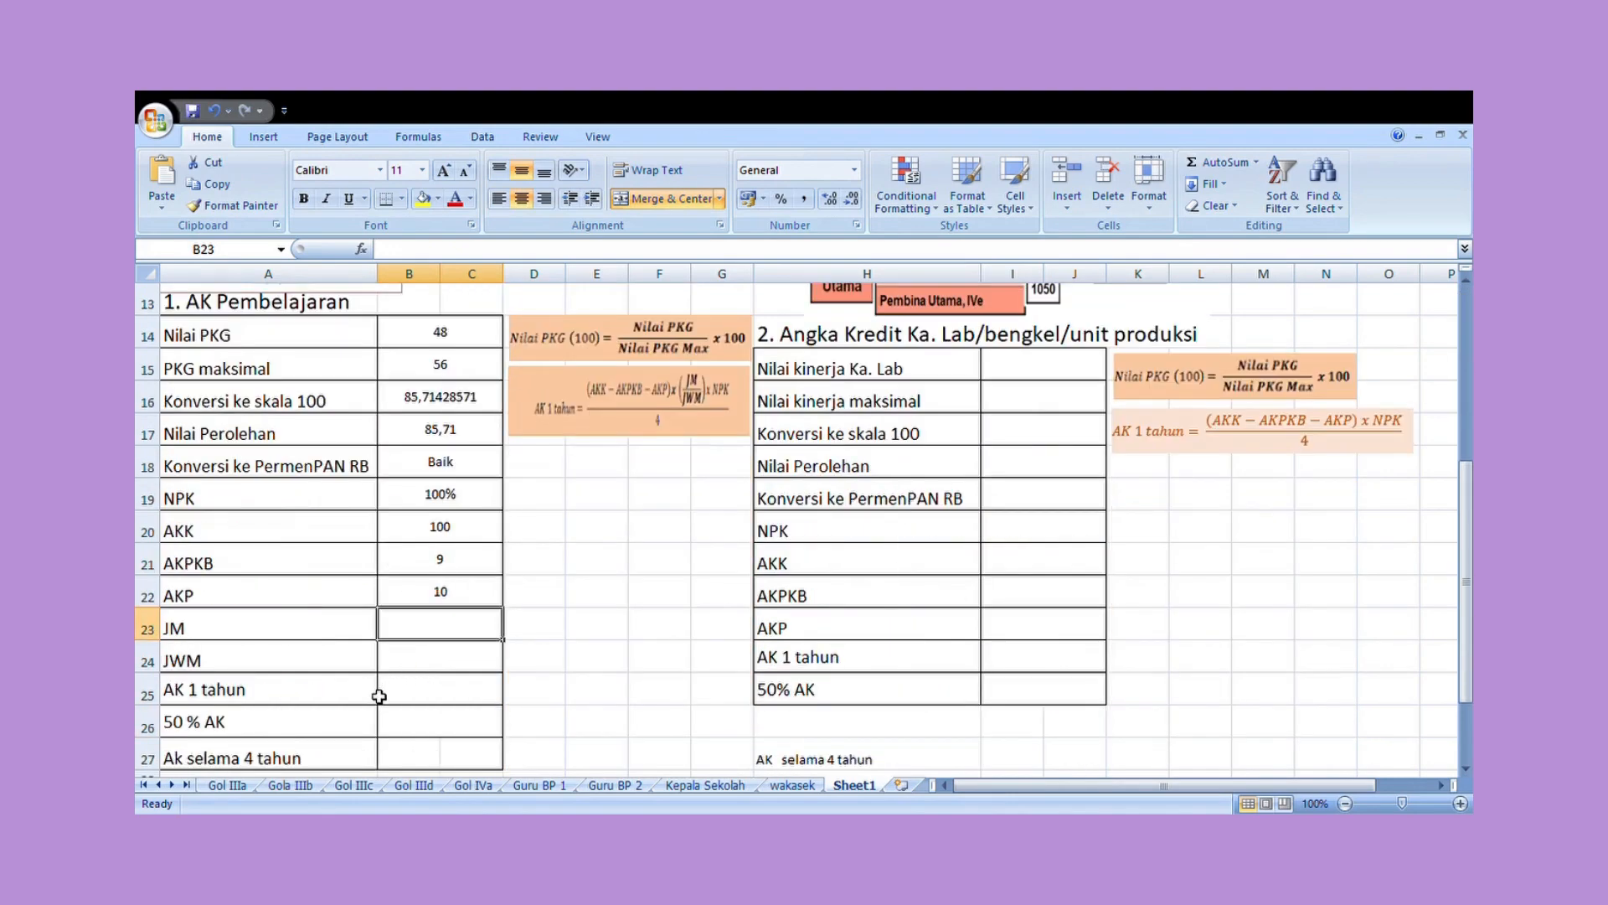
{"action": "type", "text": "12"}
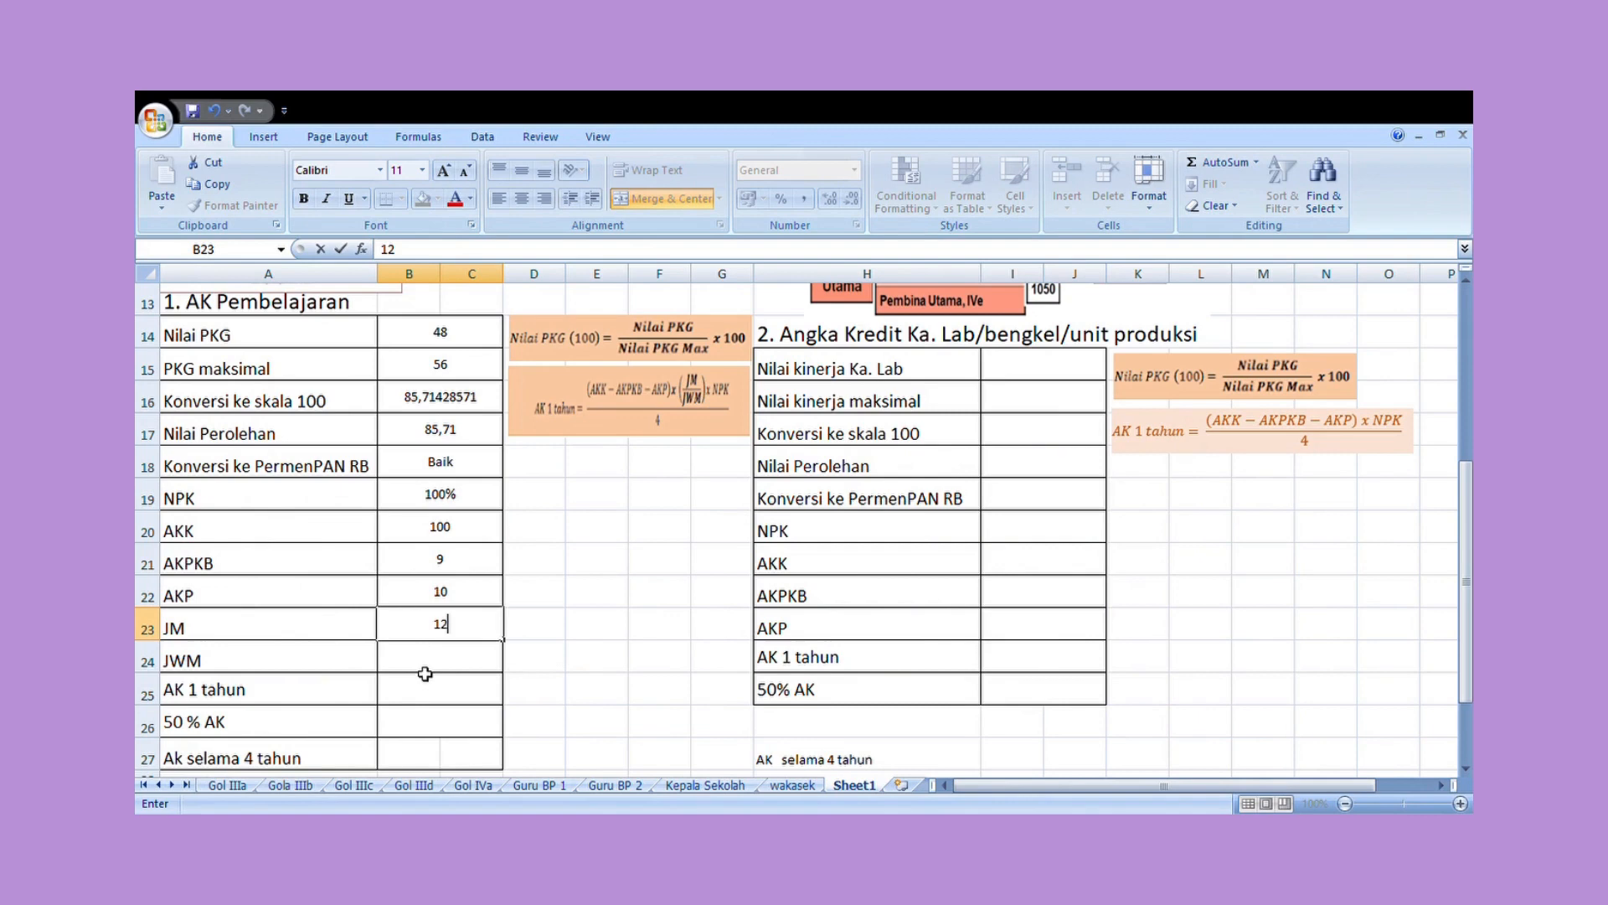
{"action": "left_click", "coordinate": [427, 669]}
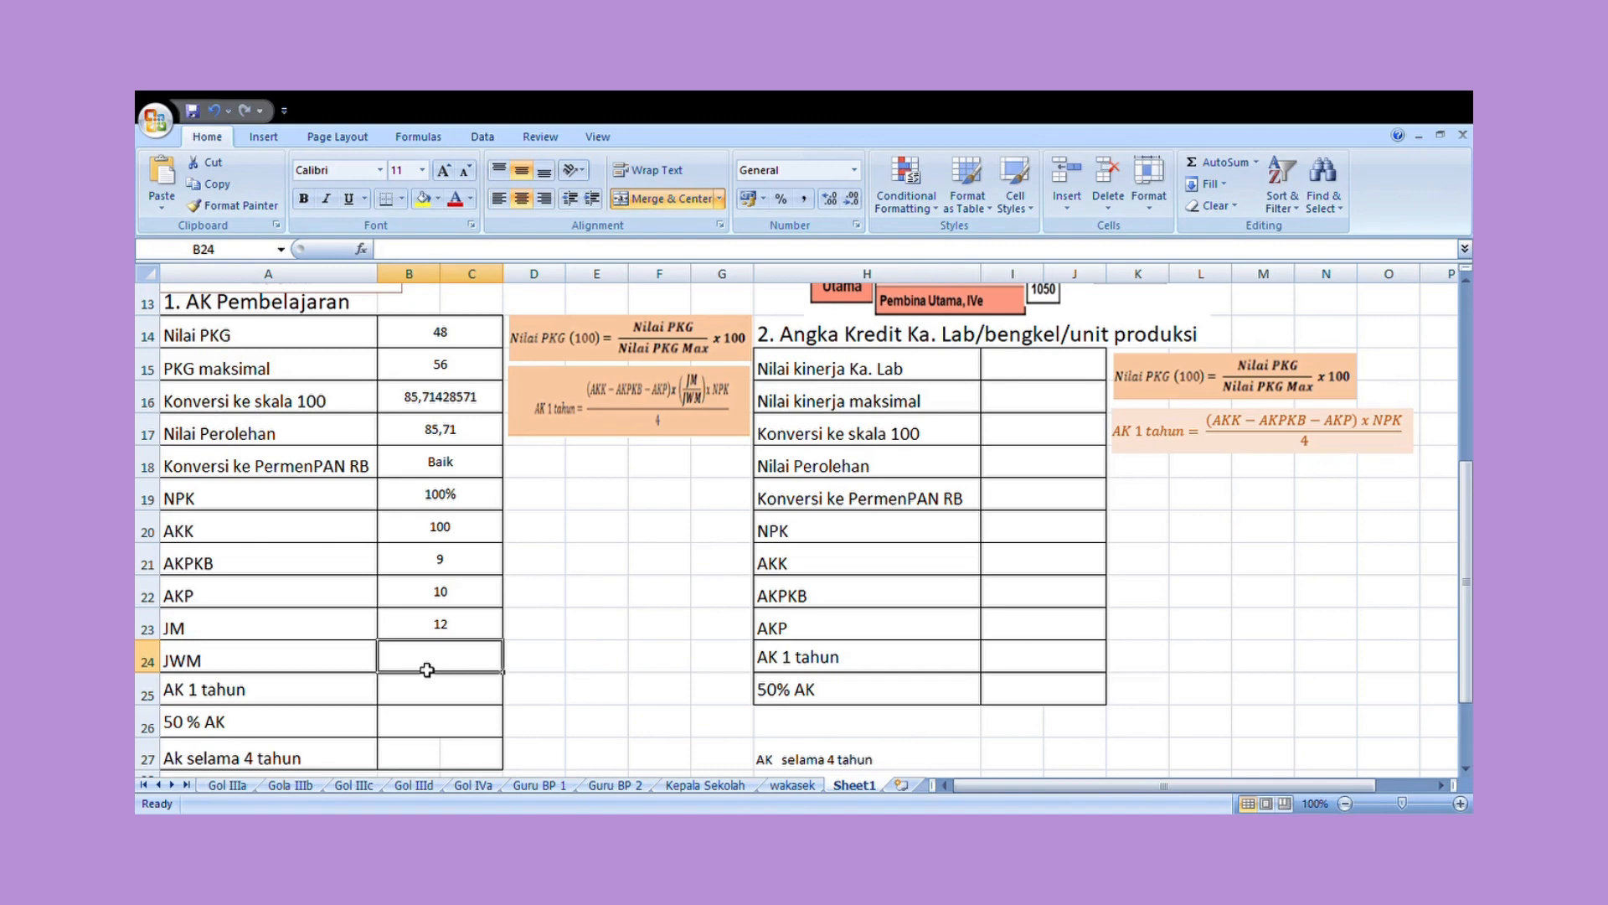
{"action": "type", "text": "12"}
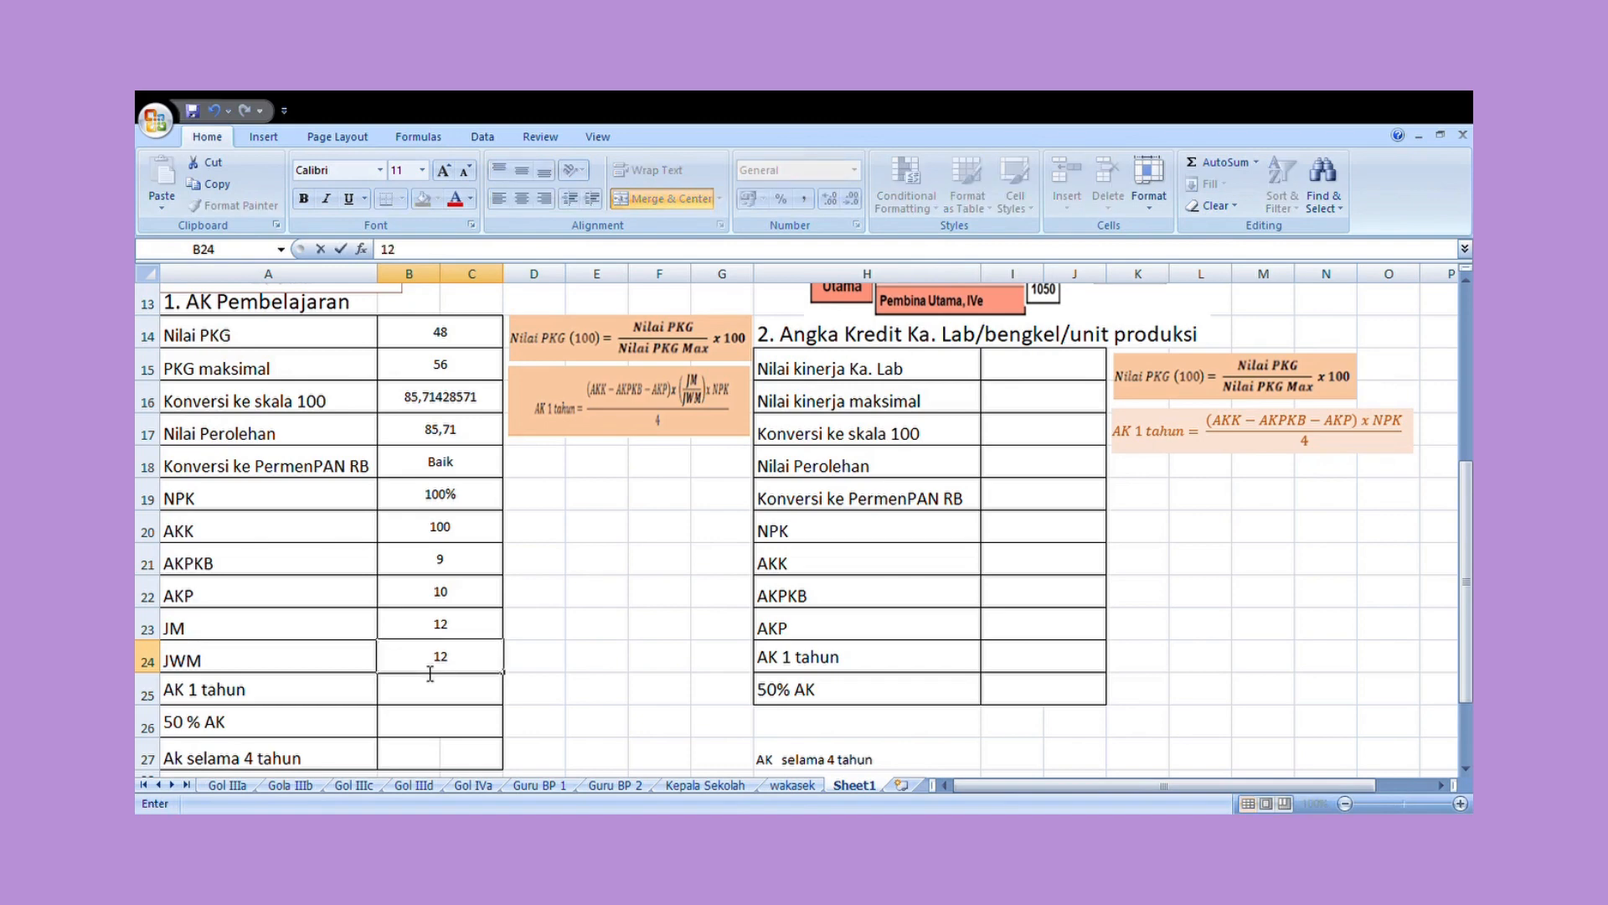
{"action": "key", "text": "Return"}
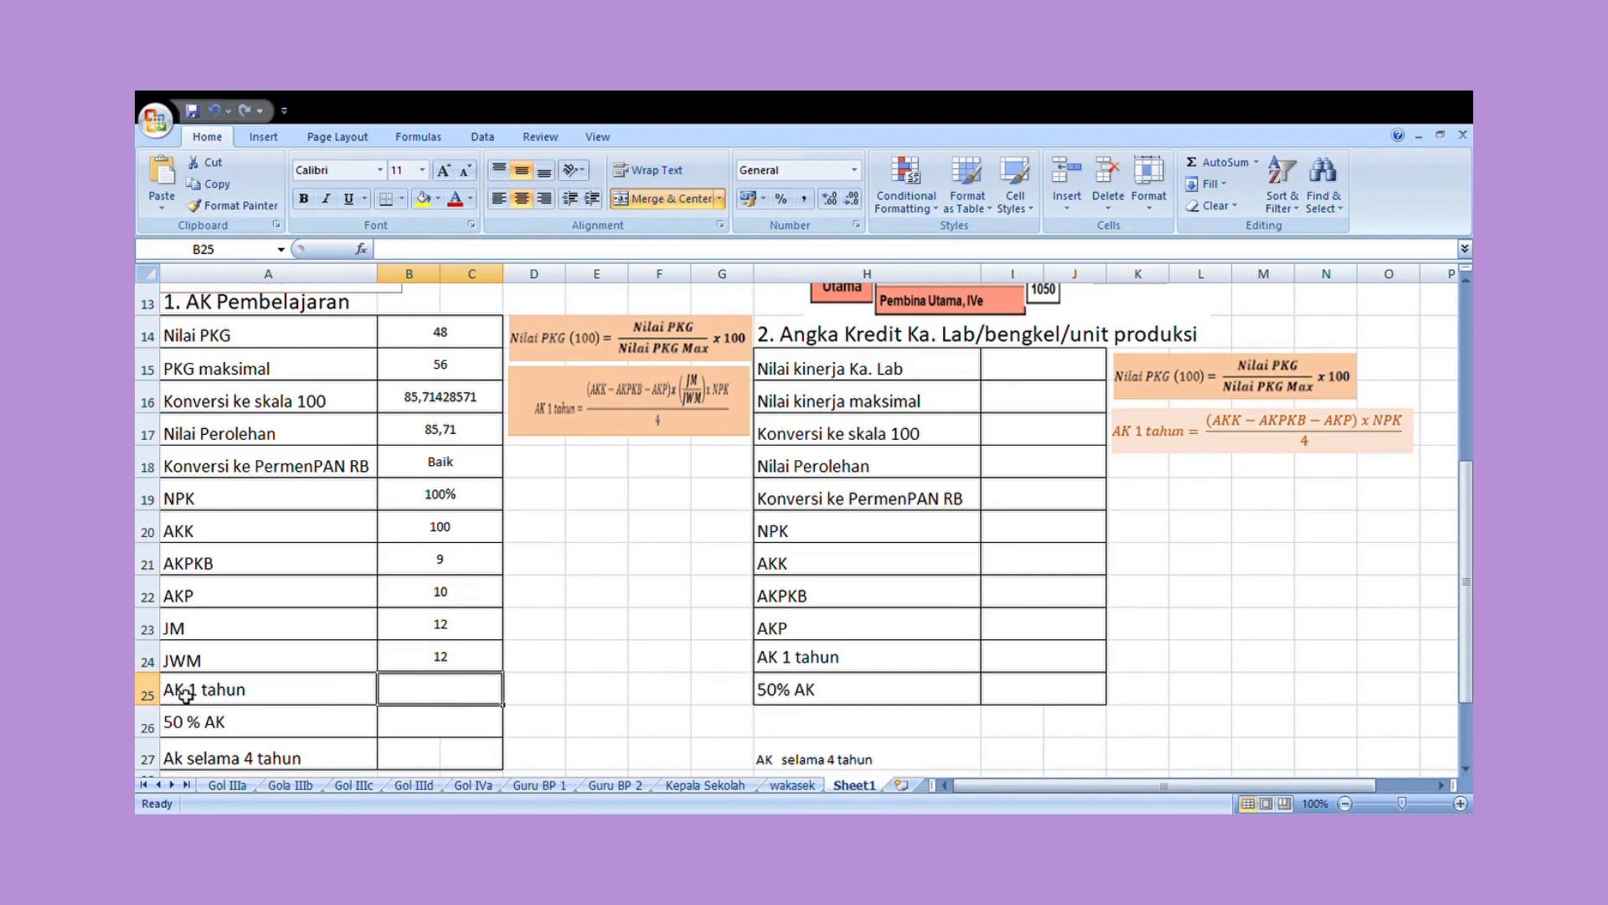
Step: Enlarge the AK 1 tahun formula picture beside the AK Pembelajaran table and enter =((100-9-10)*(12/12)*(100%))/4 in B25
{"action": "left_click", "coordinate": [586, 411]}
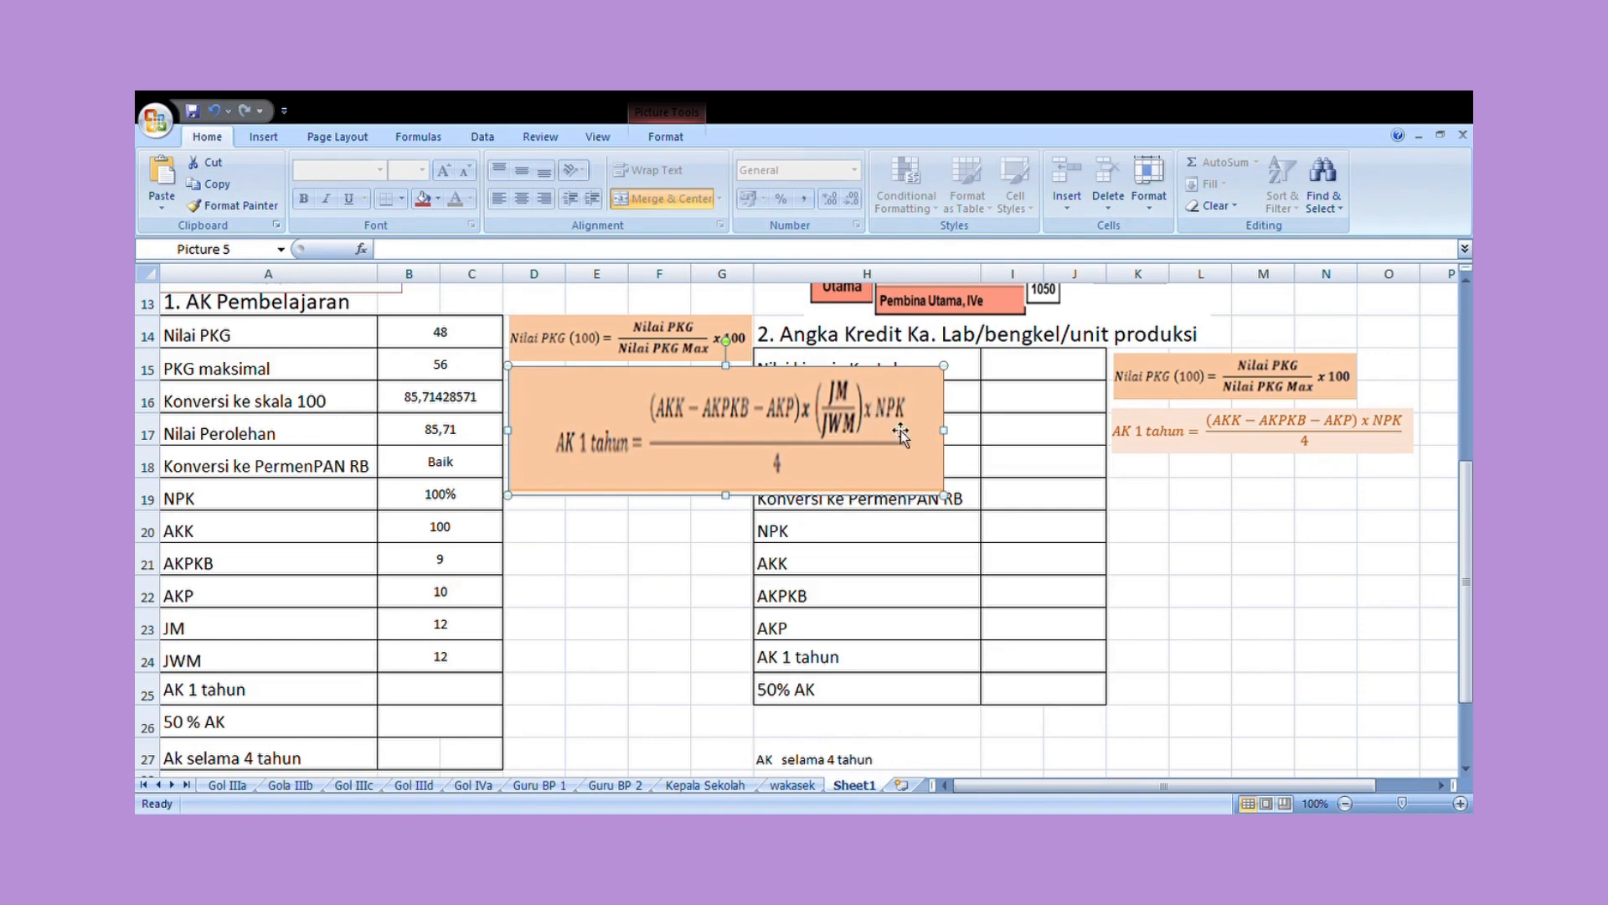
{"action": "left_click", "coordinate": [442, 688]}
{"action": "type", "text": "=(("}
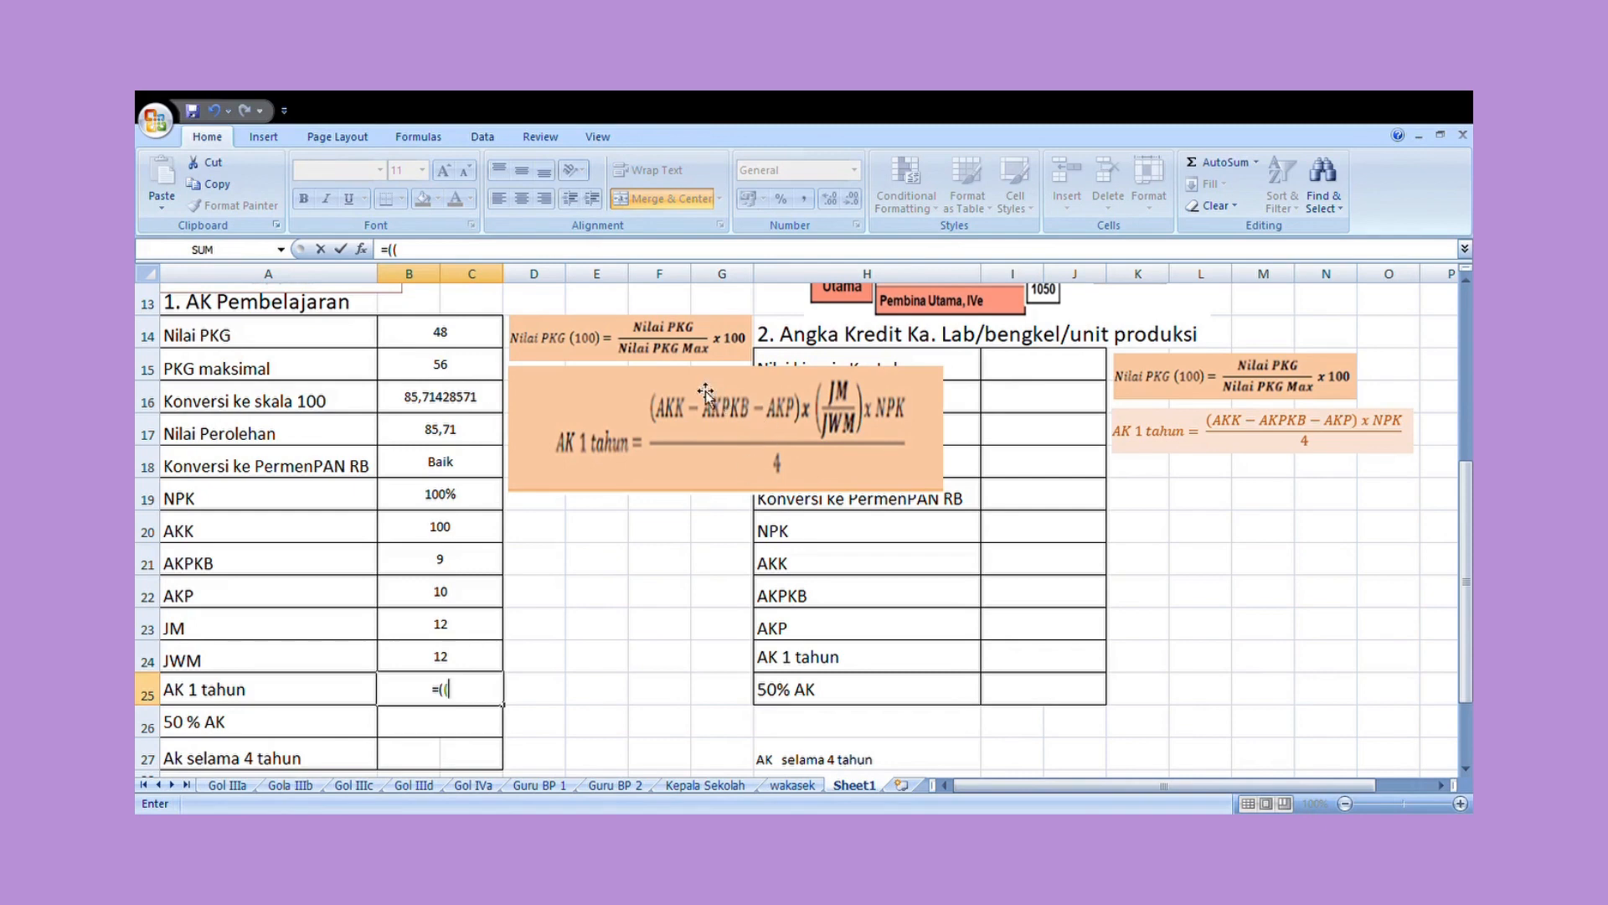
{"action": "type", "text": "100-9-10"}
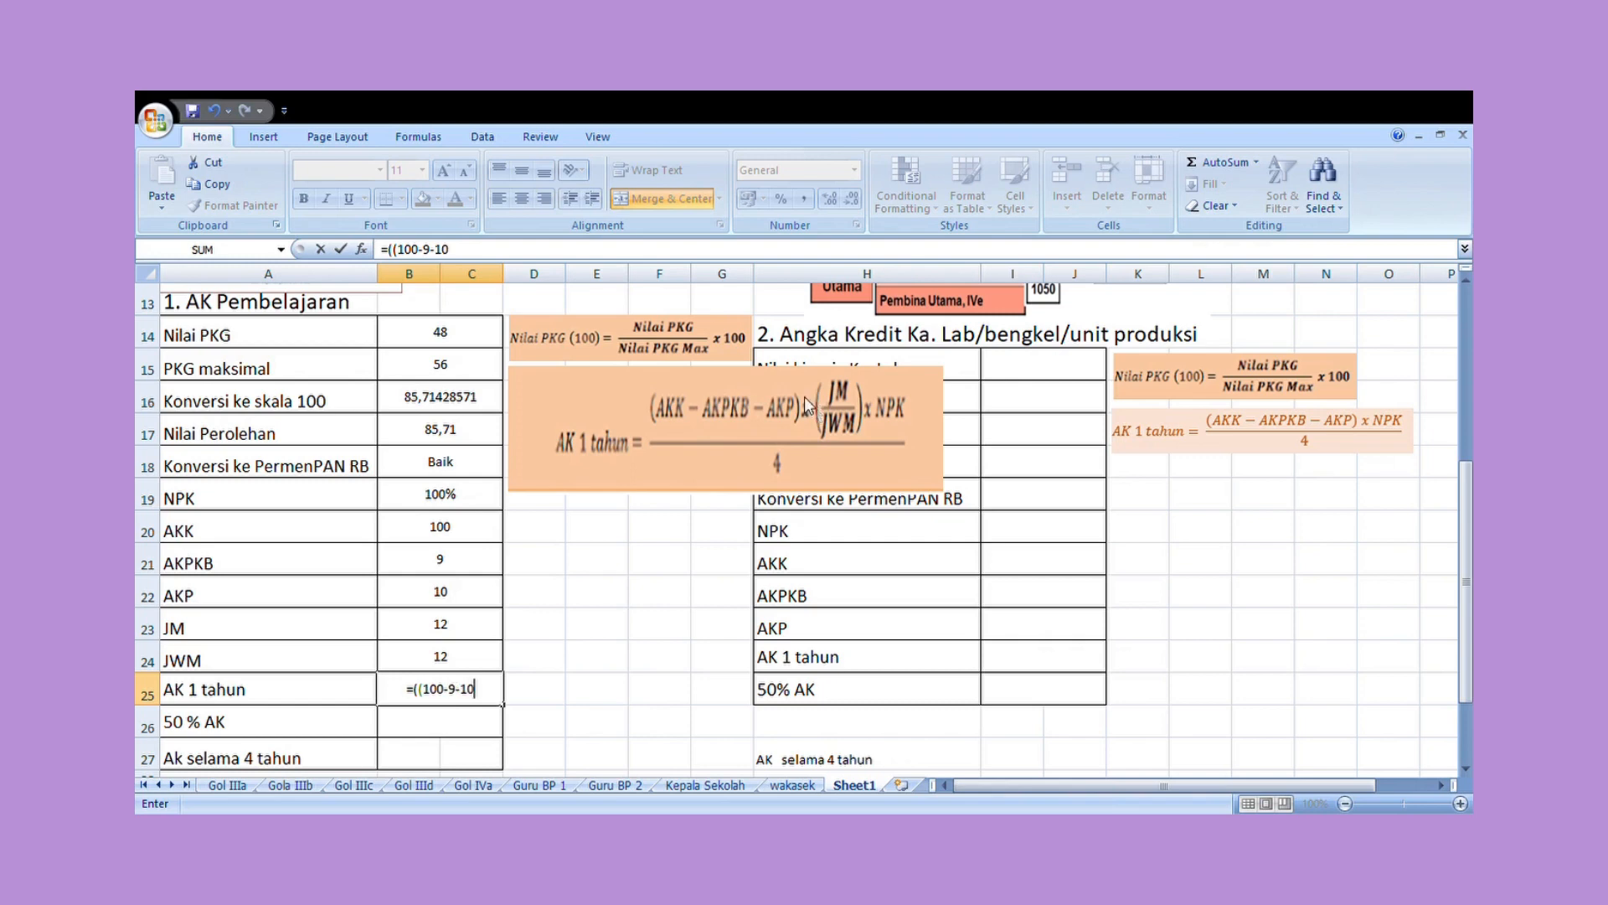
{"action": "type", "text": ")*("}
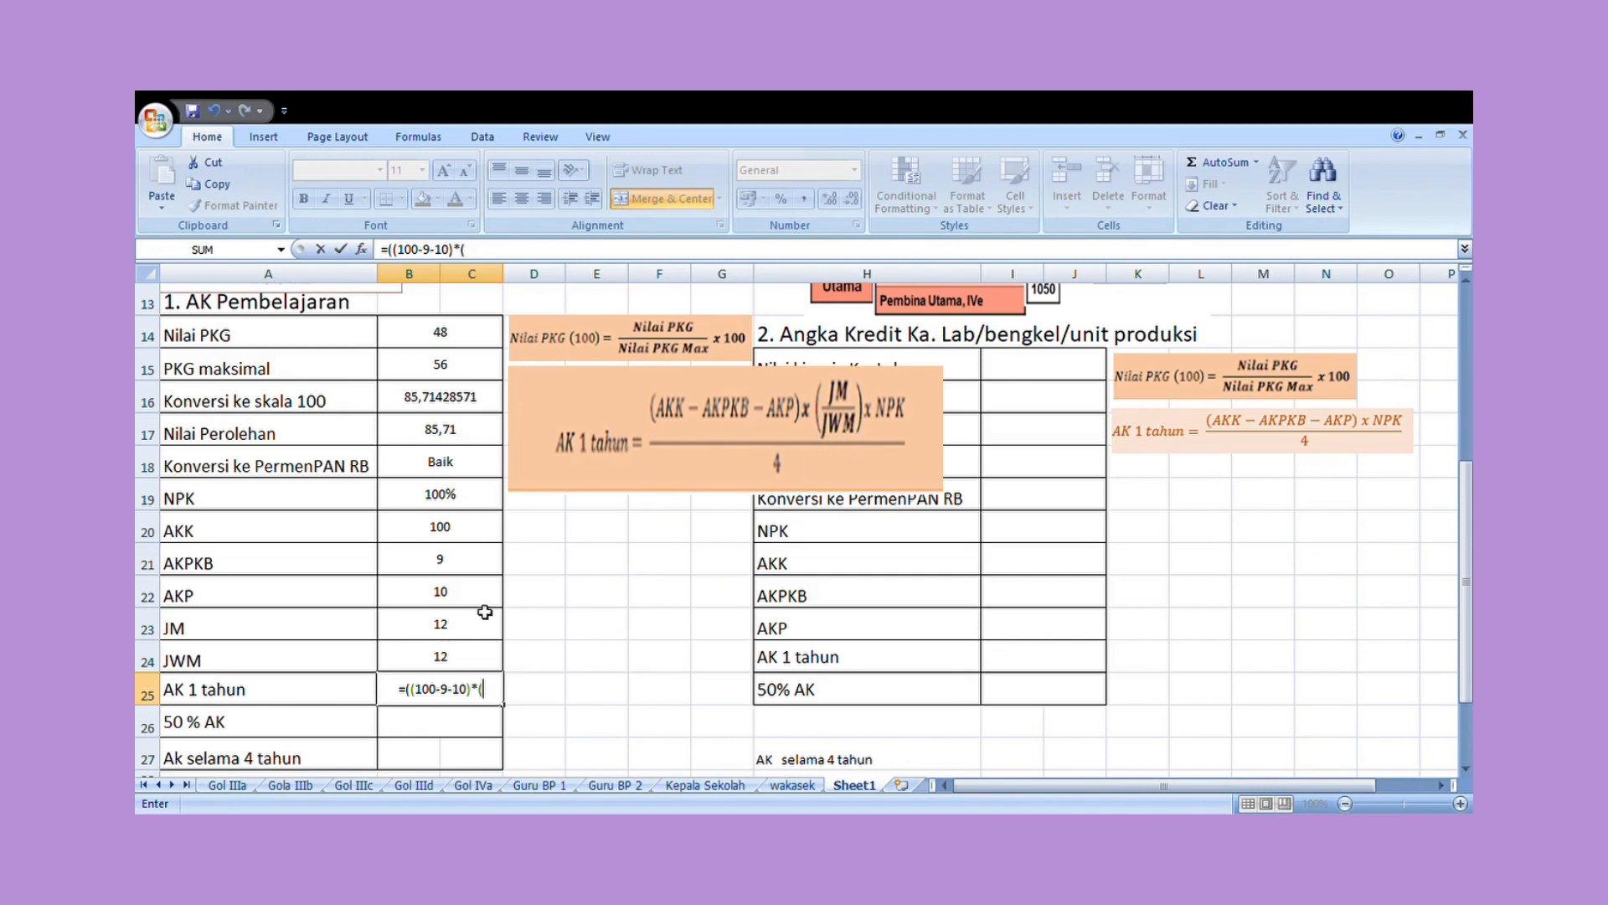
{"action": "type", "text": "12"}
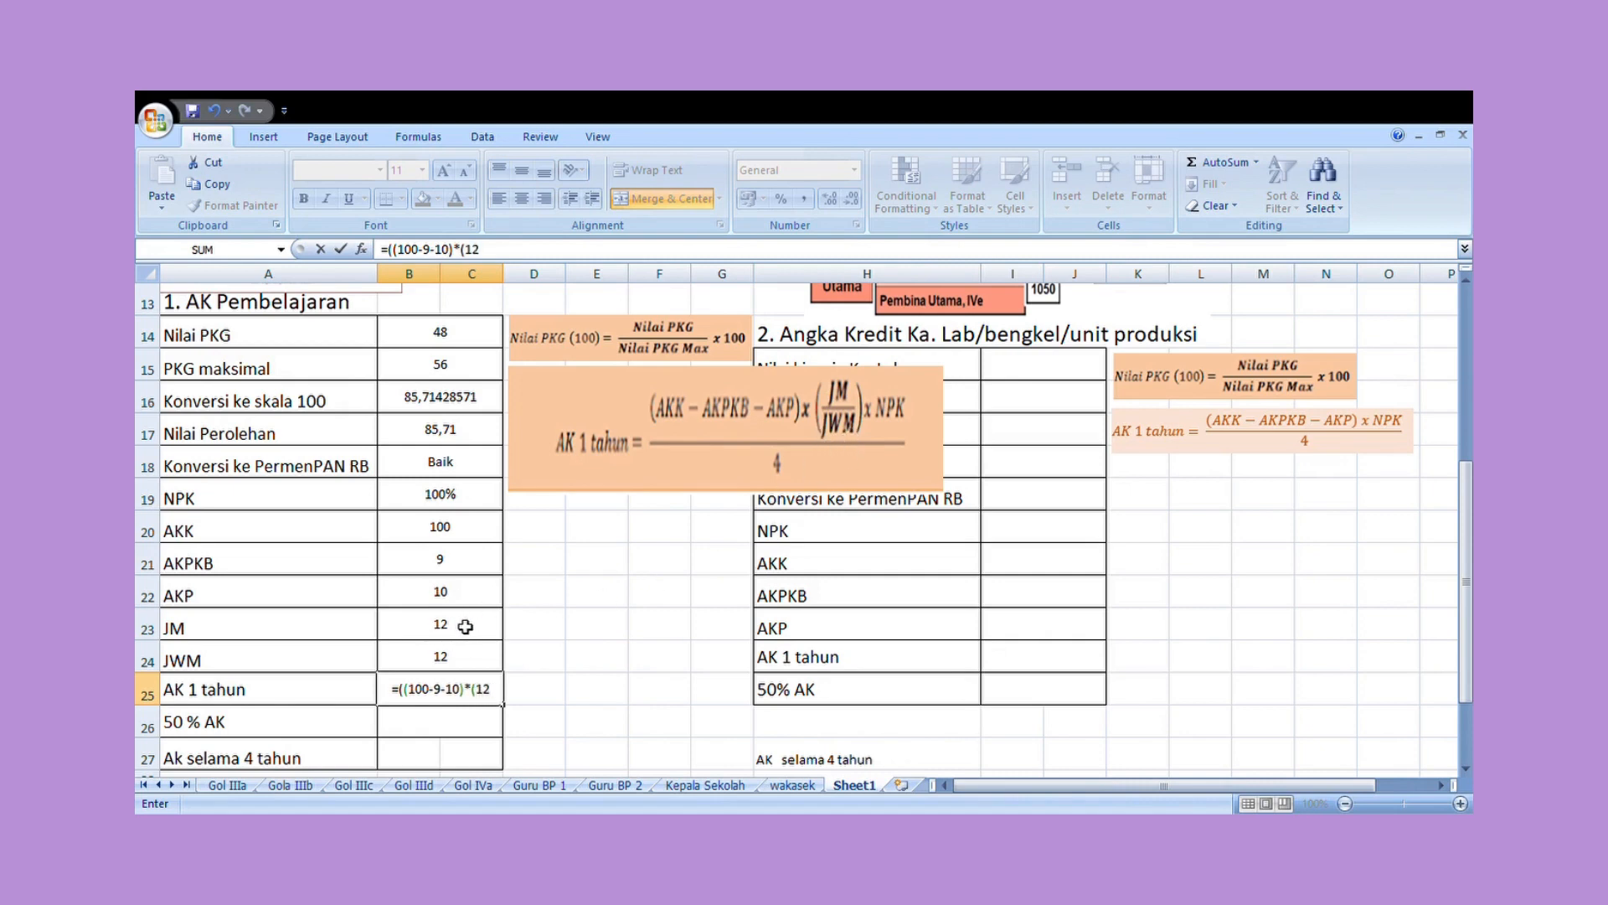
{"action": "type", "text": "/12)*("}
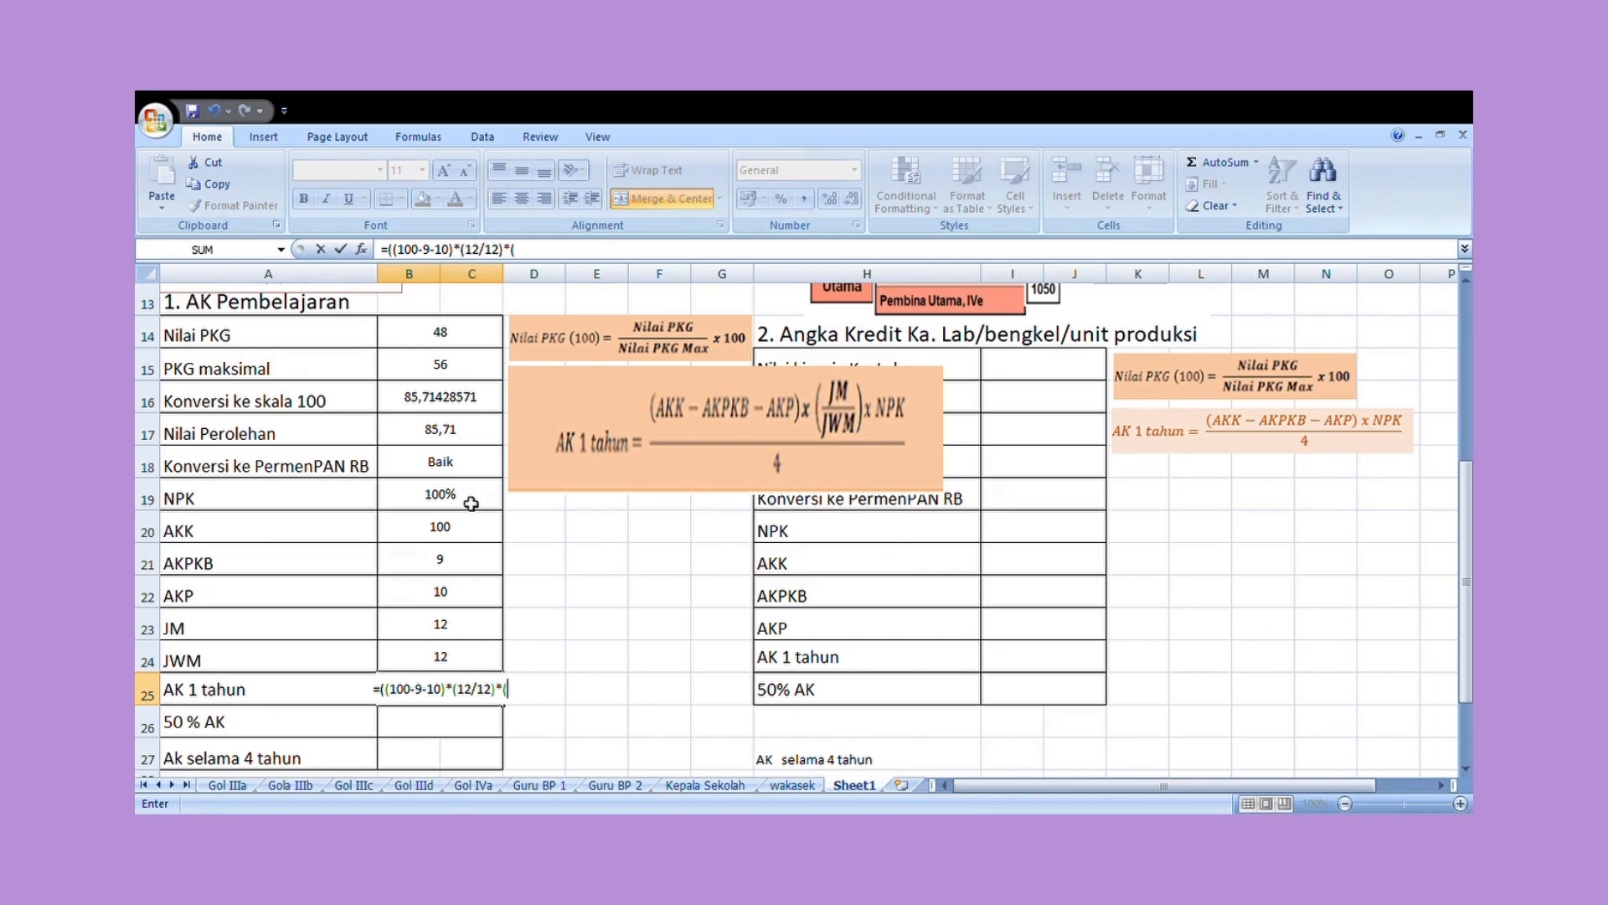
{"action": "type", "text": "100%"}
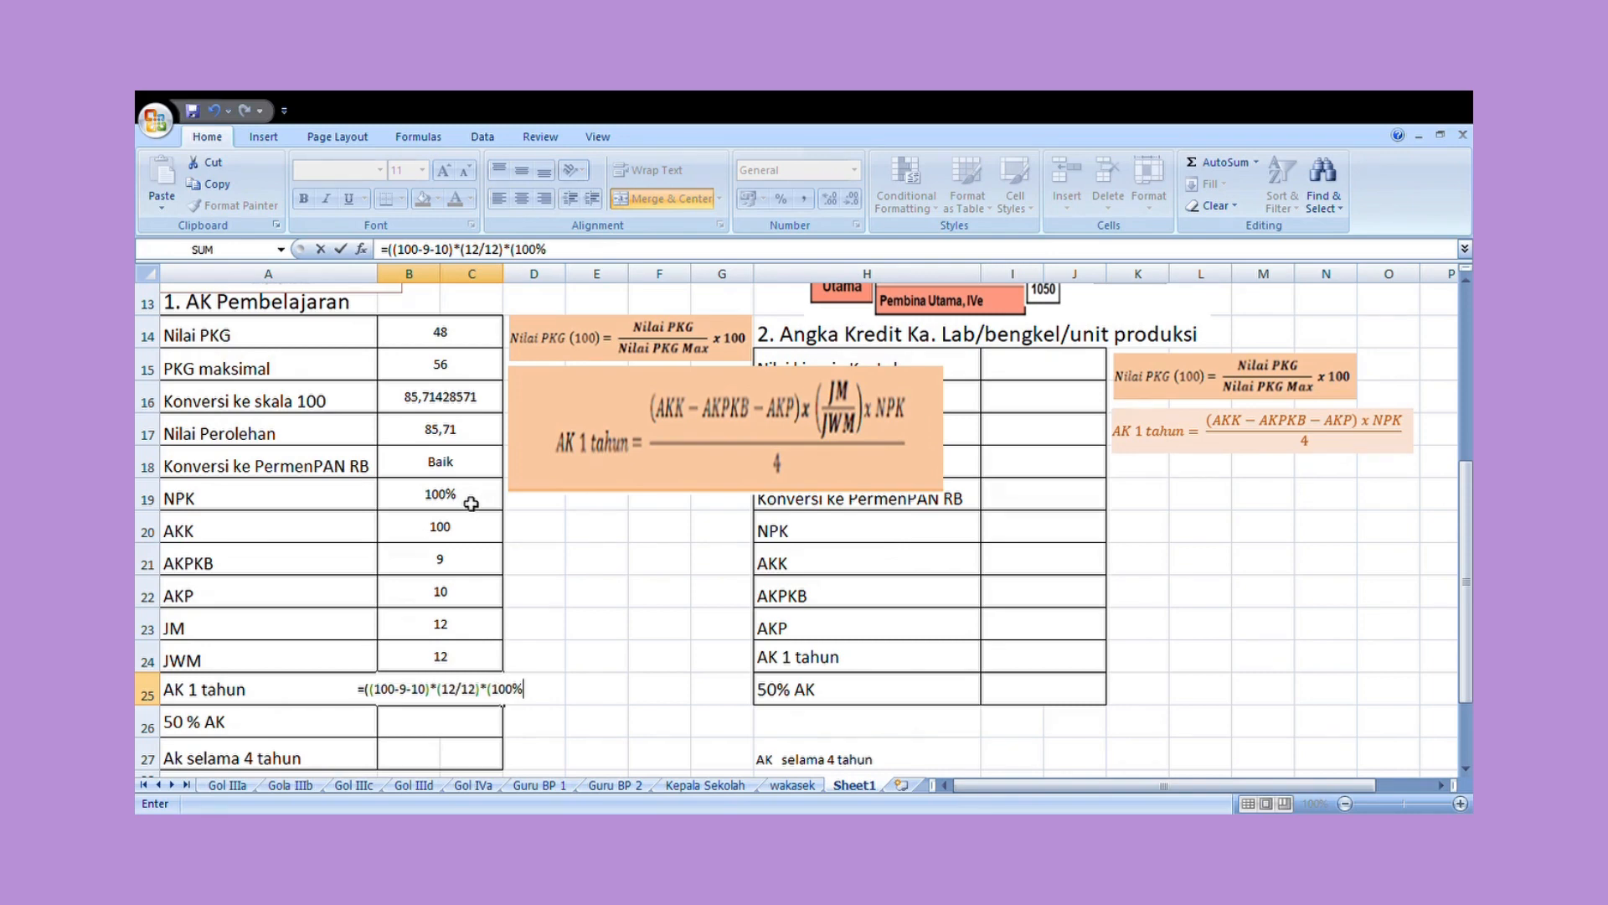
{"action": "type", "text": "))/"}
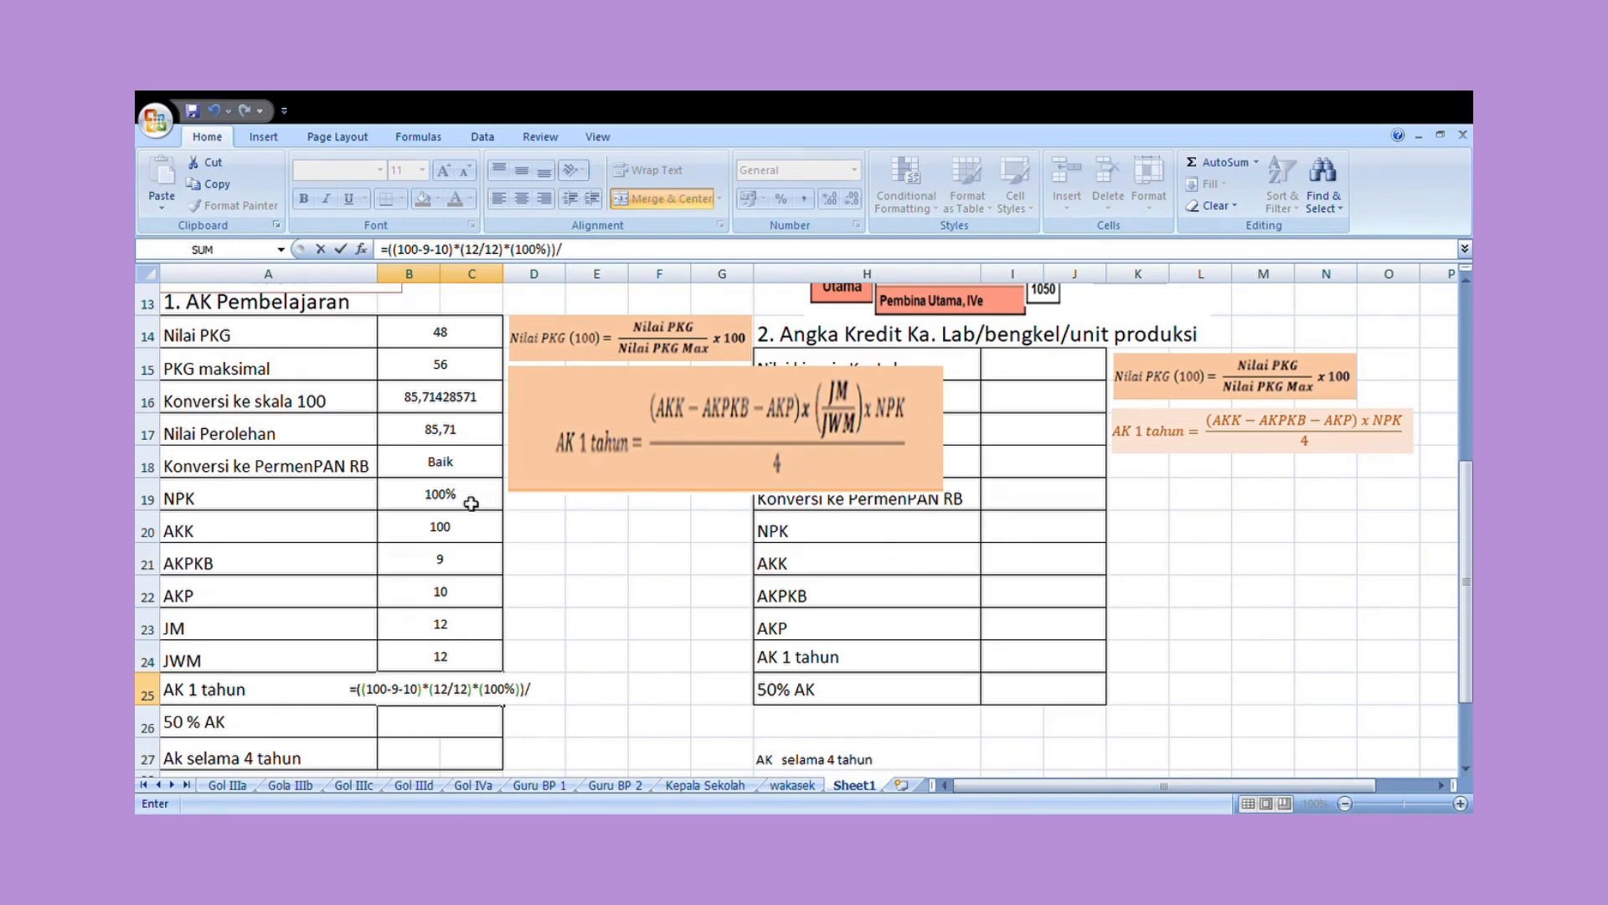
{"action": "type", "text": "4"}
{"action": "key", "text": "Return"}
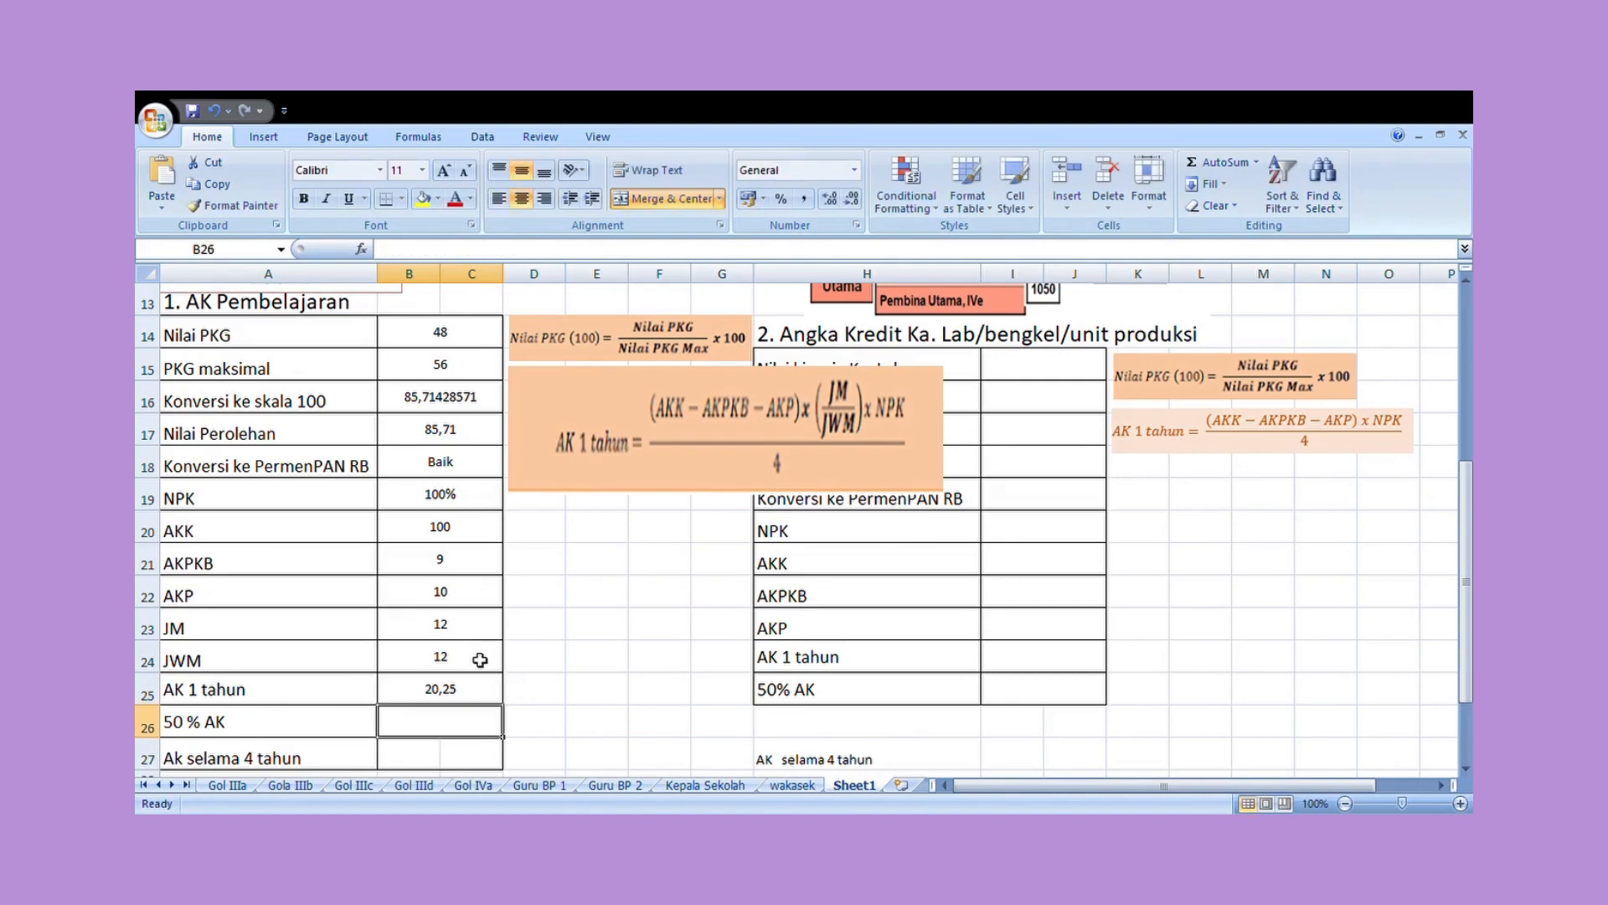
Step: Shrink the AK 1 tahun formula picture and enter =(50%)*(20,25) for 50 % AK in B26
{"action": "left_click", "coordinate": [829, 456]}
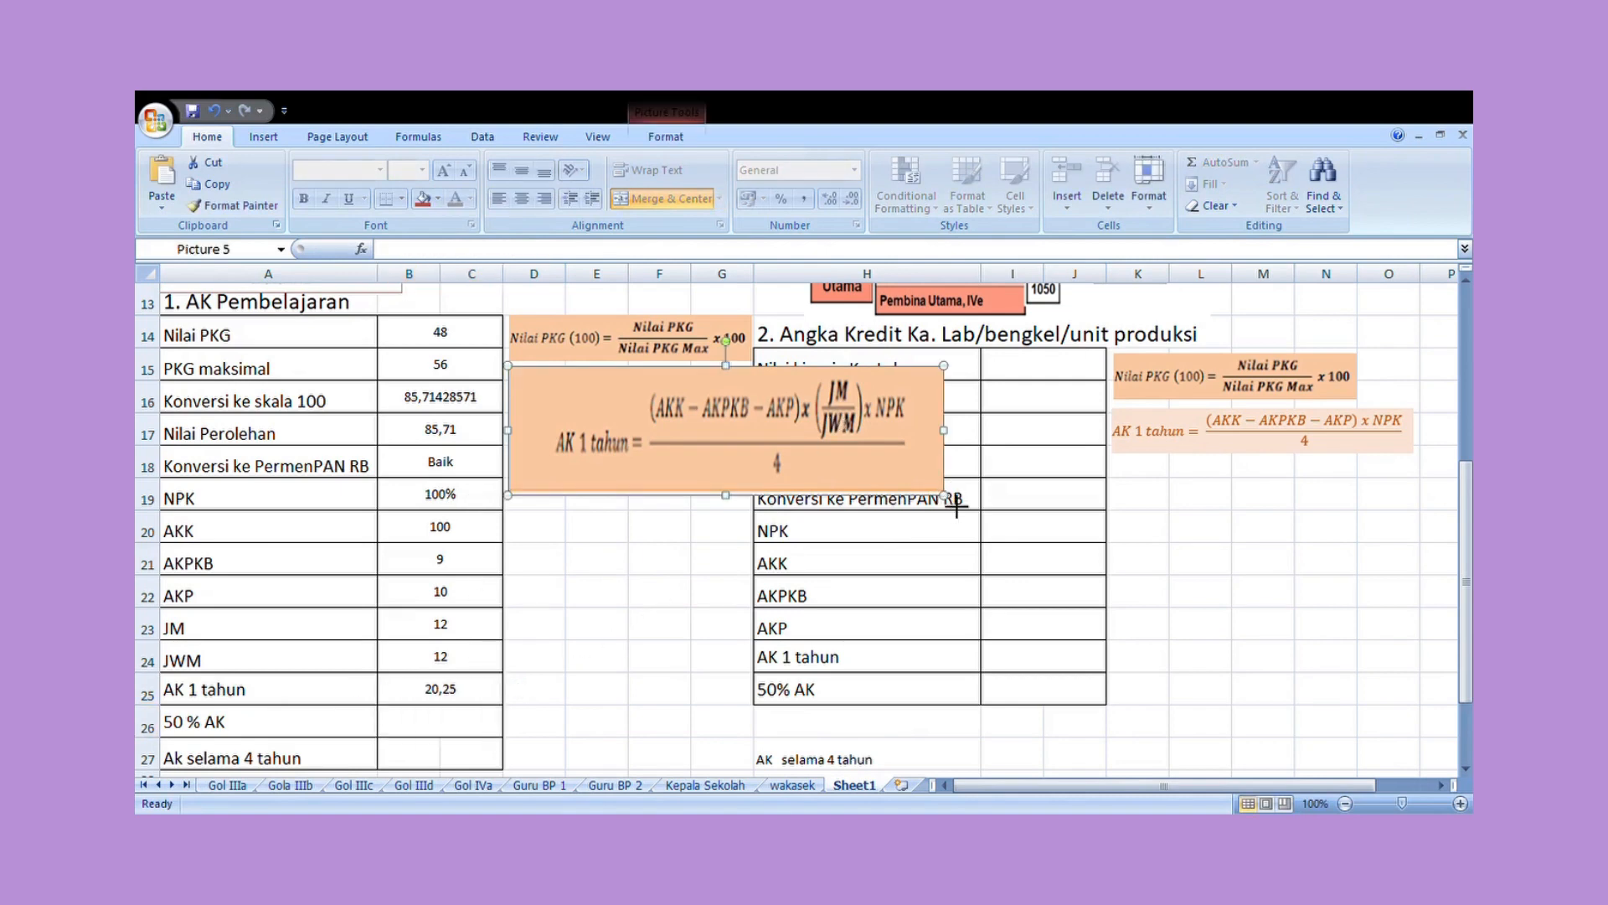
{"action": "scroll", "coordinate": [578, 650], "scroll_direction": "down", "scroll_amount": 2}
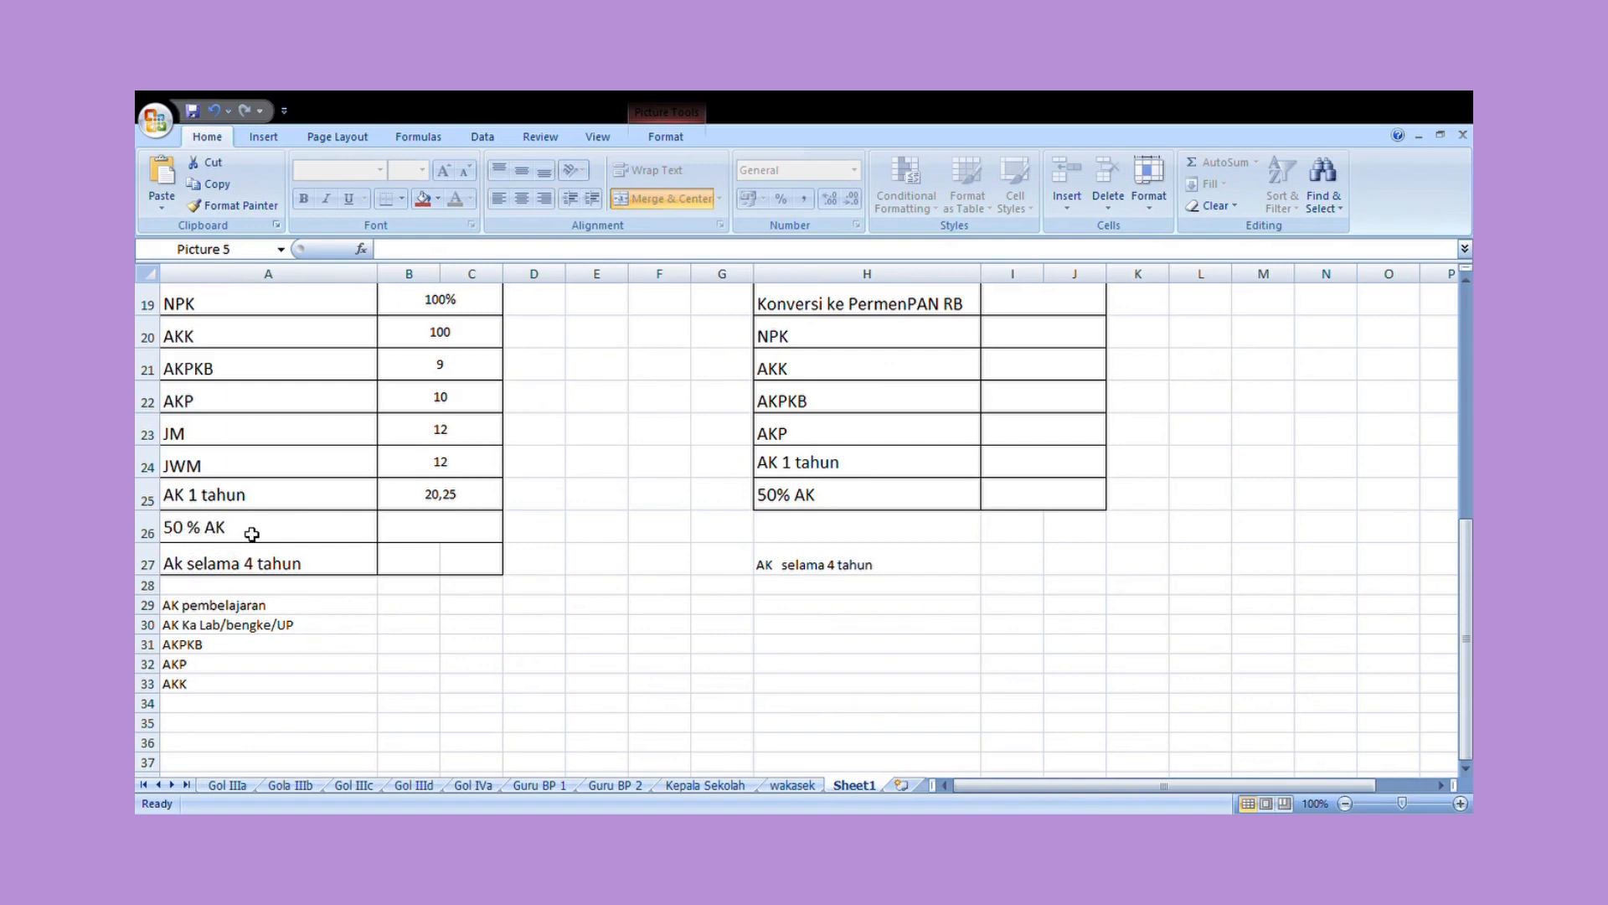
{"action": "left_click", "coordinate": [419, 534]}
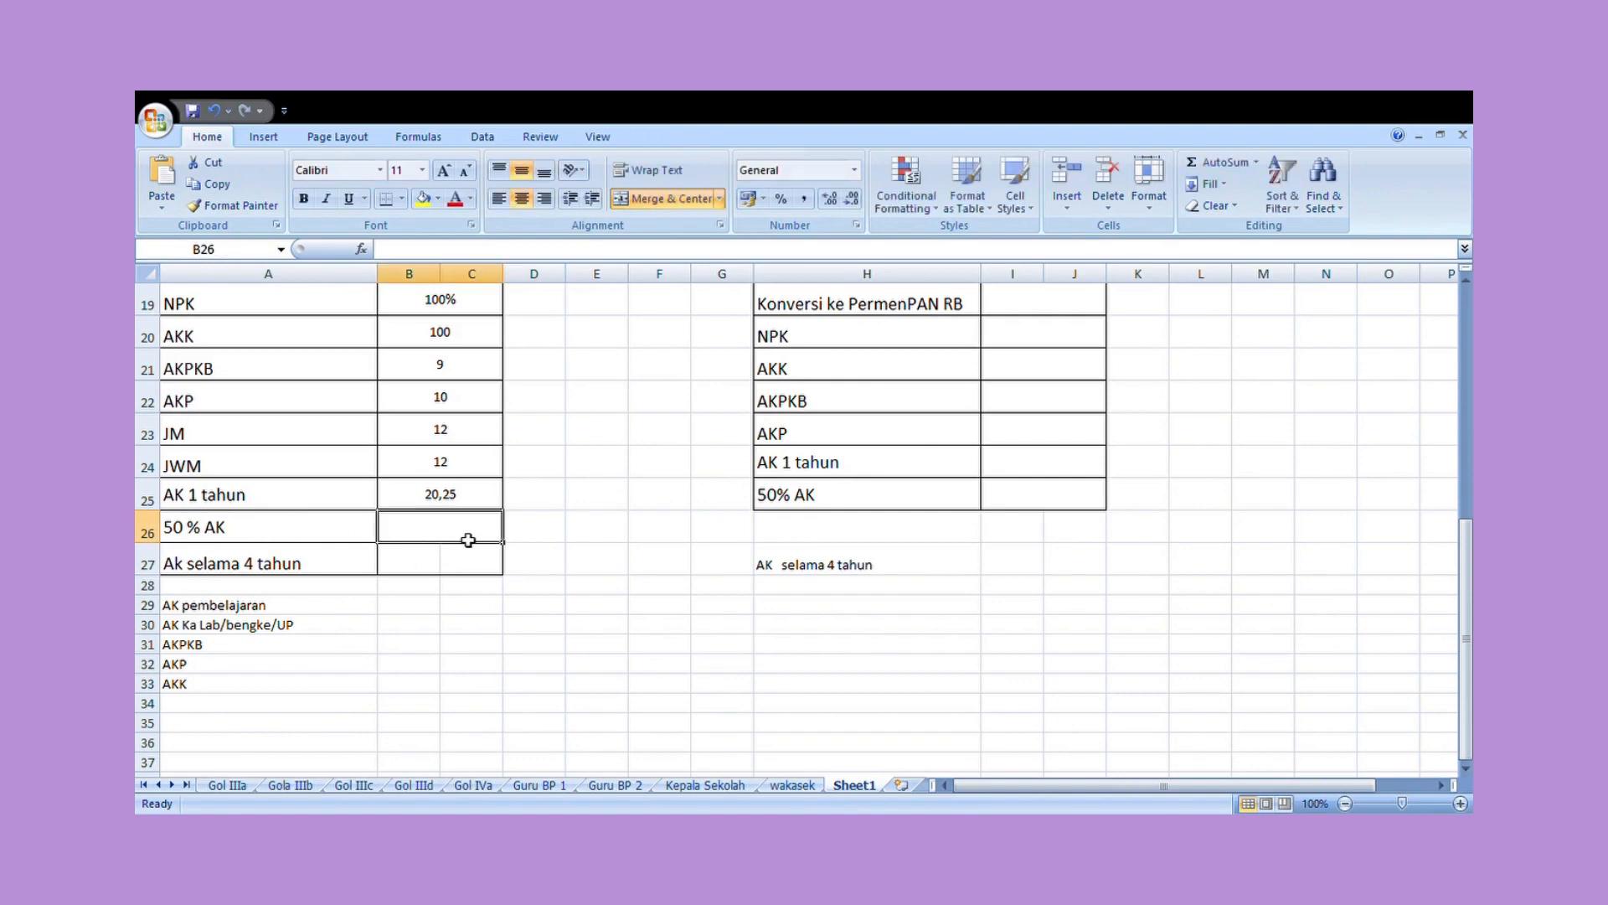
{"action": "type", "text": "("}
{"action": "type", "text": "="}
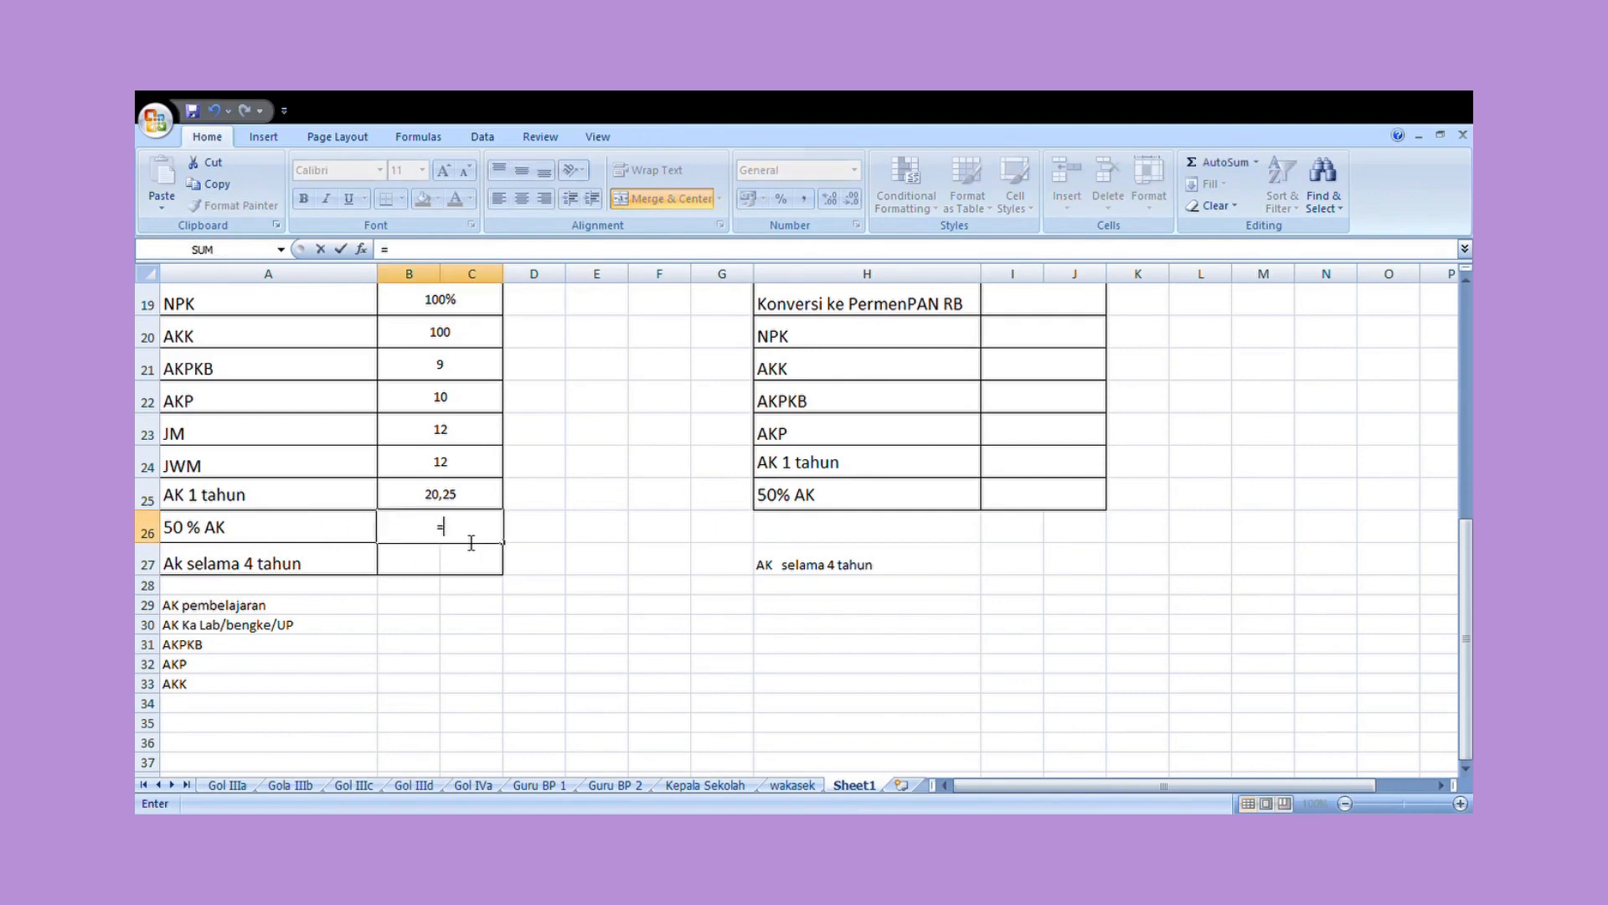
{"action": "type", "text": "50%)*"}
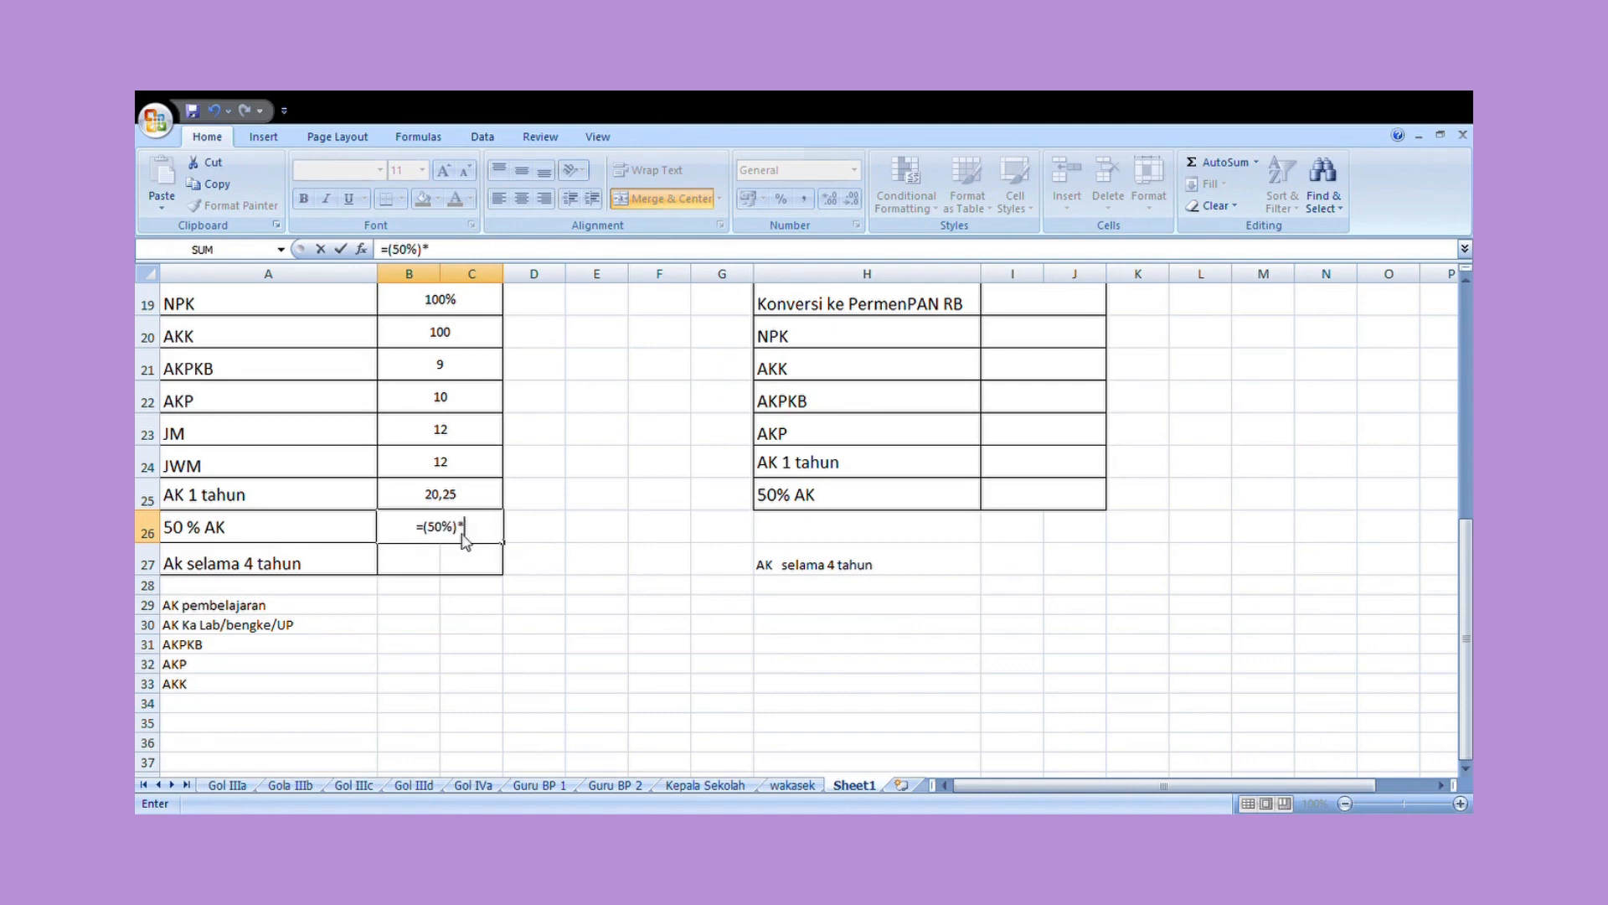
{"action": "type", "text": "(20,"}
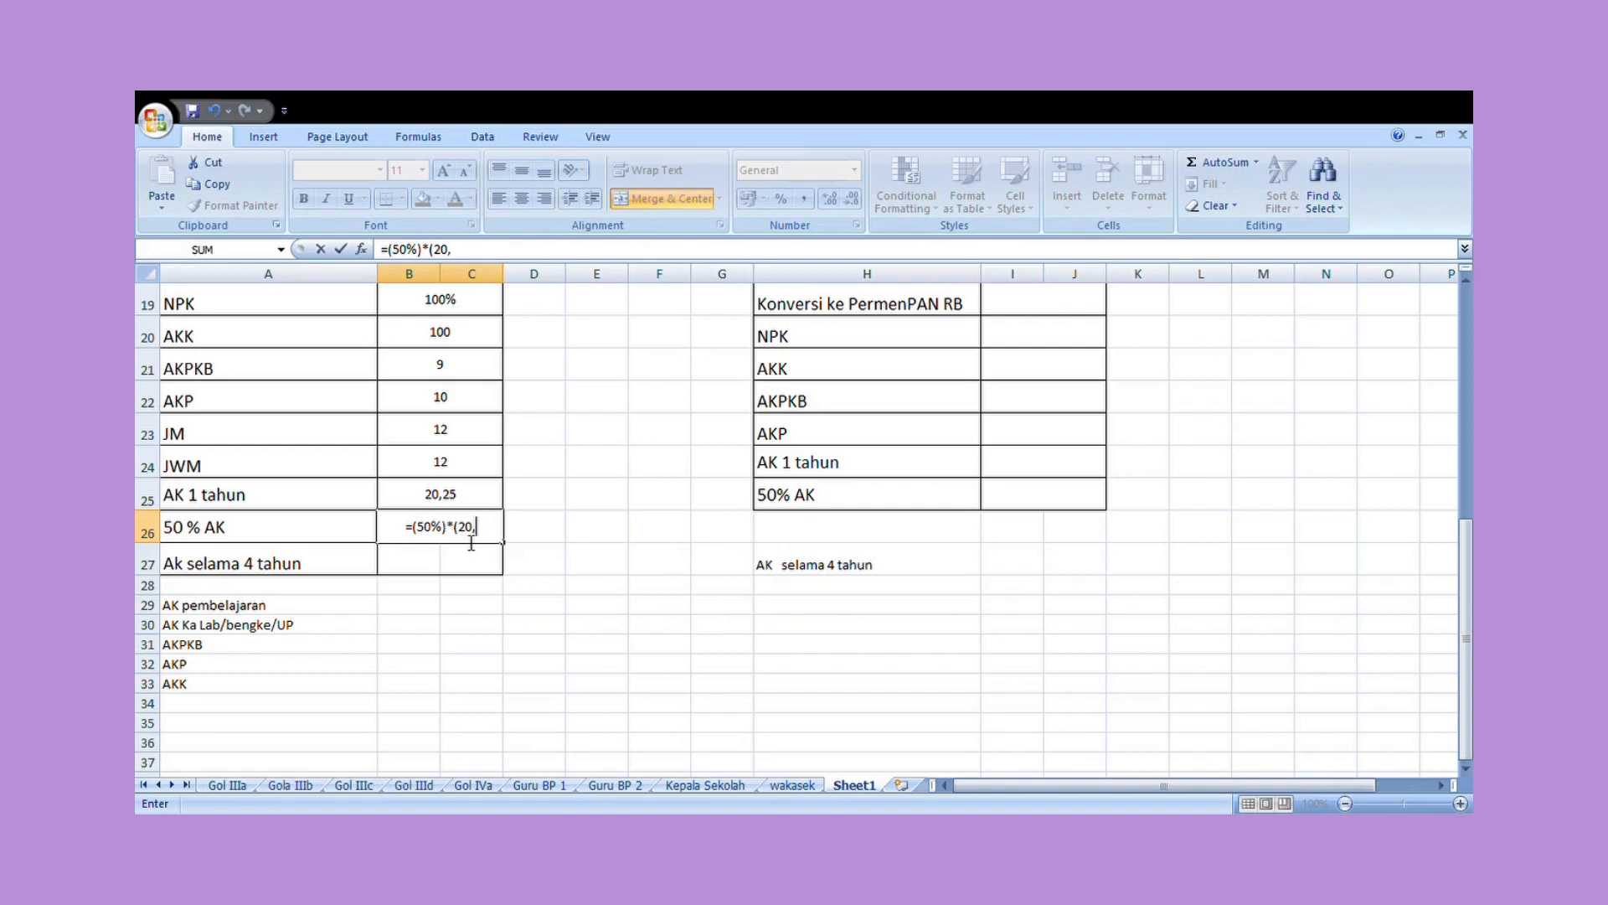
{"action": "type", "text": "25)"}
{"action": "key", "text": "Return"}
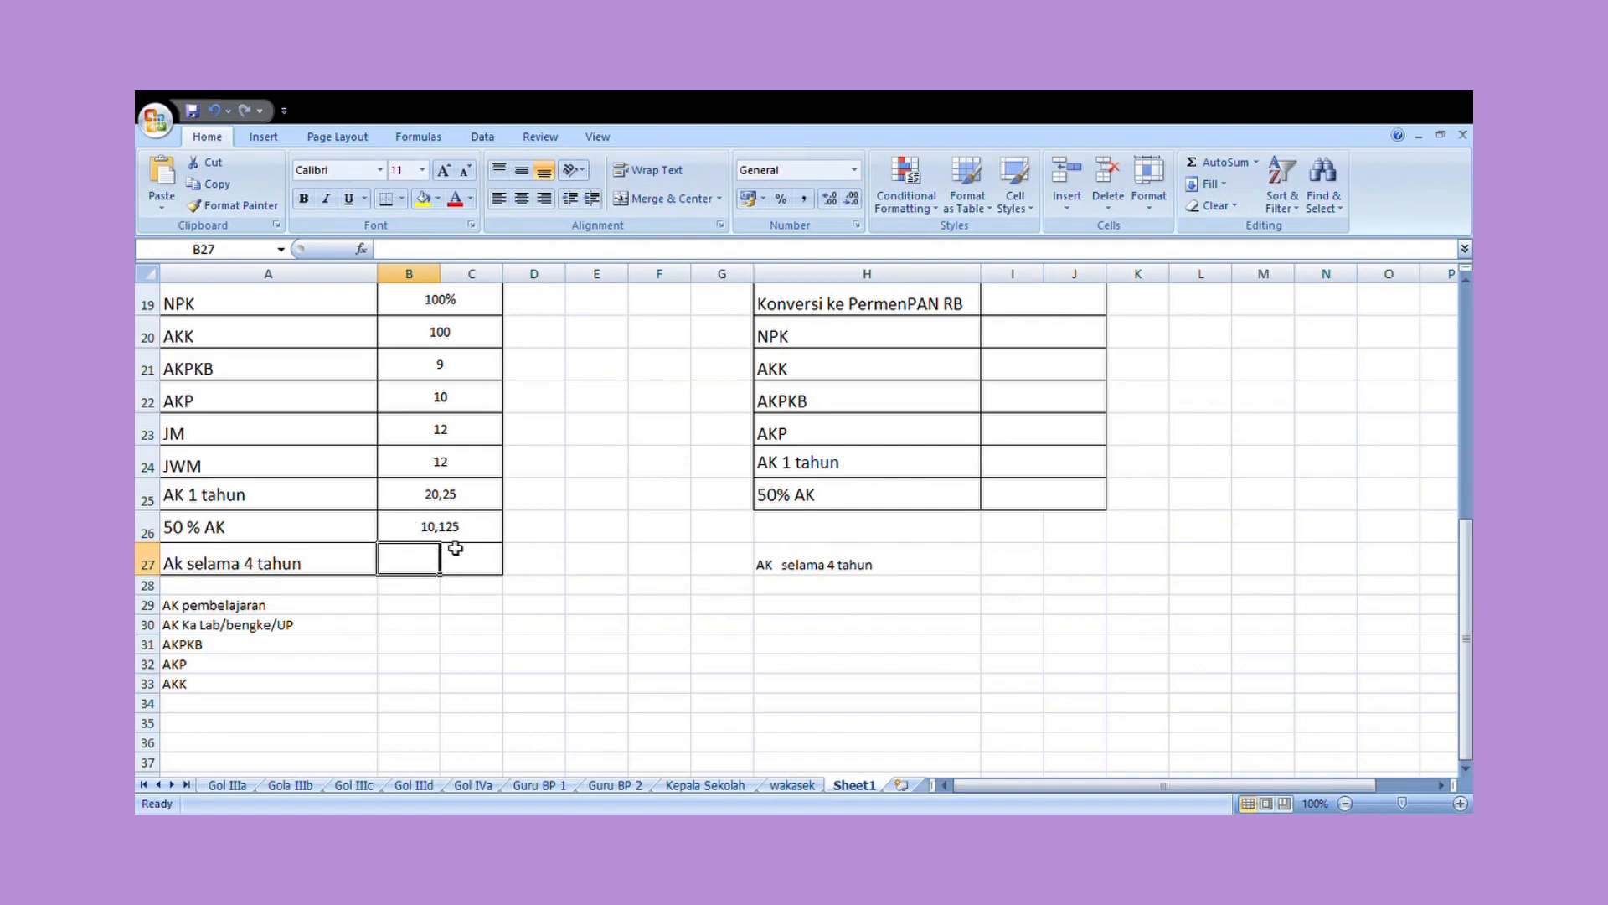
Step: Calculate Ak selama 4 tahun in B27 with the formula =(10,125)*(4)
{"action": "scroll", "coordinate": [476, 529], "scroll_direction": "up", "scroll_amount": 1}
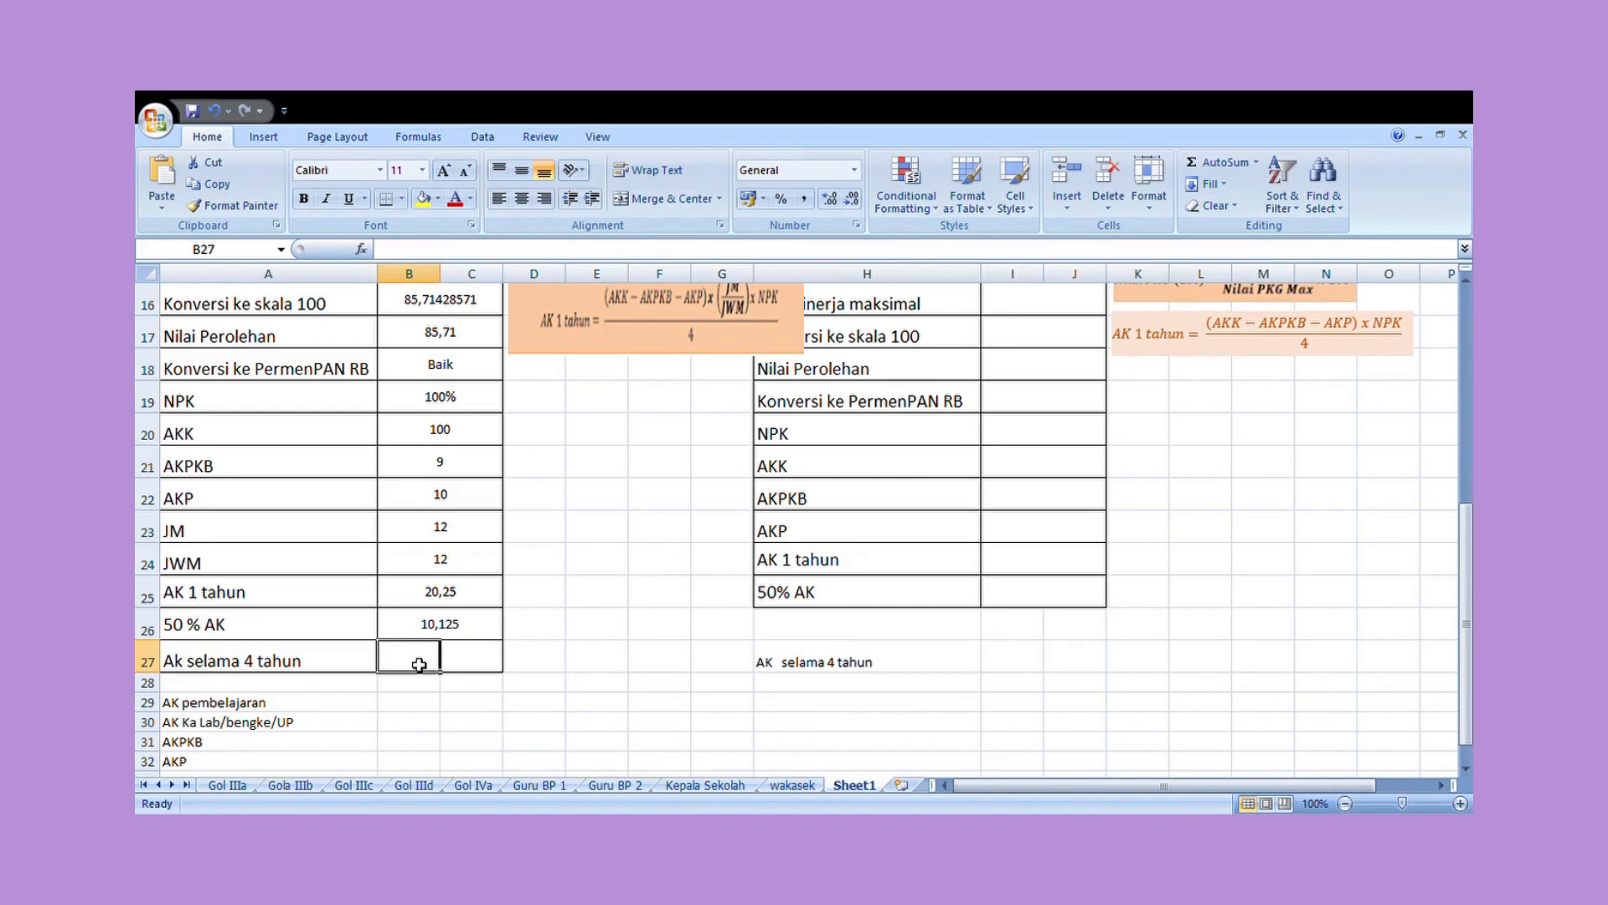
{"action": "type", "text": "=(10,125)*(4"}
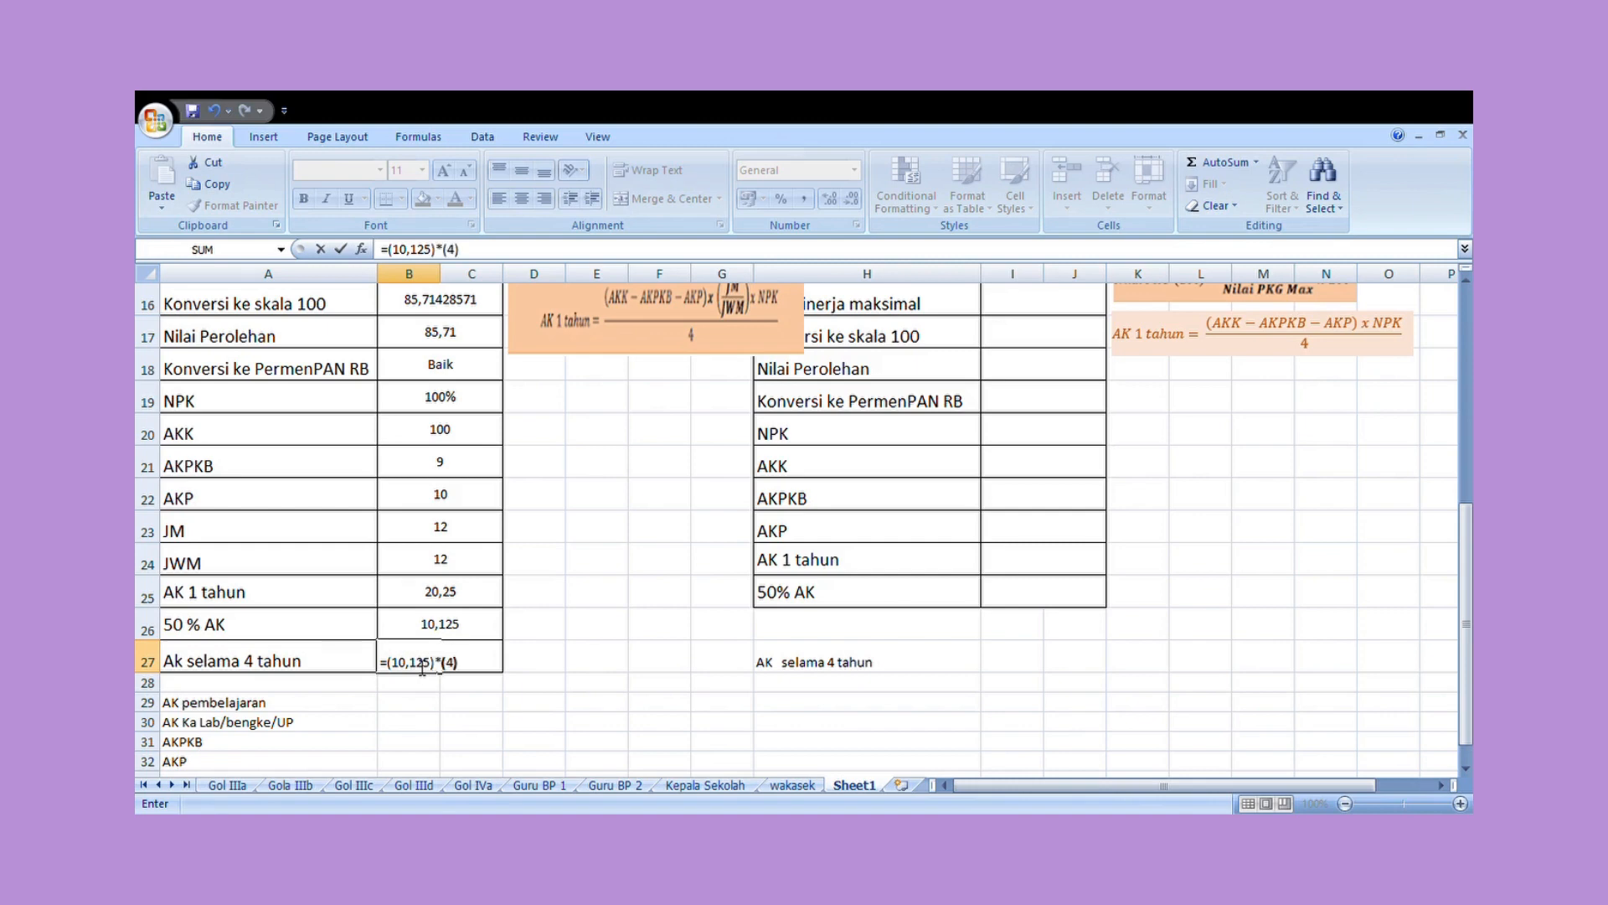
{"action": "key", "text": "Return"}
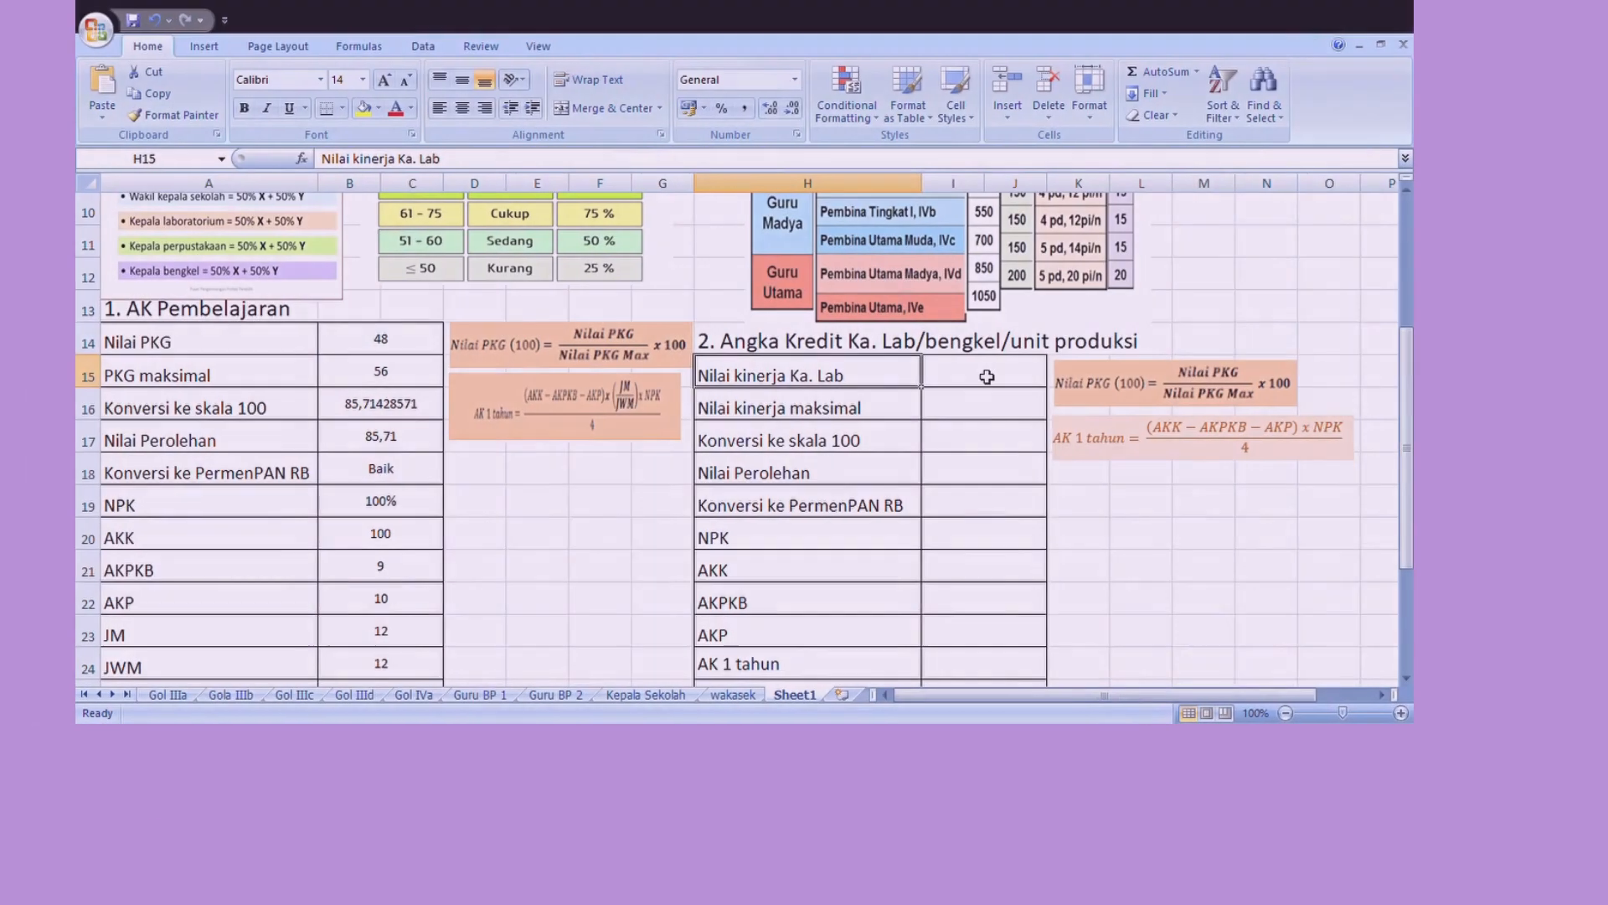
Step: Enter the lab head performance score 25 from the example text as Nilai kinerja Ka. Lab in I15
{"action": "scroll", "coordinate": [1002, 377], "scroll_direction": "down", "scroll_amount": 1}
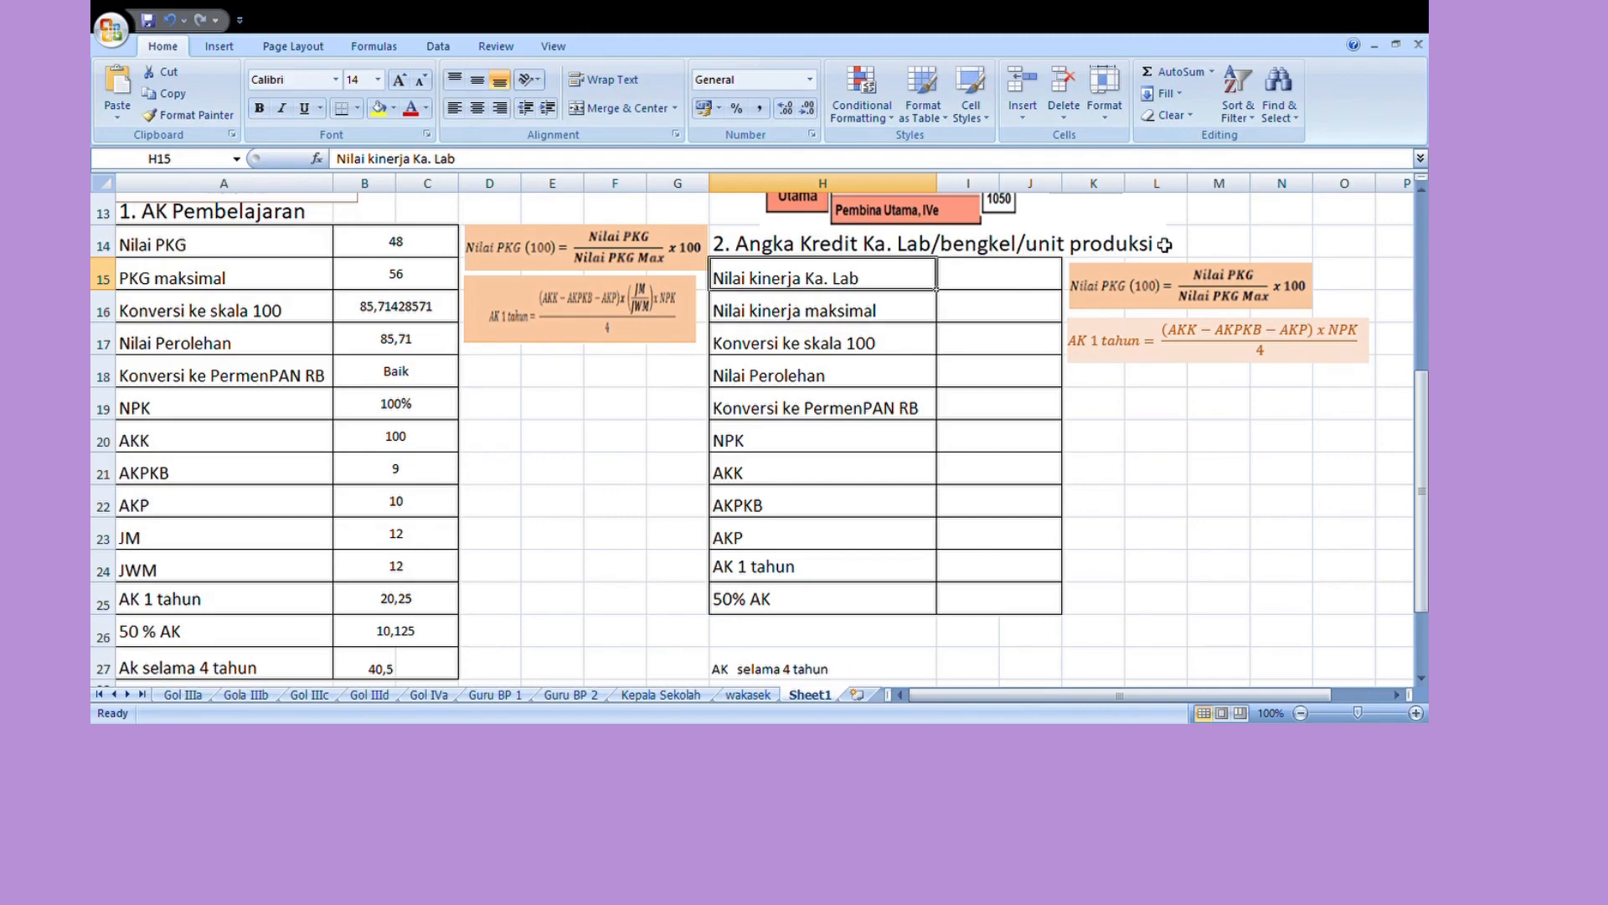
{"action": "left_click", "coordinate": [998, 288]}
{"action": "scroll", "coordinate": [370, 350], "scroll_direction": "up", "scroll_amount": 3}
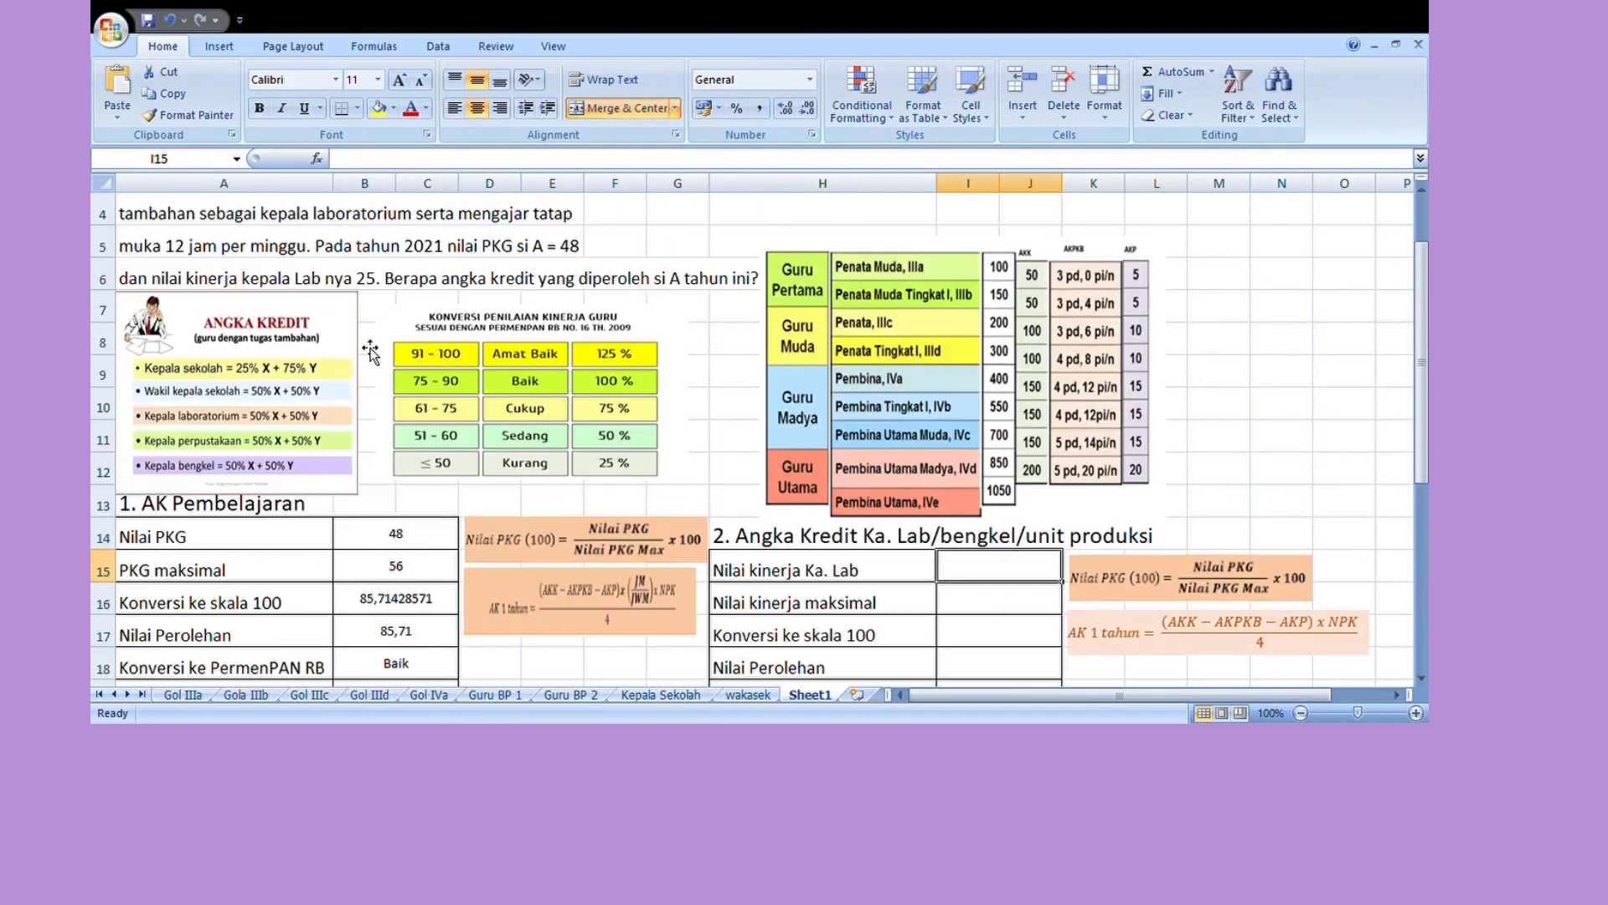
{"action": "scroll", "coordinate": [370, 350], "scroll_direction": "up", "scroll_amount": 1}
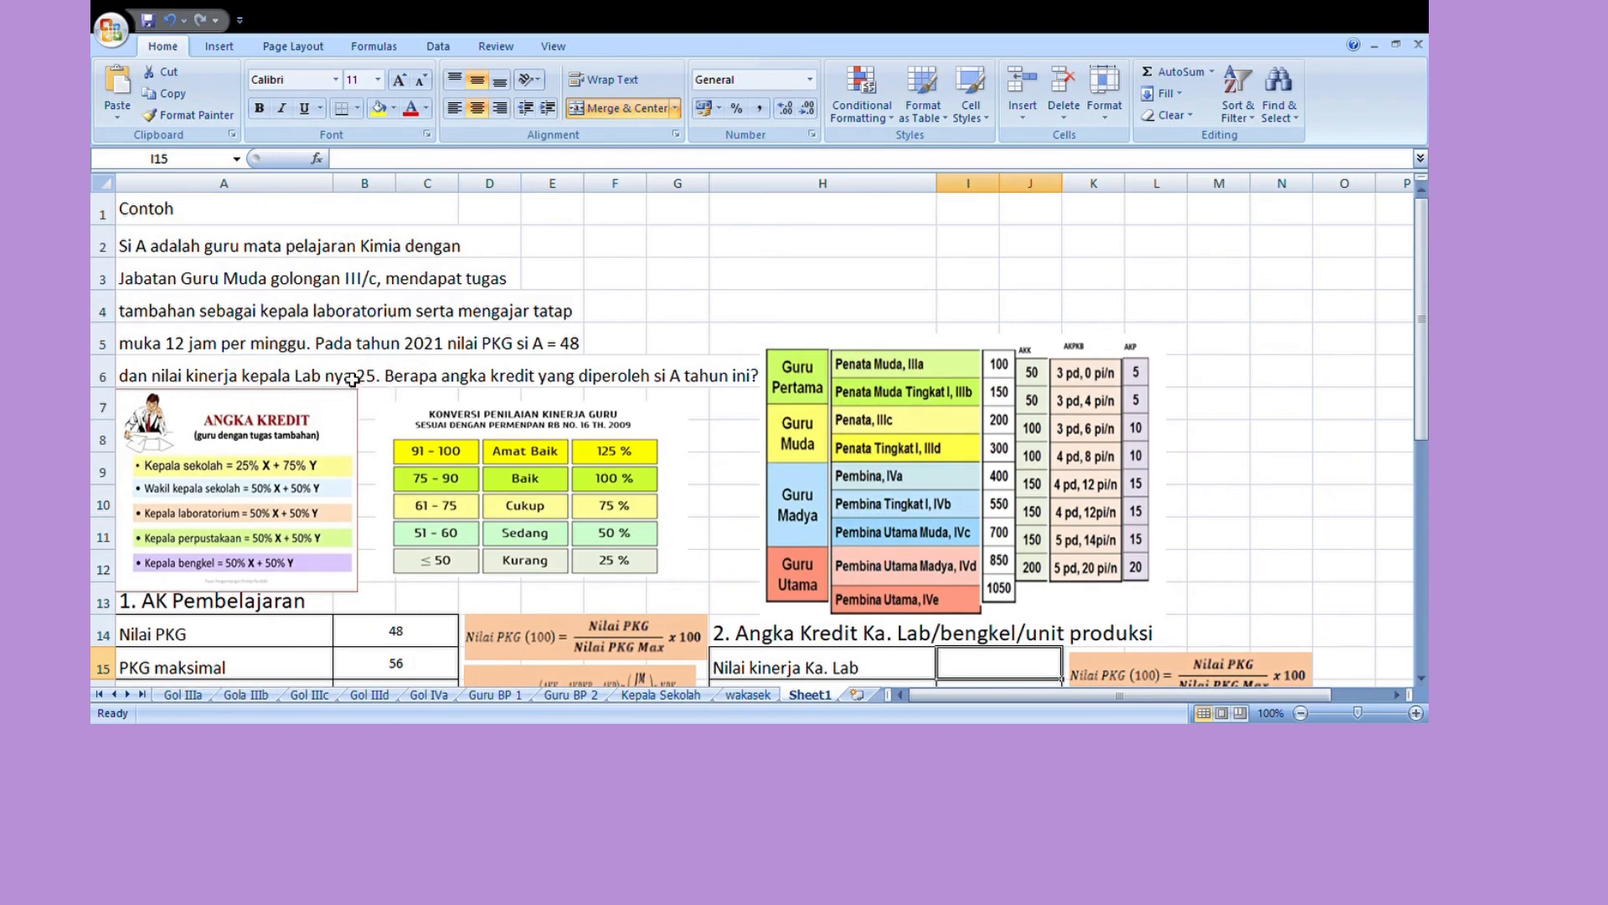
{"action": "scroll", "coordinate": [1005, 590], "scroll_direction": "down", "scroll_amount": 1}
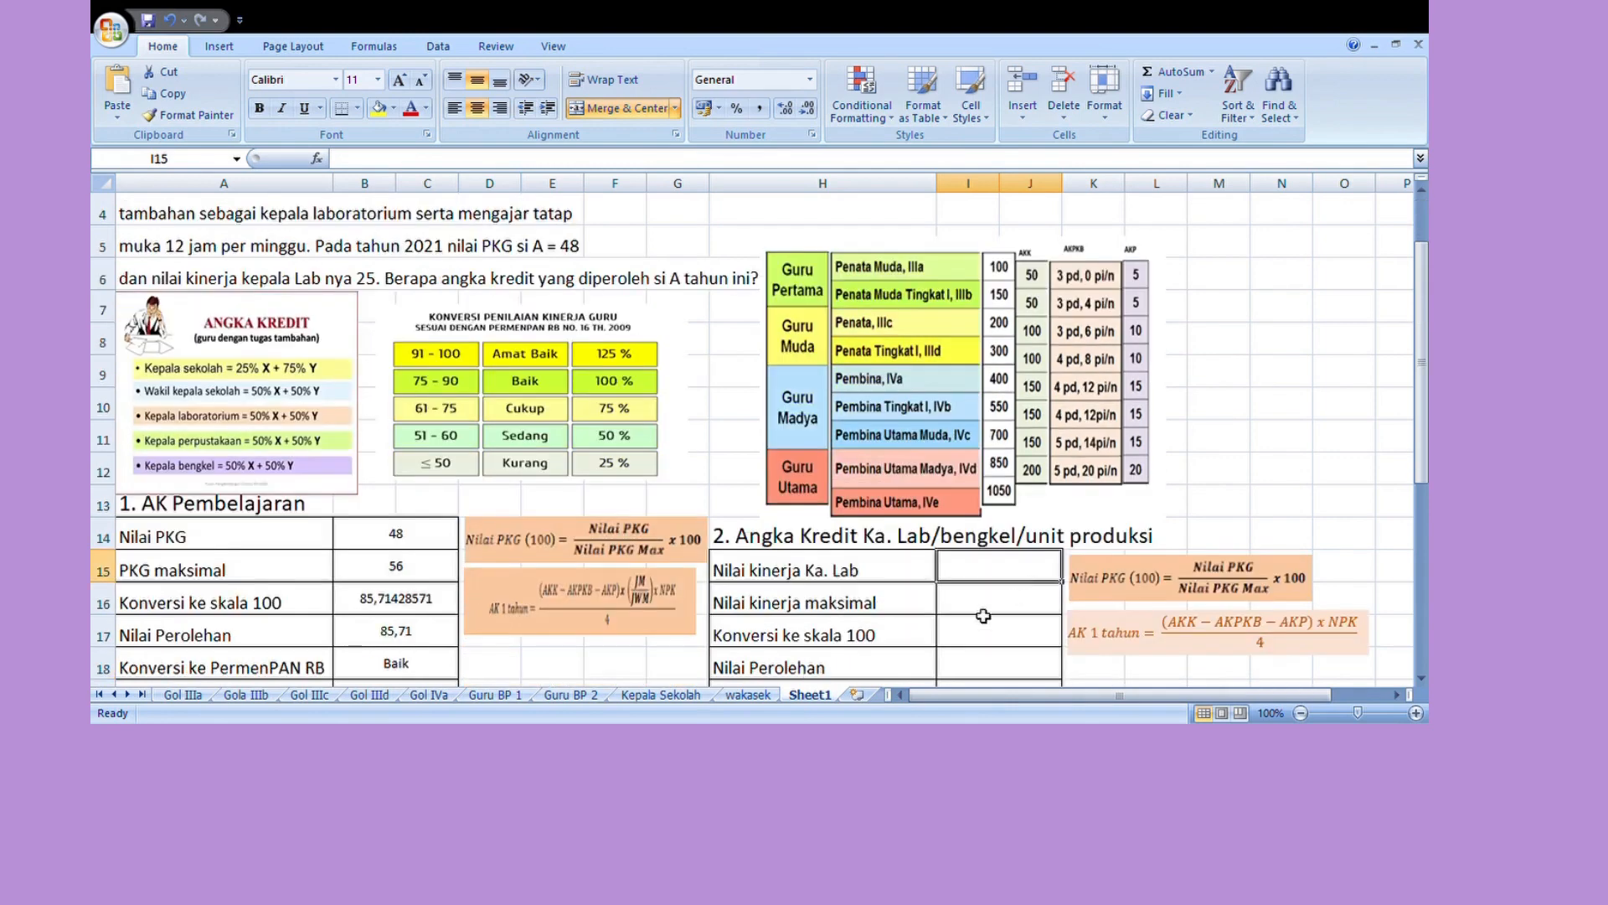
{"action": "scroll", "coordinate": [984, 616], "scroll_direction": "down", "scroll_amount": 1}
{"action": "type", "text": "25"}
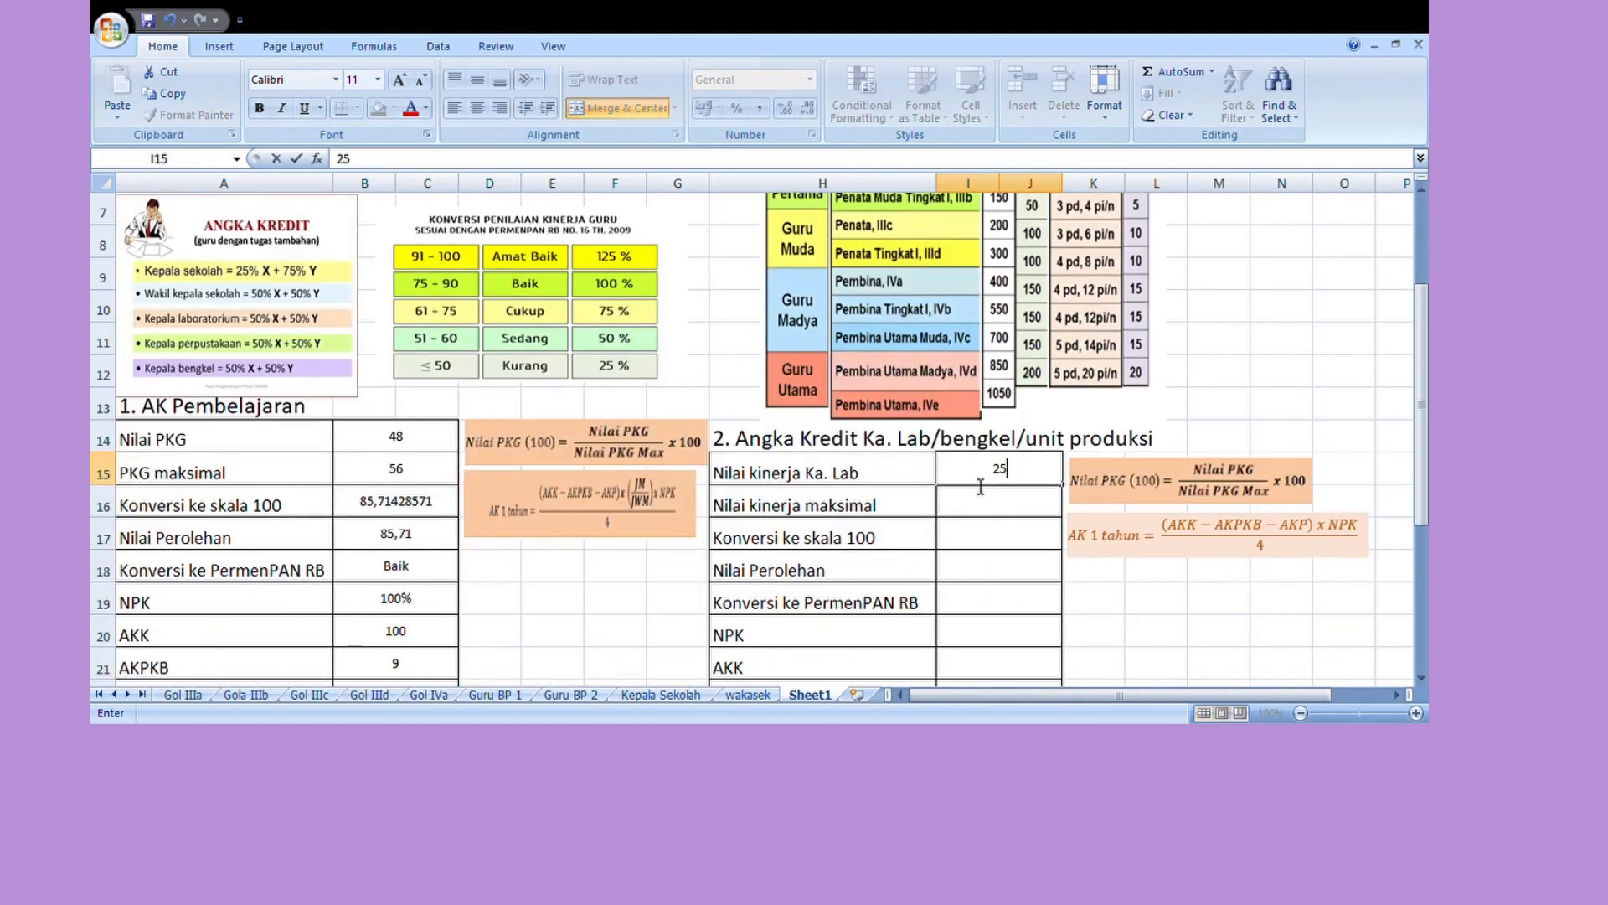
{"action": "key", "text": "Return"}
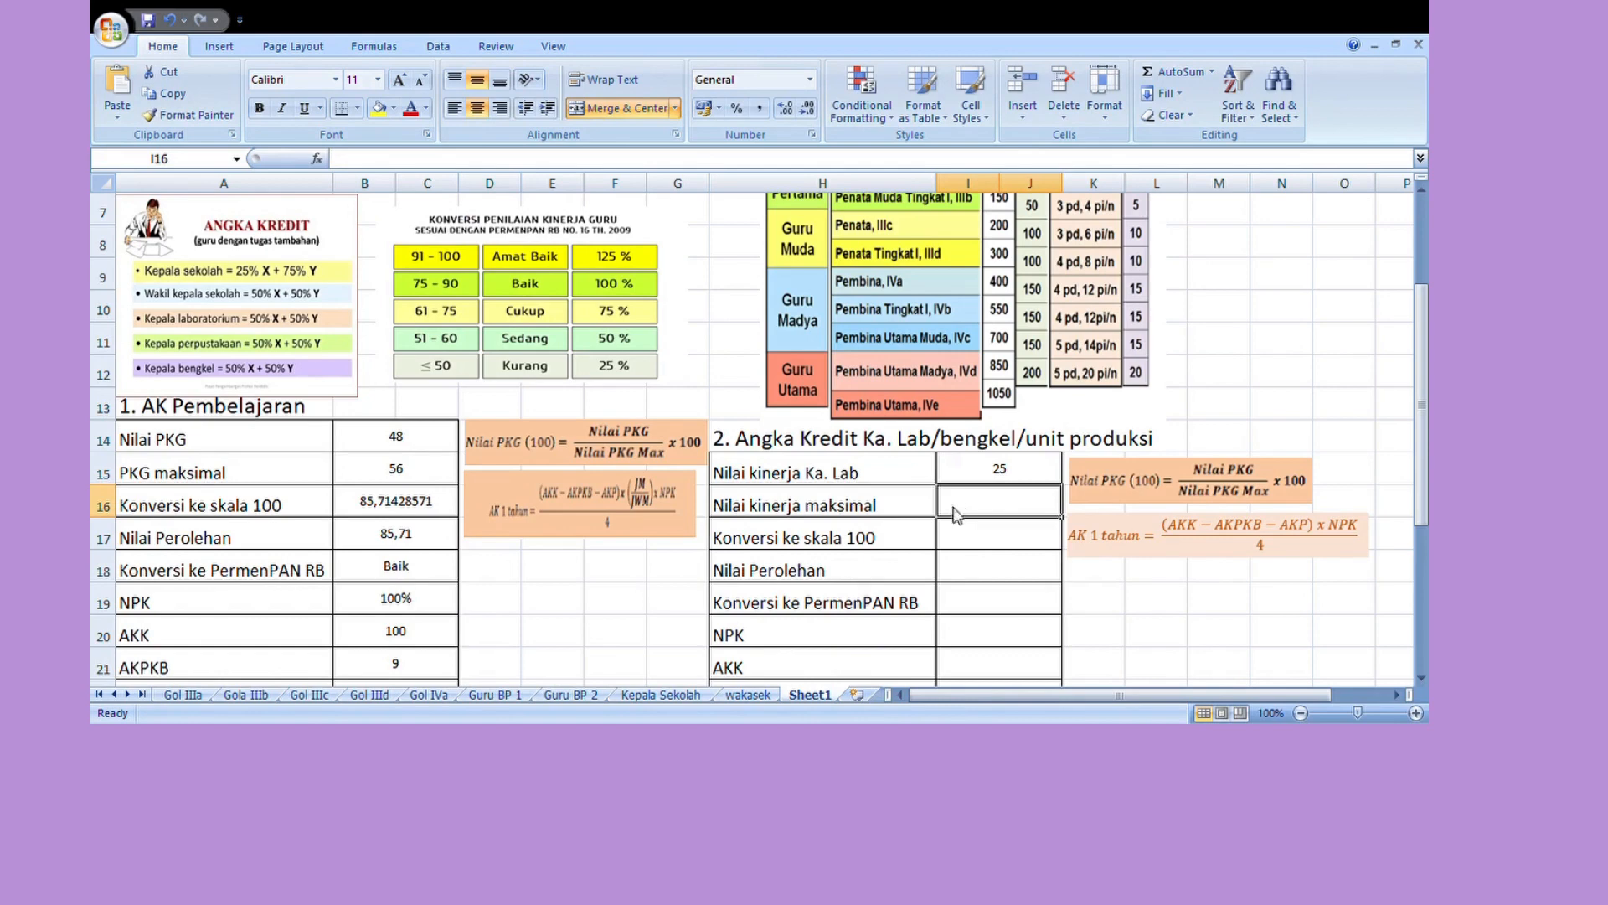
Step: Enter 28 as Nilai kinerja maksimal in I16 of the Ka. Lab table
{"action": "left_click", "coordinate": [915, 712]}
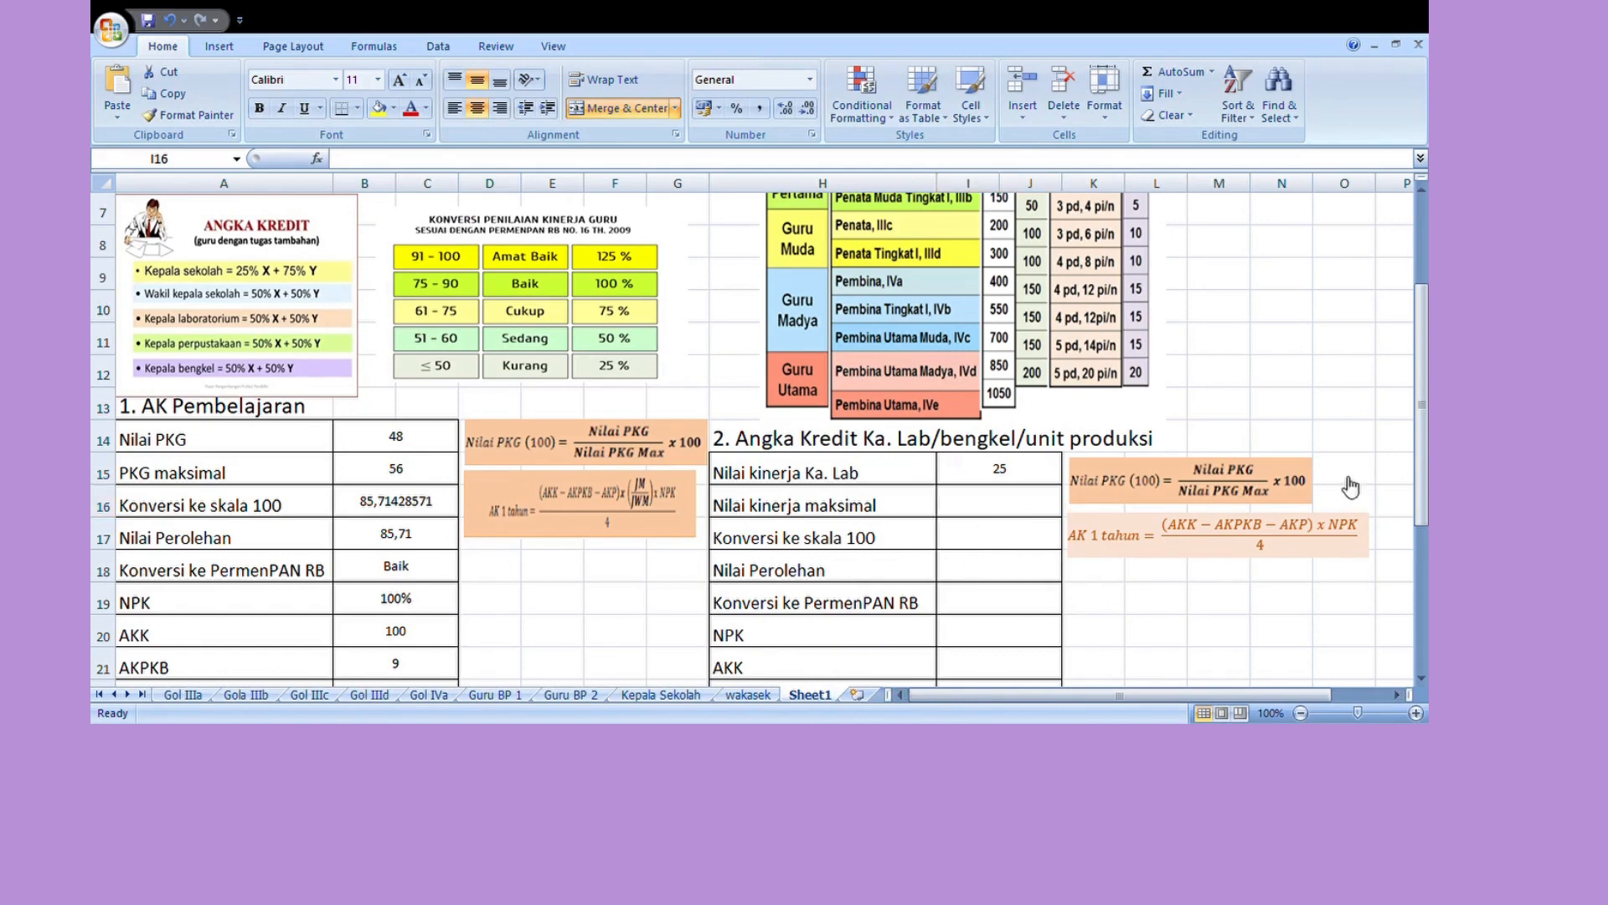
{"action": "left_click", "coordinate": [914, 719]}
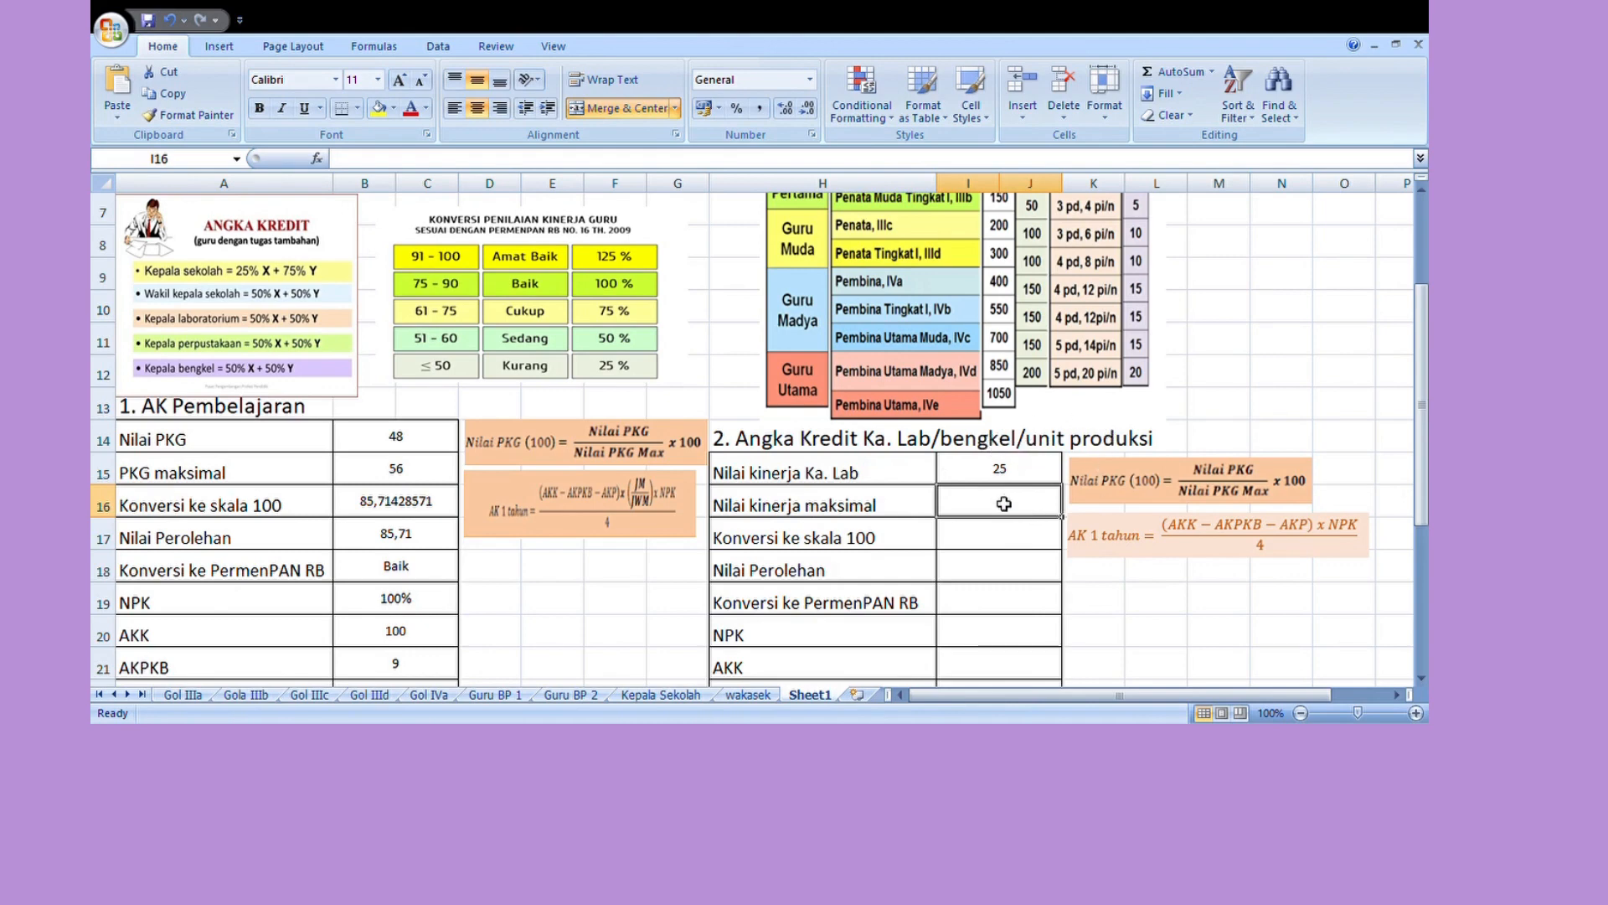
{"action": "type", "text": "28"}
{"action": "key", "text": "Return"}
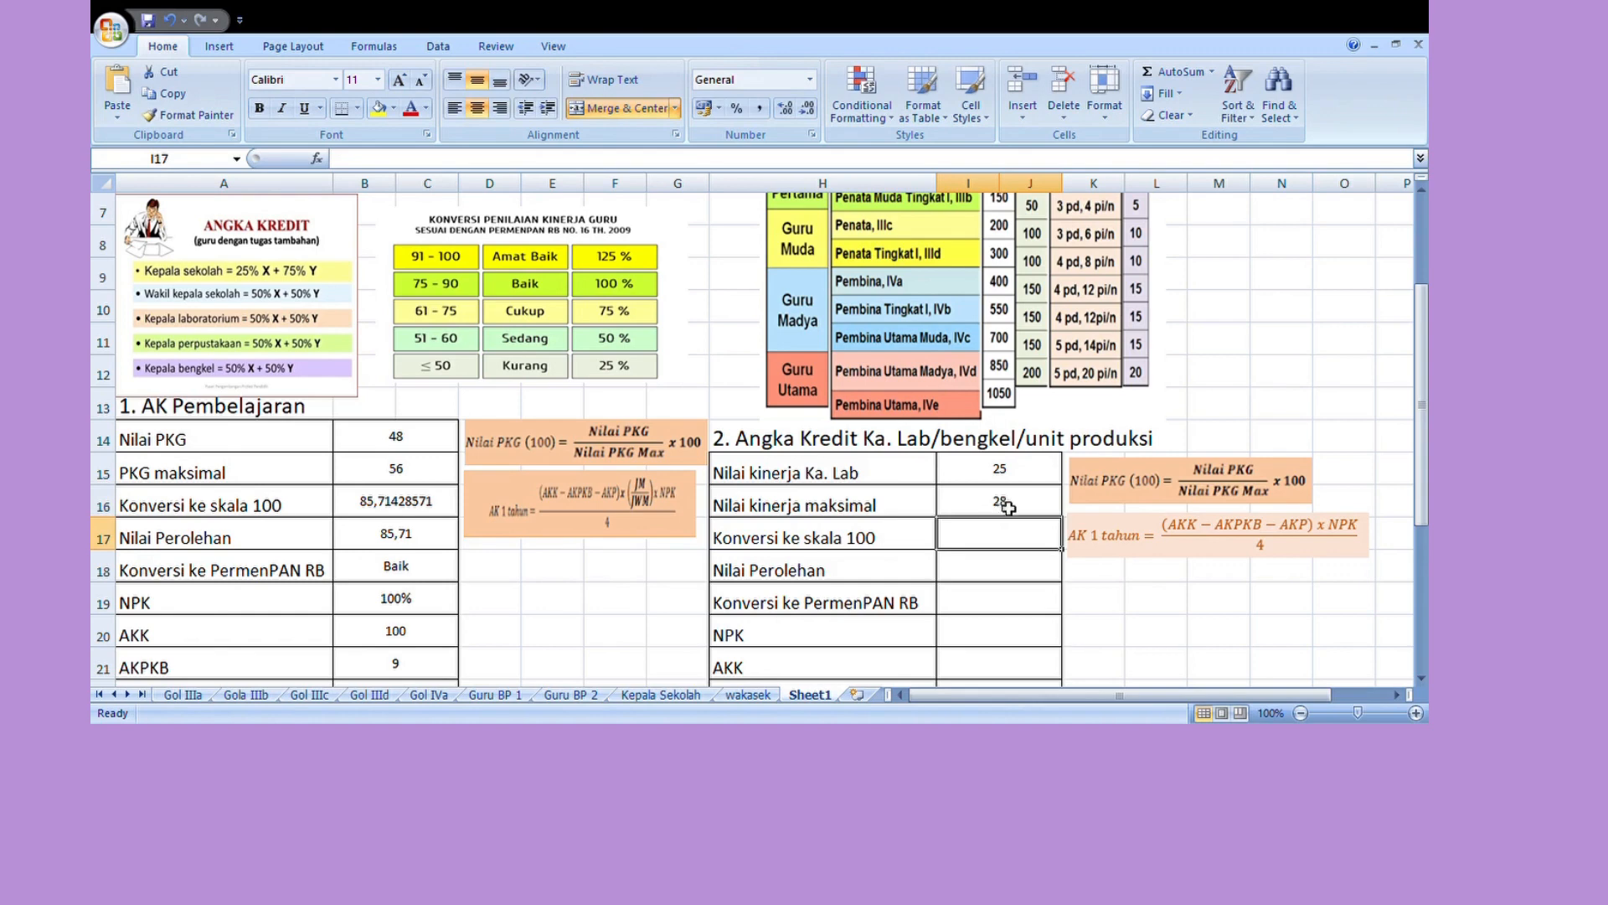
{"action": "scroll", "coordinate": [1018, 511], "scroll_direction": "down", "scroll_amount": 1}
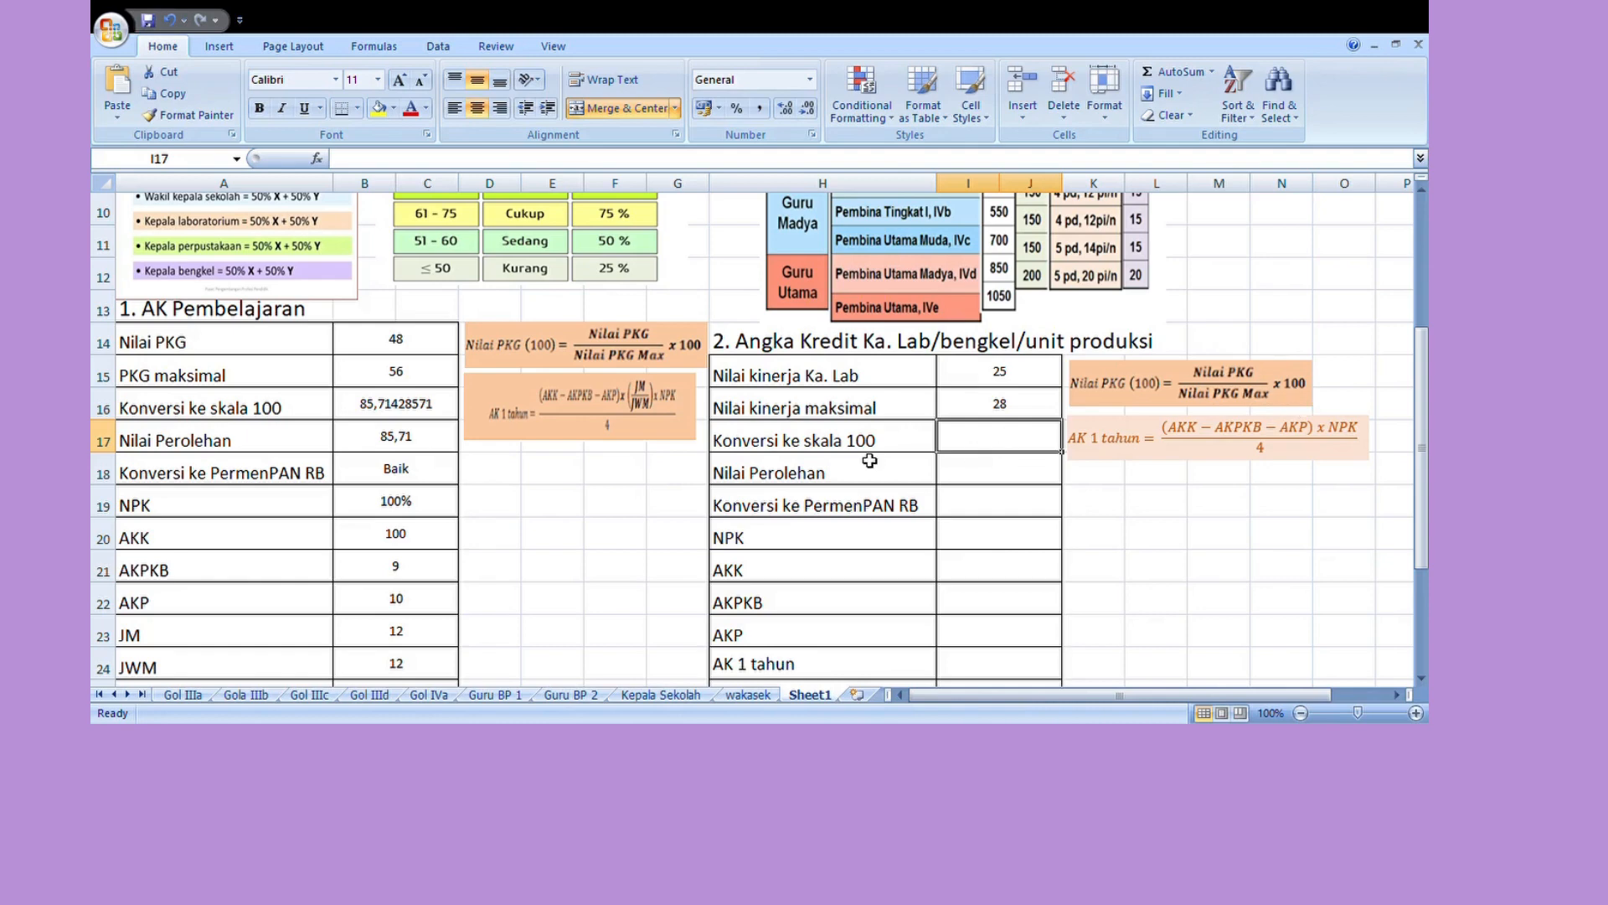
Step: Calculate Konversi ke skala 100 in I17 with =(25/28)*100 and enter 89,28 as Nilai Perolehan in I18
{"action": "type", "text": "="}
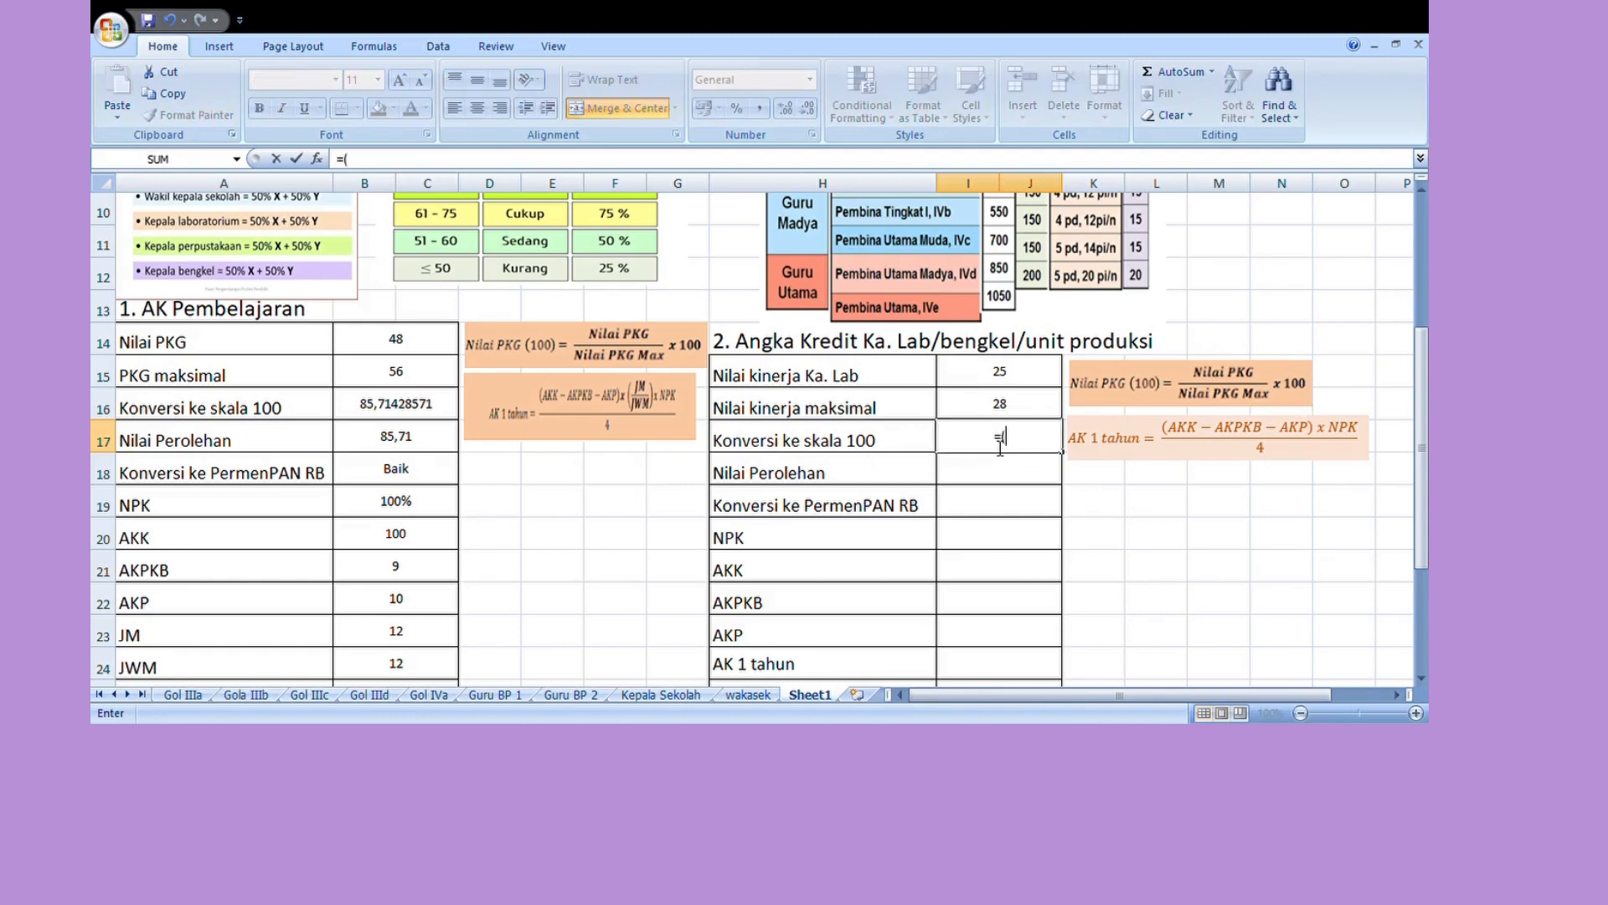
{"action": "type", "text": "(25/28)*100"}
{"action": "key", "text": "Return"}
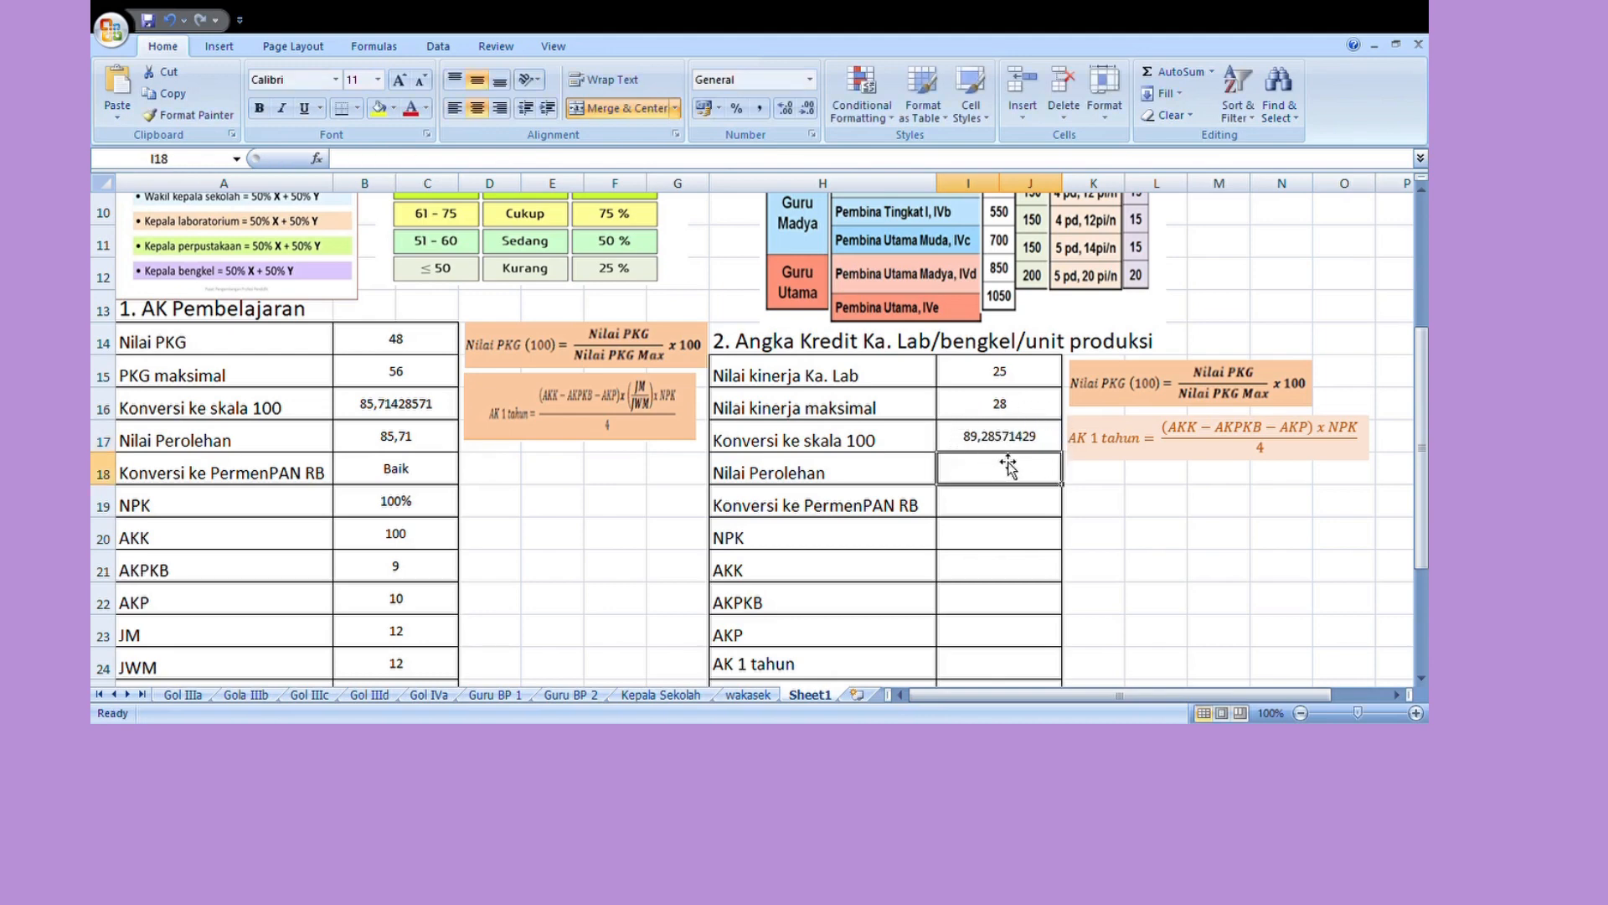
{"action": "type", "text": "8"}
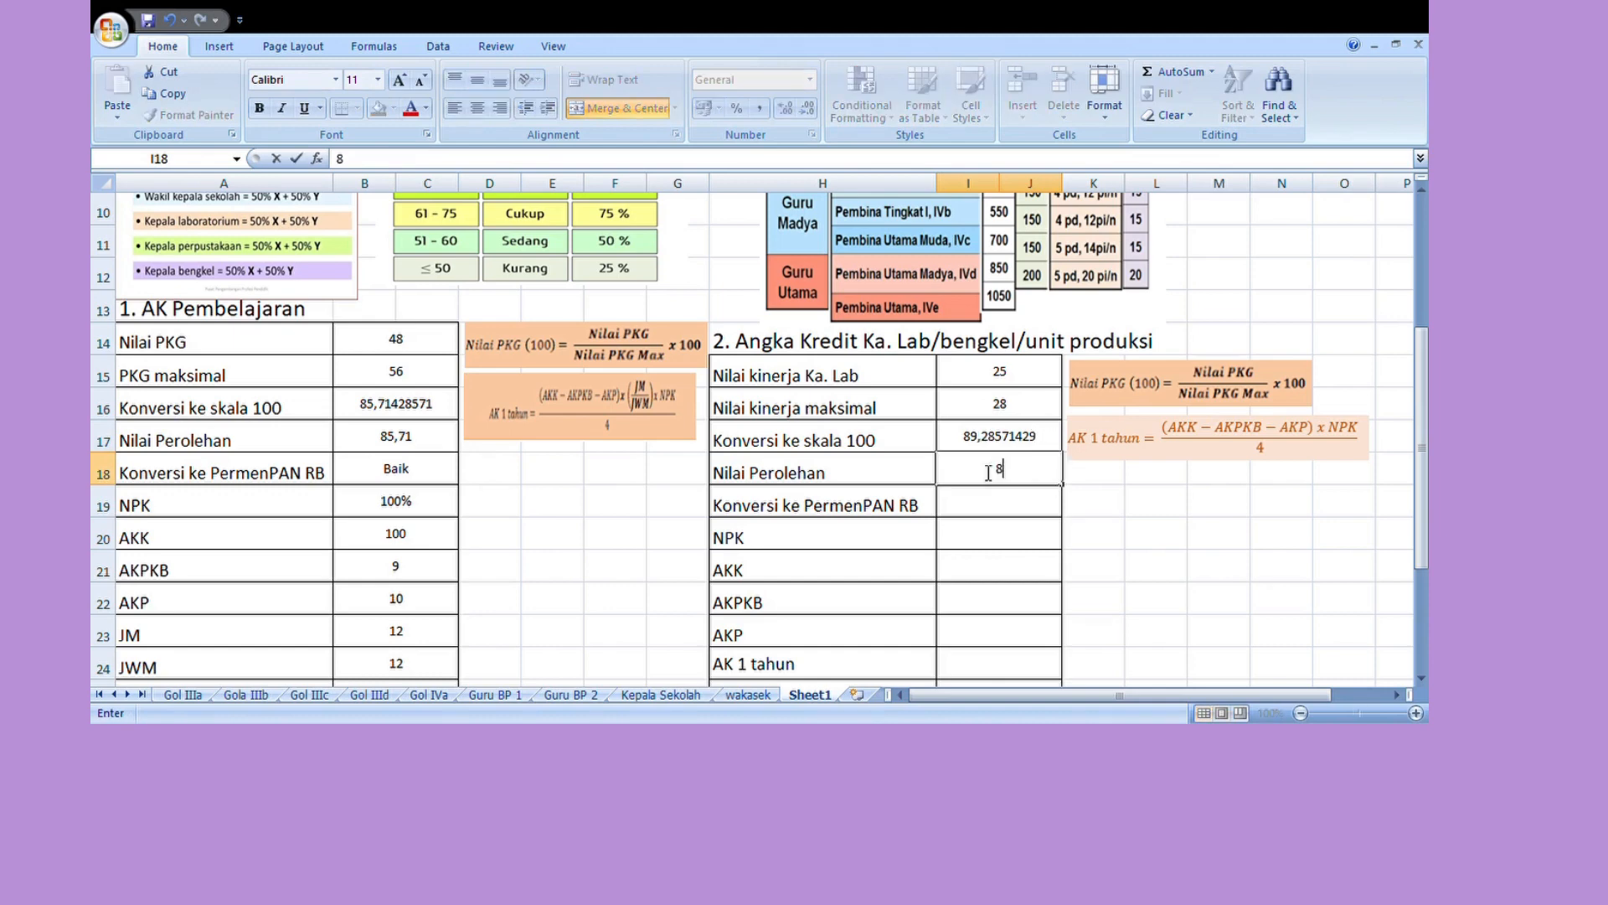
{"action": "type", "text": "9,28"}
{"action": "key", "text": "Return"}
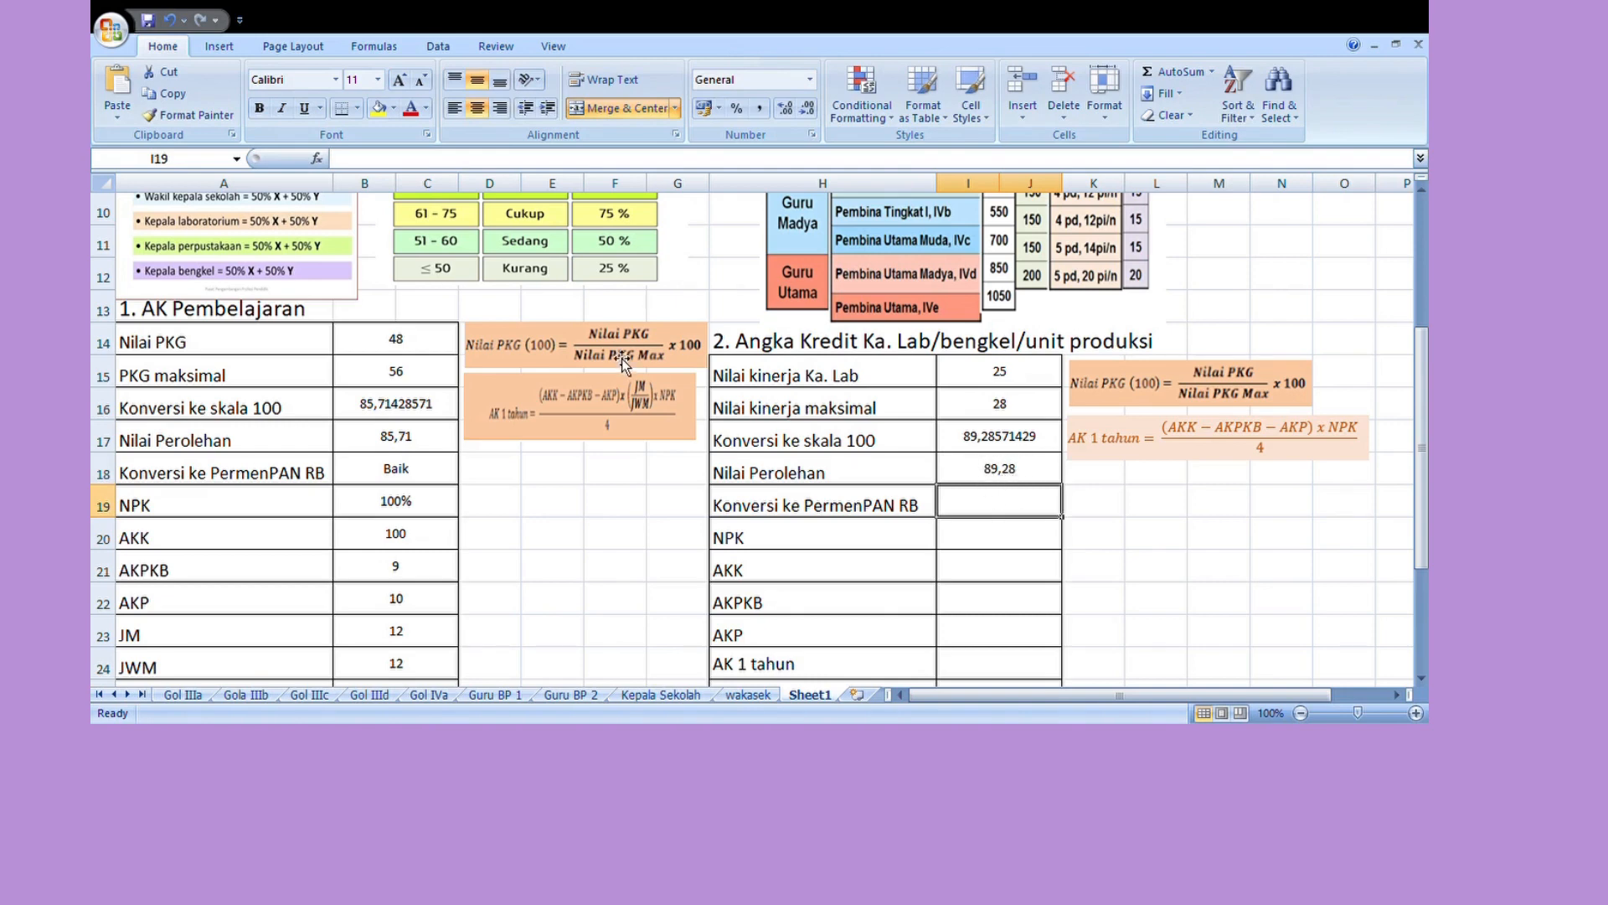
Step: Enter the PermenPAN RB rating Baik in I19 and its NPK of 100% in I20 of the Ka. Lab table
{"action": "scroll", "coordinate": [621, 359], "scroll_direction": "up", "scroll_amount": 1}
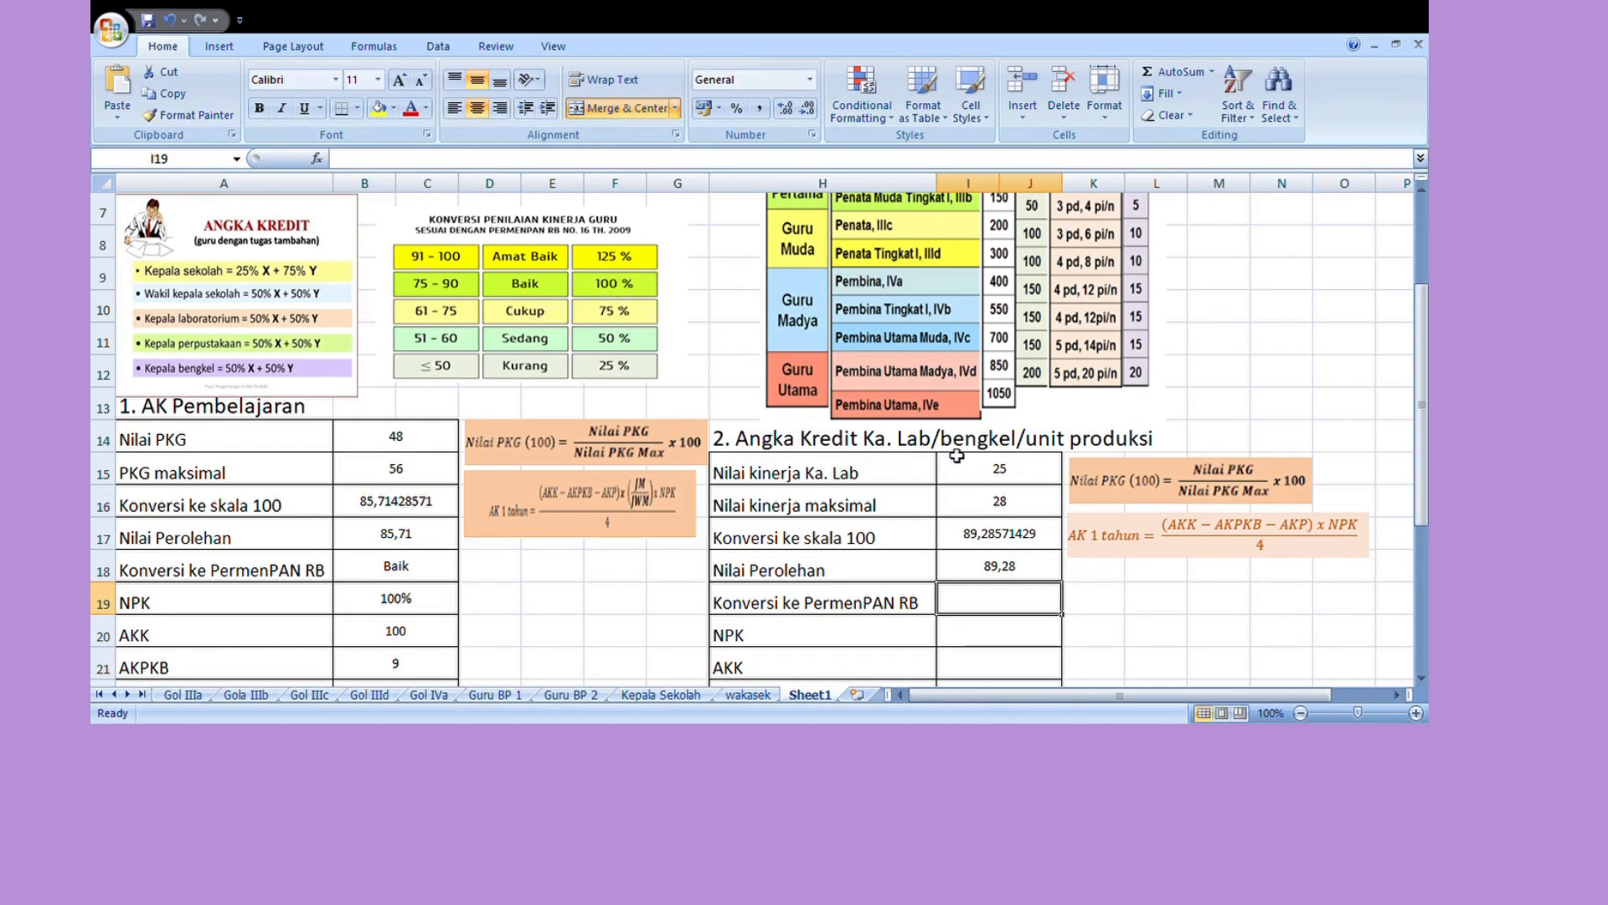
{"action": "scroll", "coordinate": [964, 461], "scroll_direction": "down", "scroll_amount": 1}
{"action": "type", "text": "Baik"}
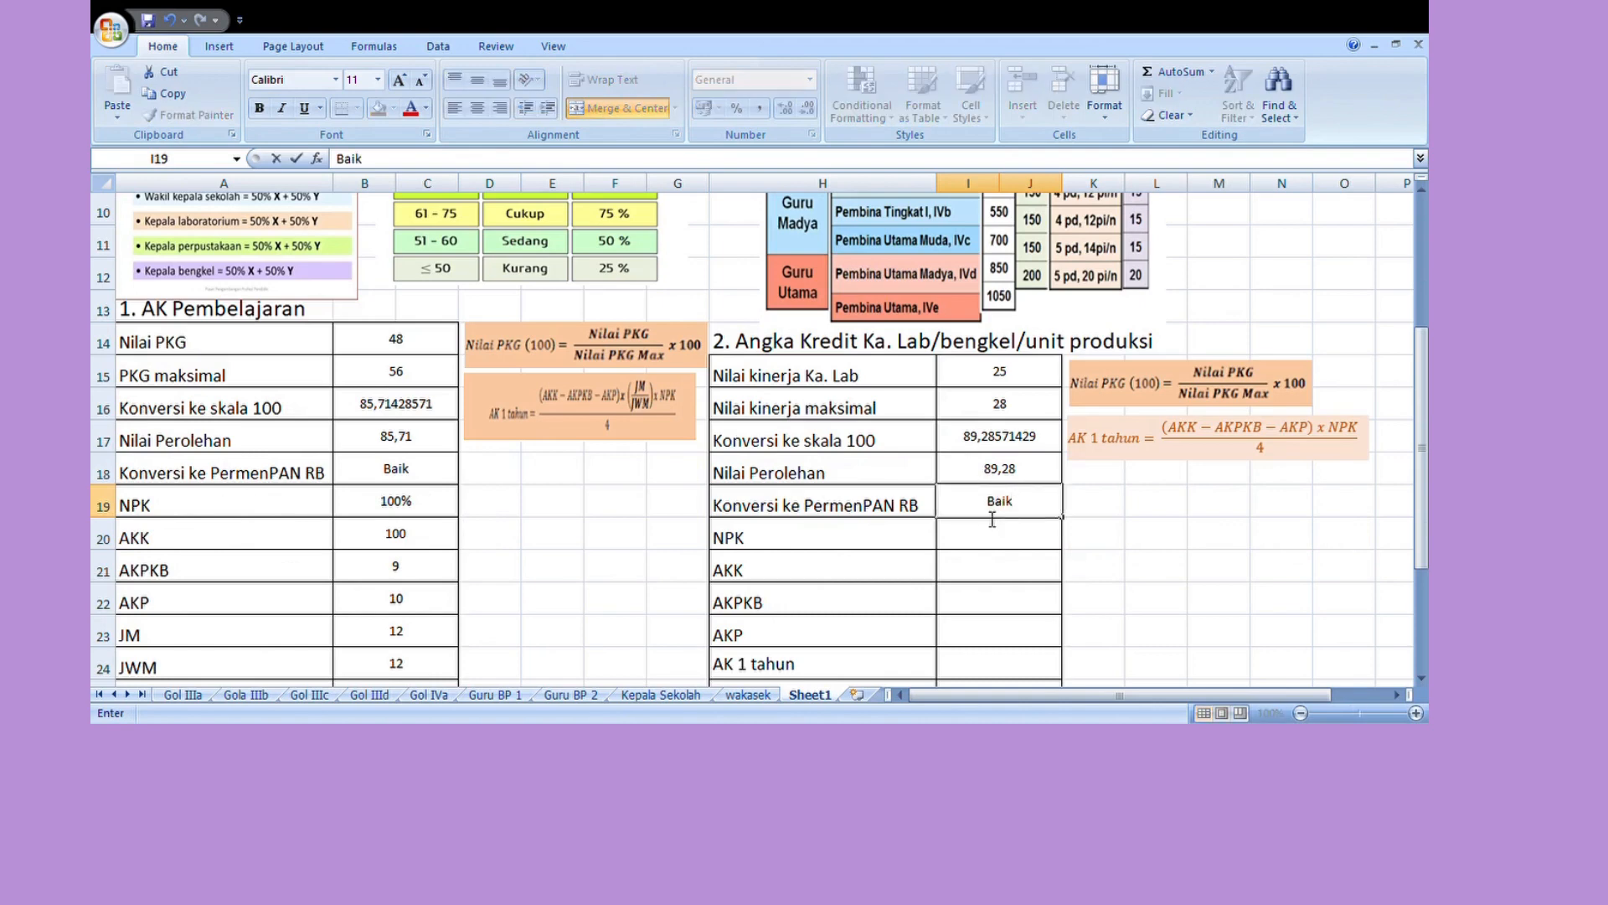
{"action": "key", "text": "Return"}
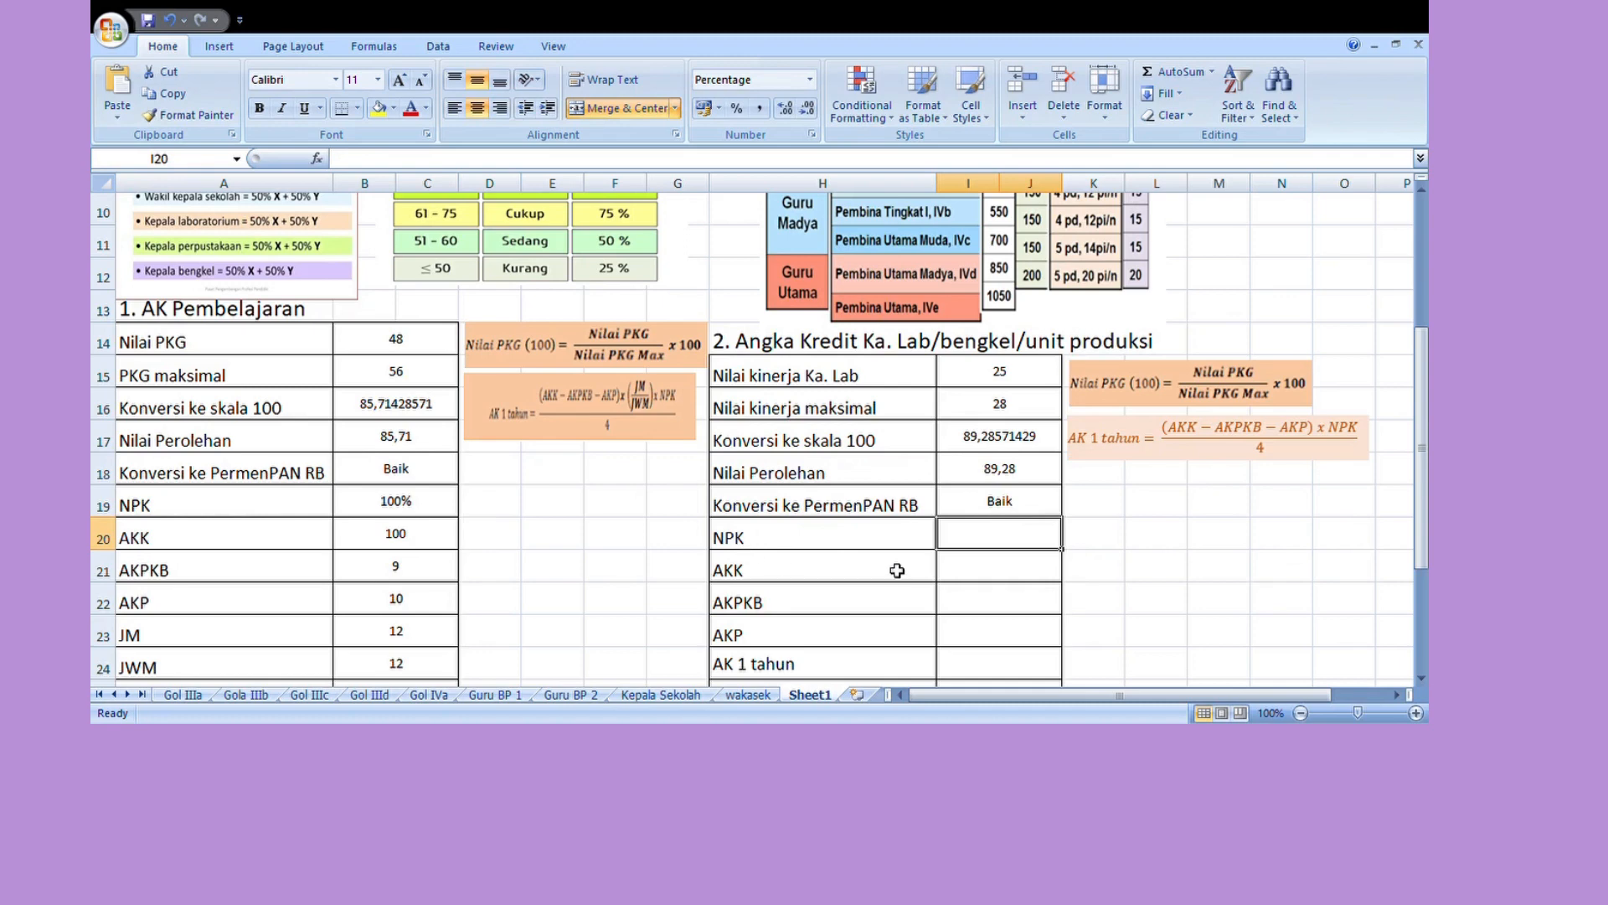
{"action": "type", "text": "10%"}
{"action": "type", "text": "00"}
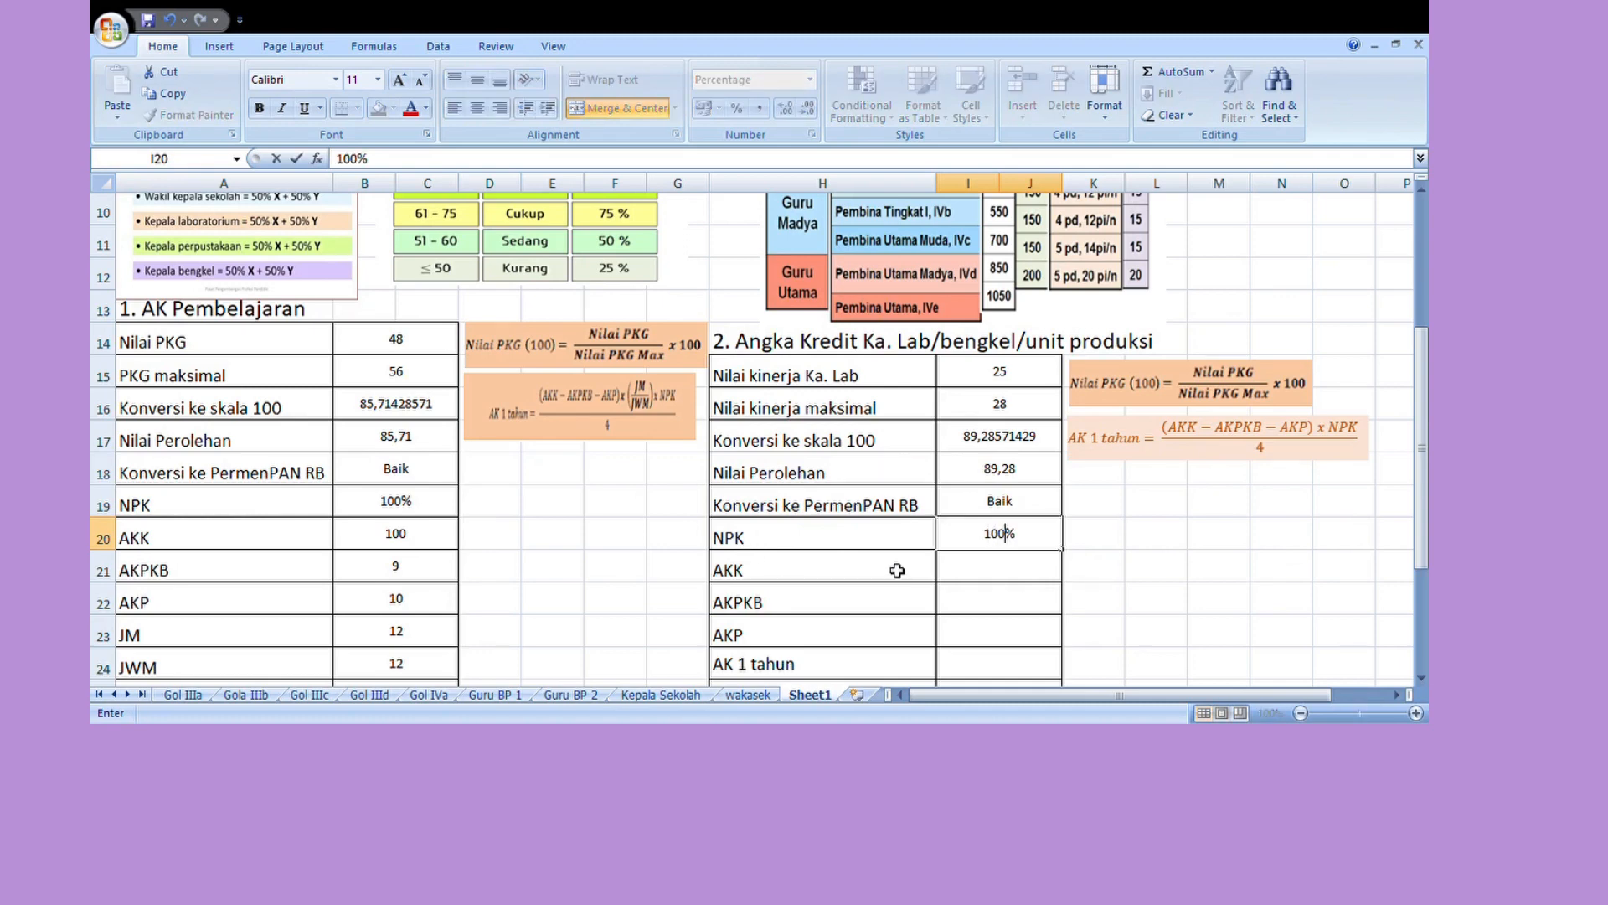
{"action": "key", "text": "Return"}
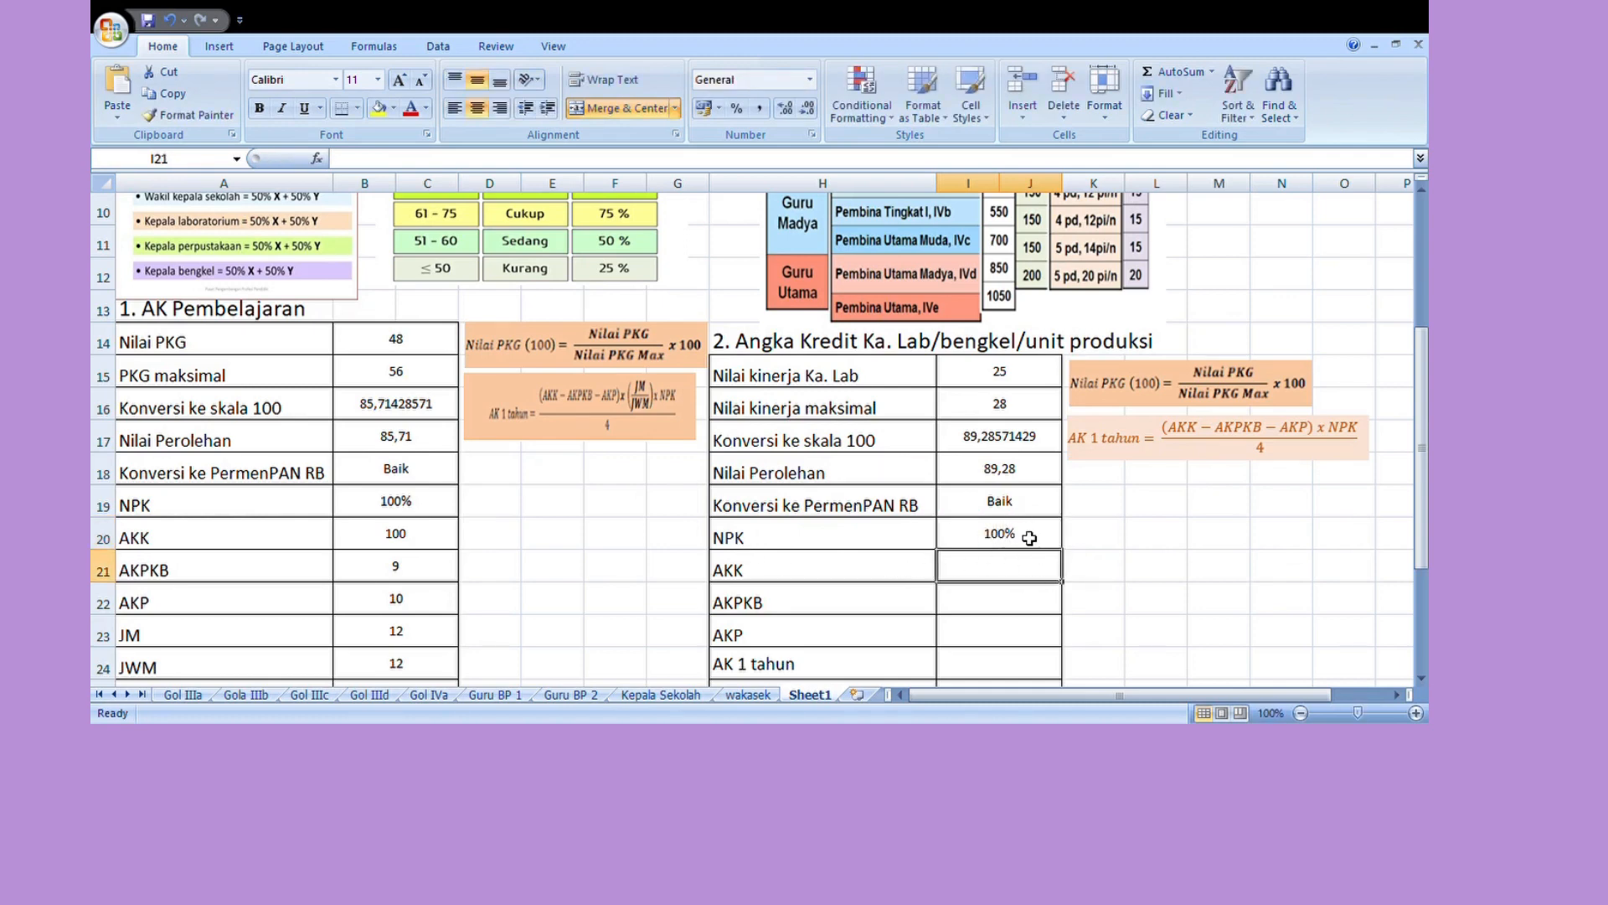
Step: Fill in the III/c values from the reference table for Ka. Lab: AKK 100 in I21, AKPKB 9 in I22 and AKP 10 in I23
{"action": "scroll", "coordinate": [872, 567], "scroll_direction": "down", "scroll_amount": 1}
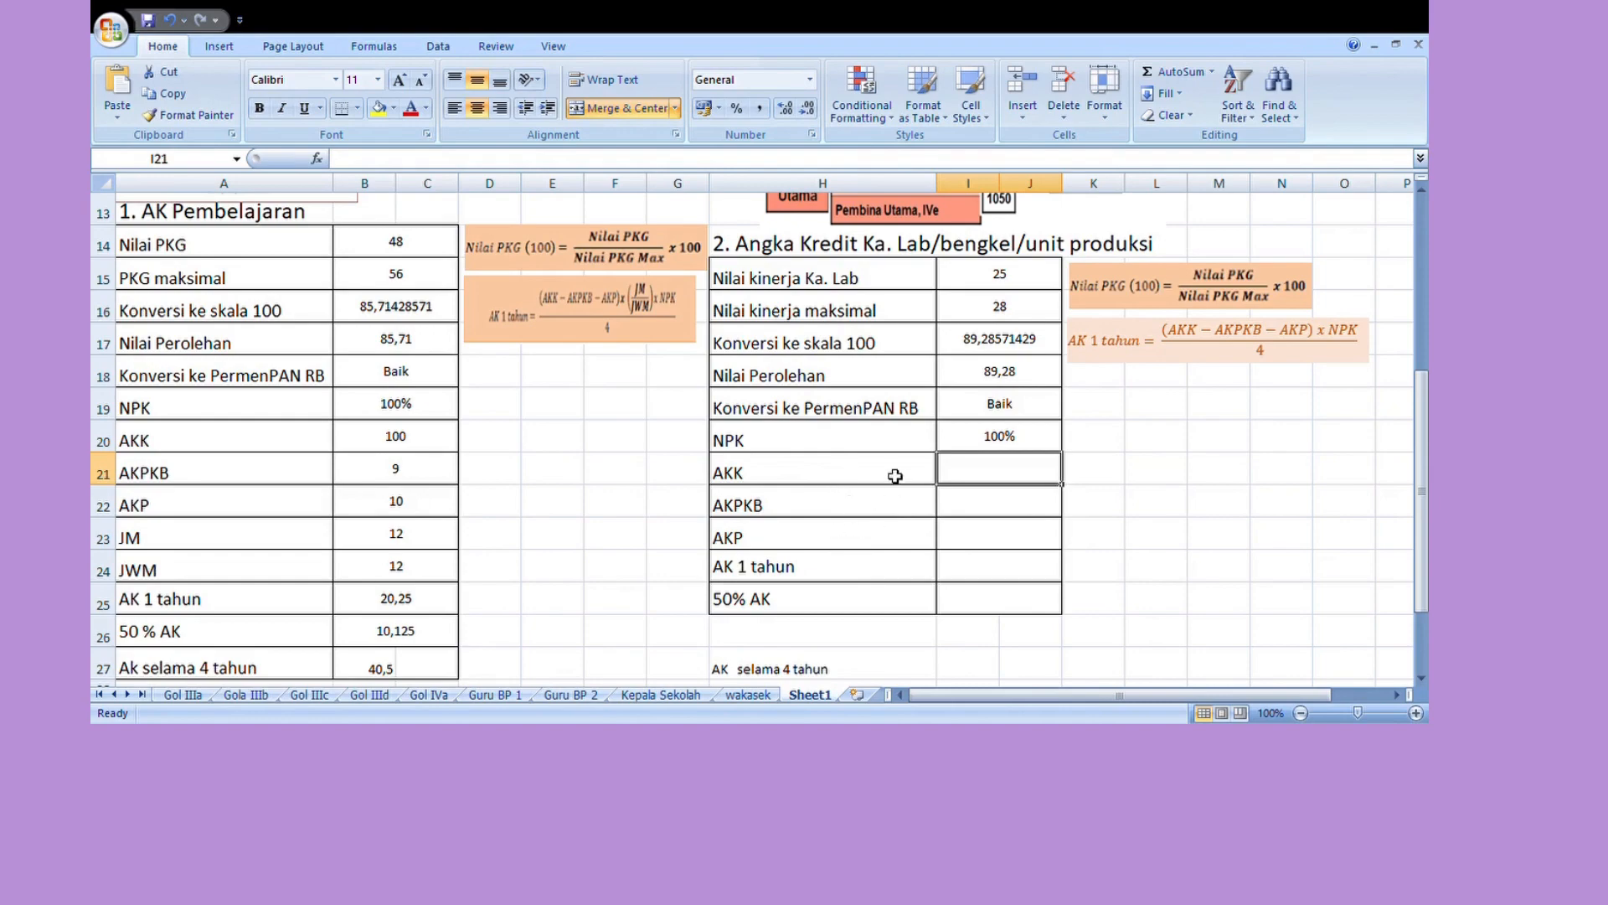
{"action": "scroll", "coordinate": [905, 510], "scroll_direction": "up", "scroll_amount": 3}
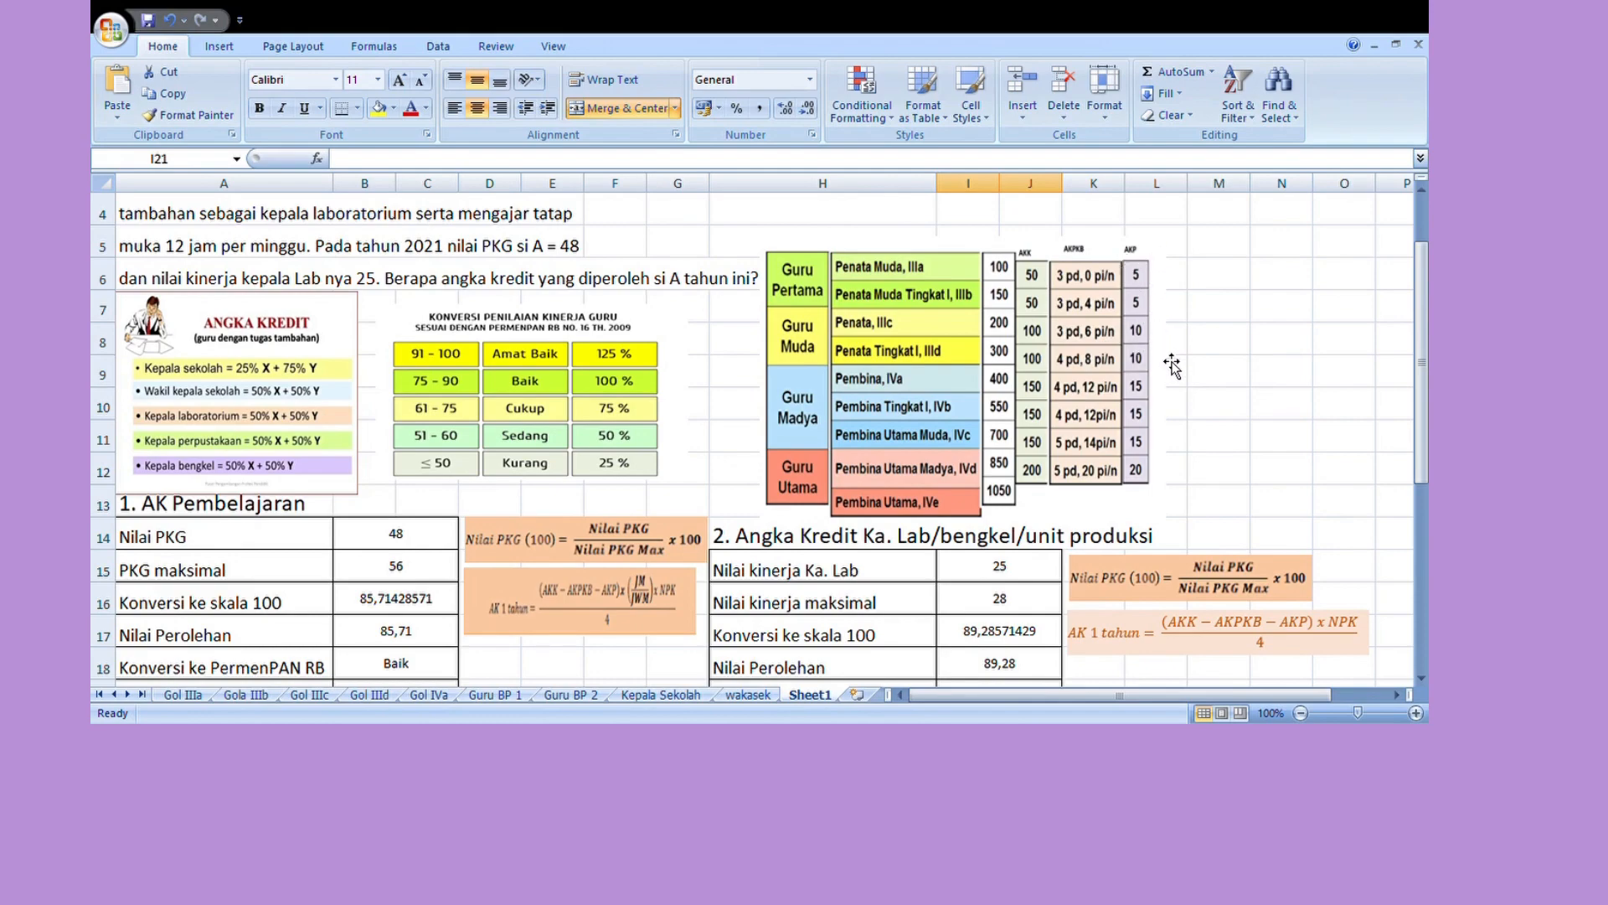
{"action": "scroll", "coordinate": [1168, 385], "scroll_direction": "down", "scroll_amount": 2}
{"action": "scroll", "coordinate": [1009, 552], "scroll_direction": "down", "scroll_amount": 1}
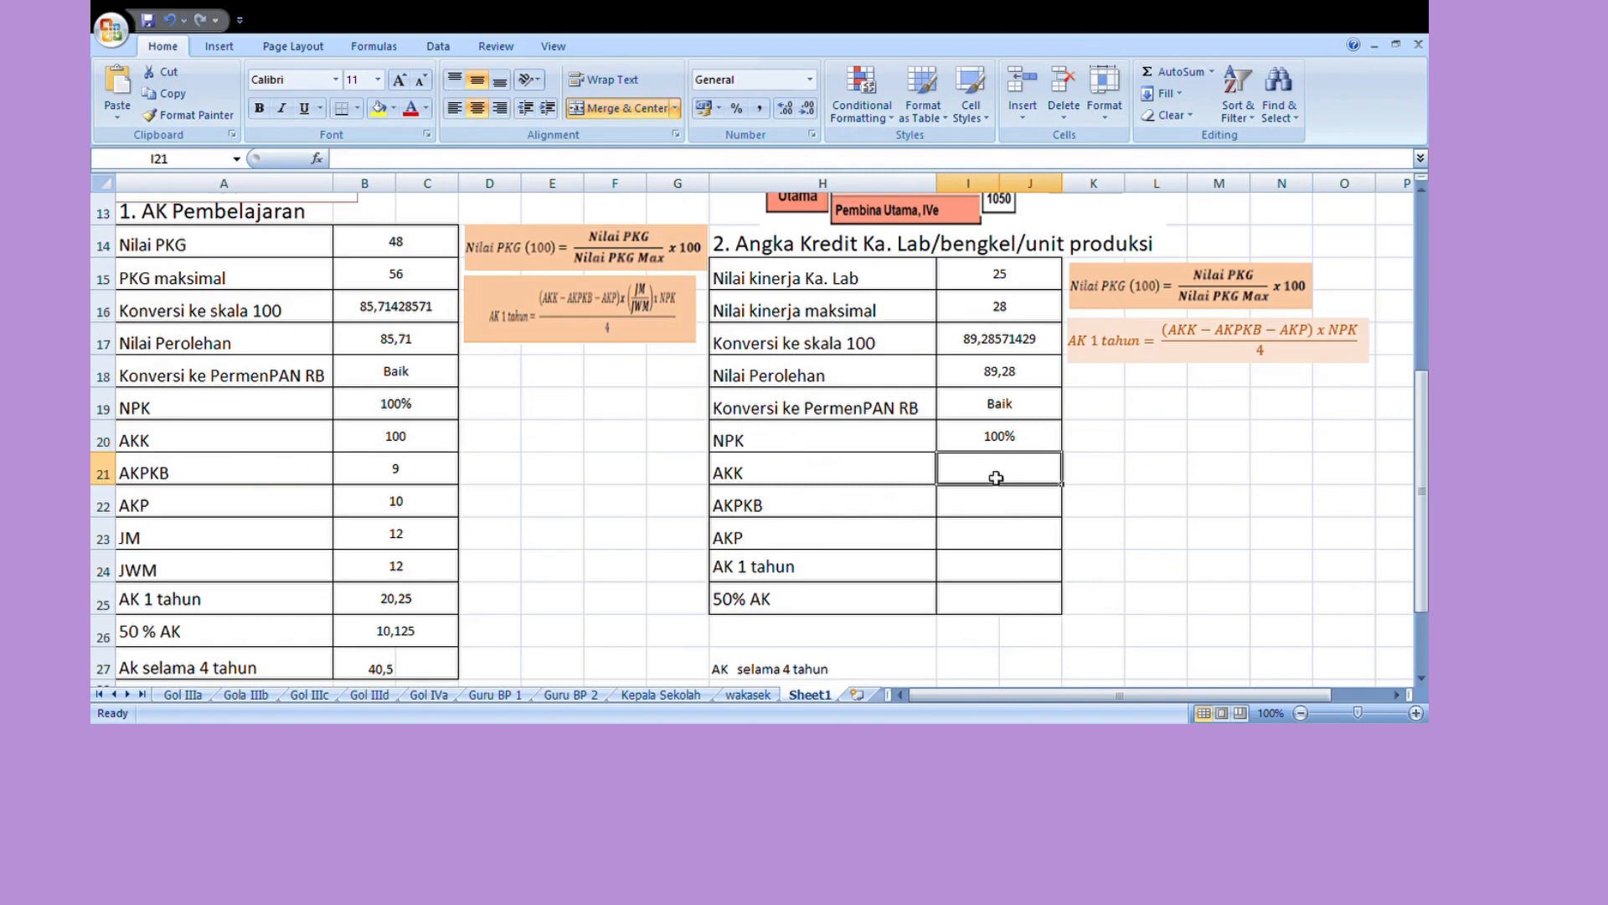
{"action": "type", "text": "100"}
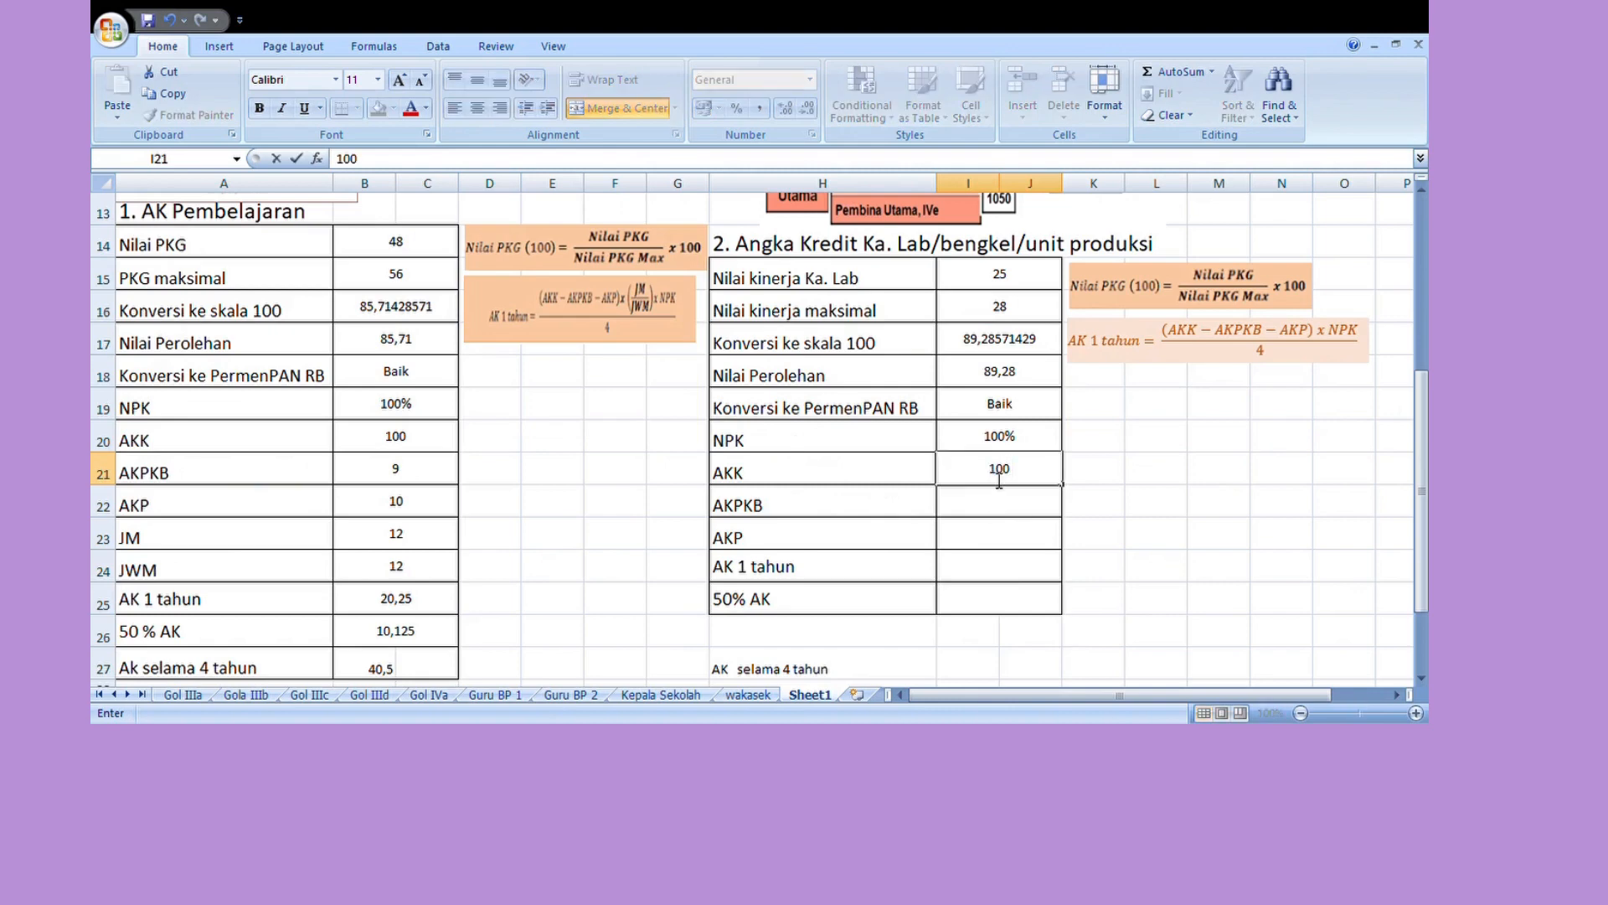
{"action": "key", "text": "Return"}
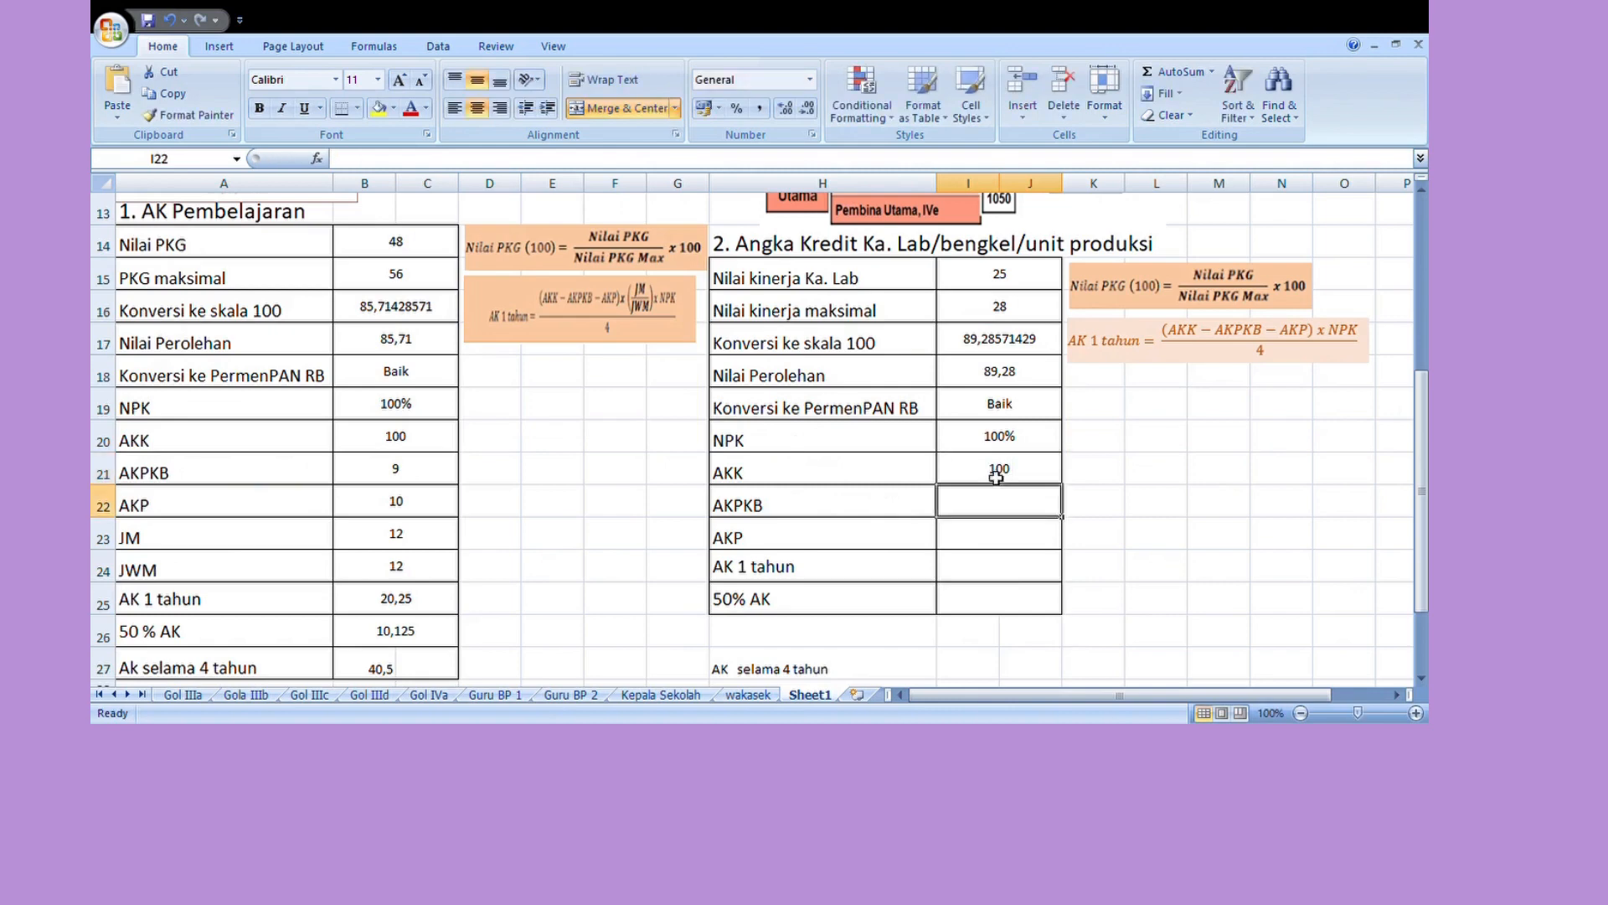
{"action": "type", "text": "9"}
{"action": "key", "text": "Return"}
{"action": "type", "text": "1"}
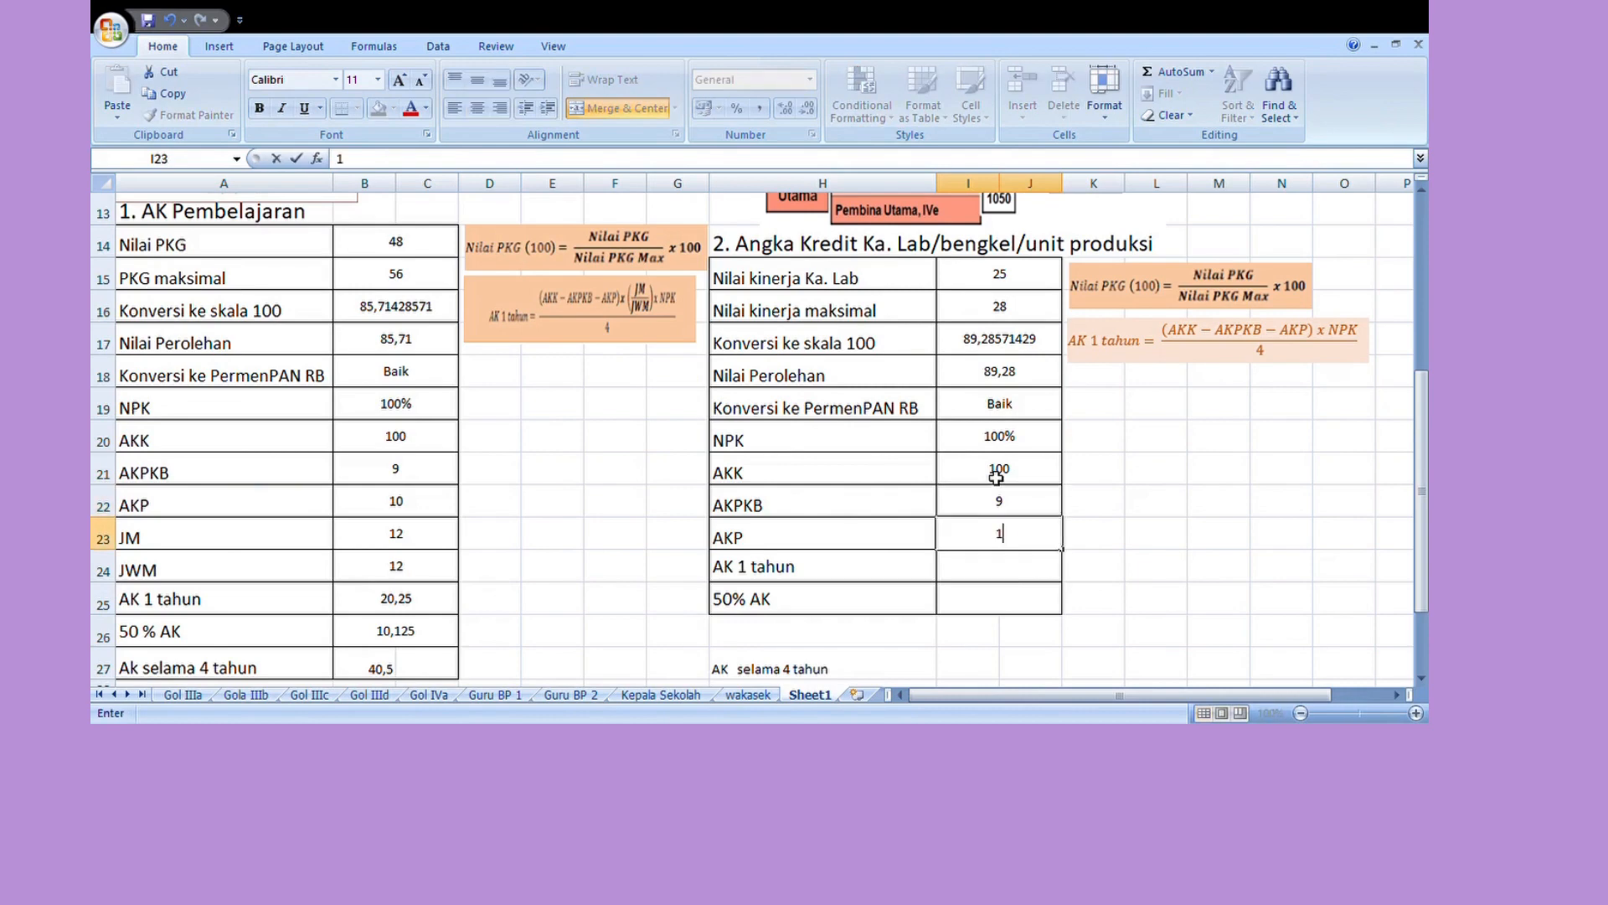
{"action": "type", "text": "0"}
{"action": "key", "text": "Return"}
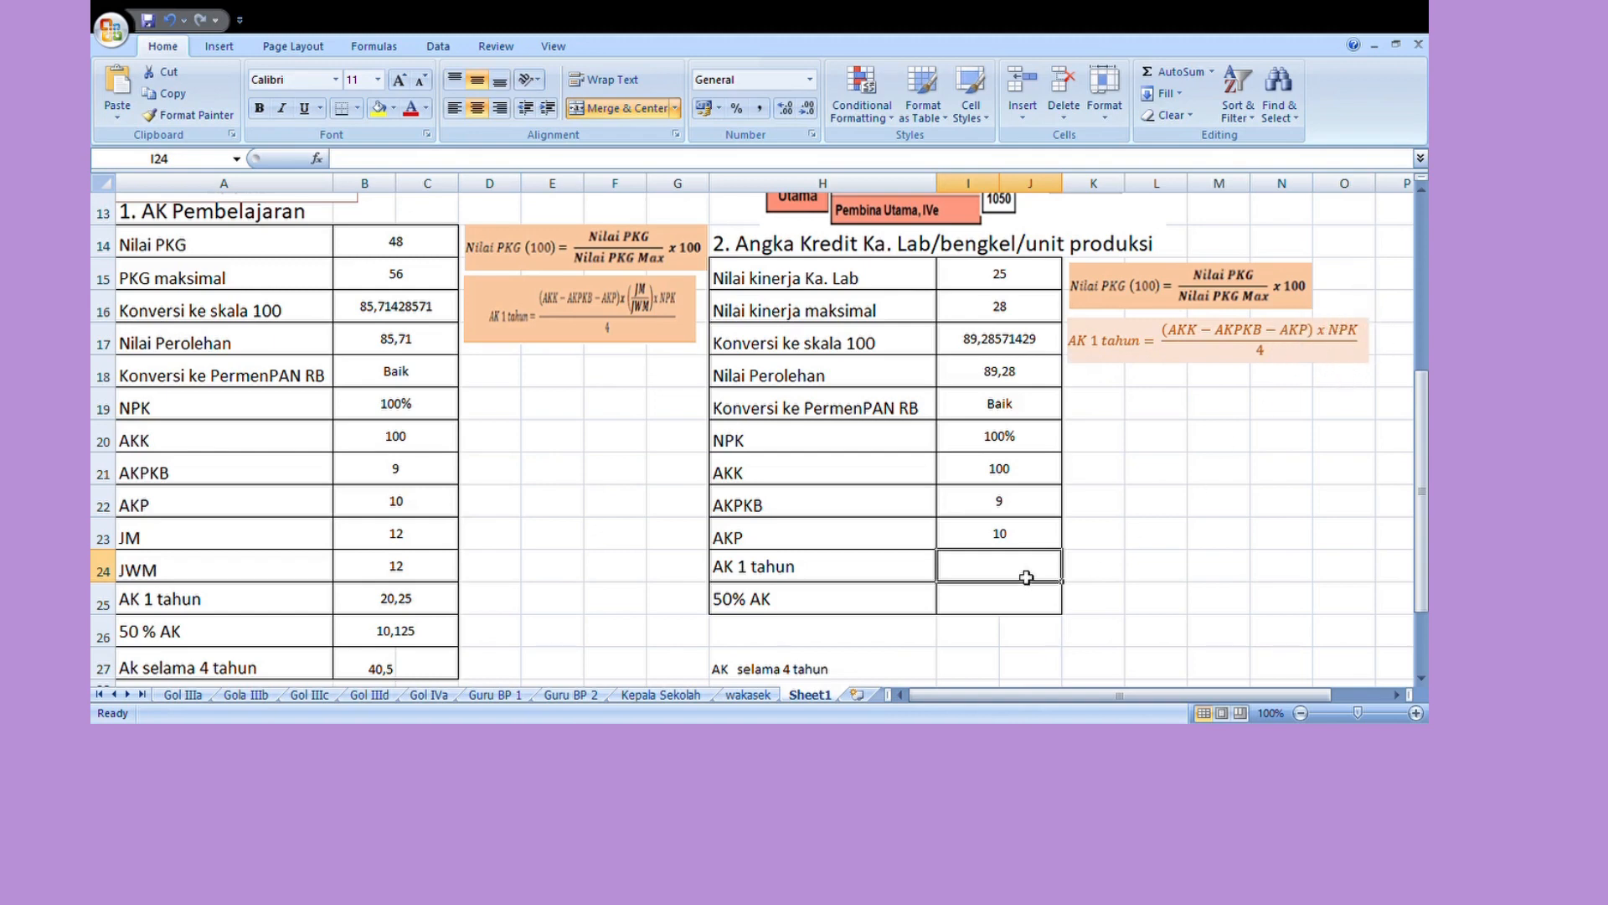
Step: Calculate the Ka. Lab AK 1 tahun in I24 with the formula =((100-9-10)*(100%))/4
{"action": "type", "text": "=("}
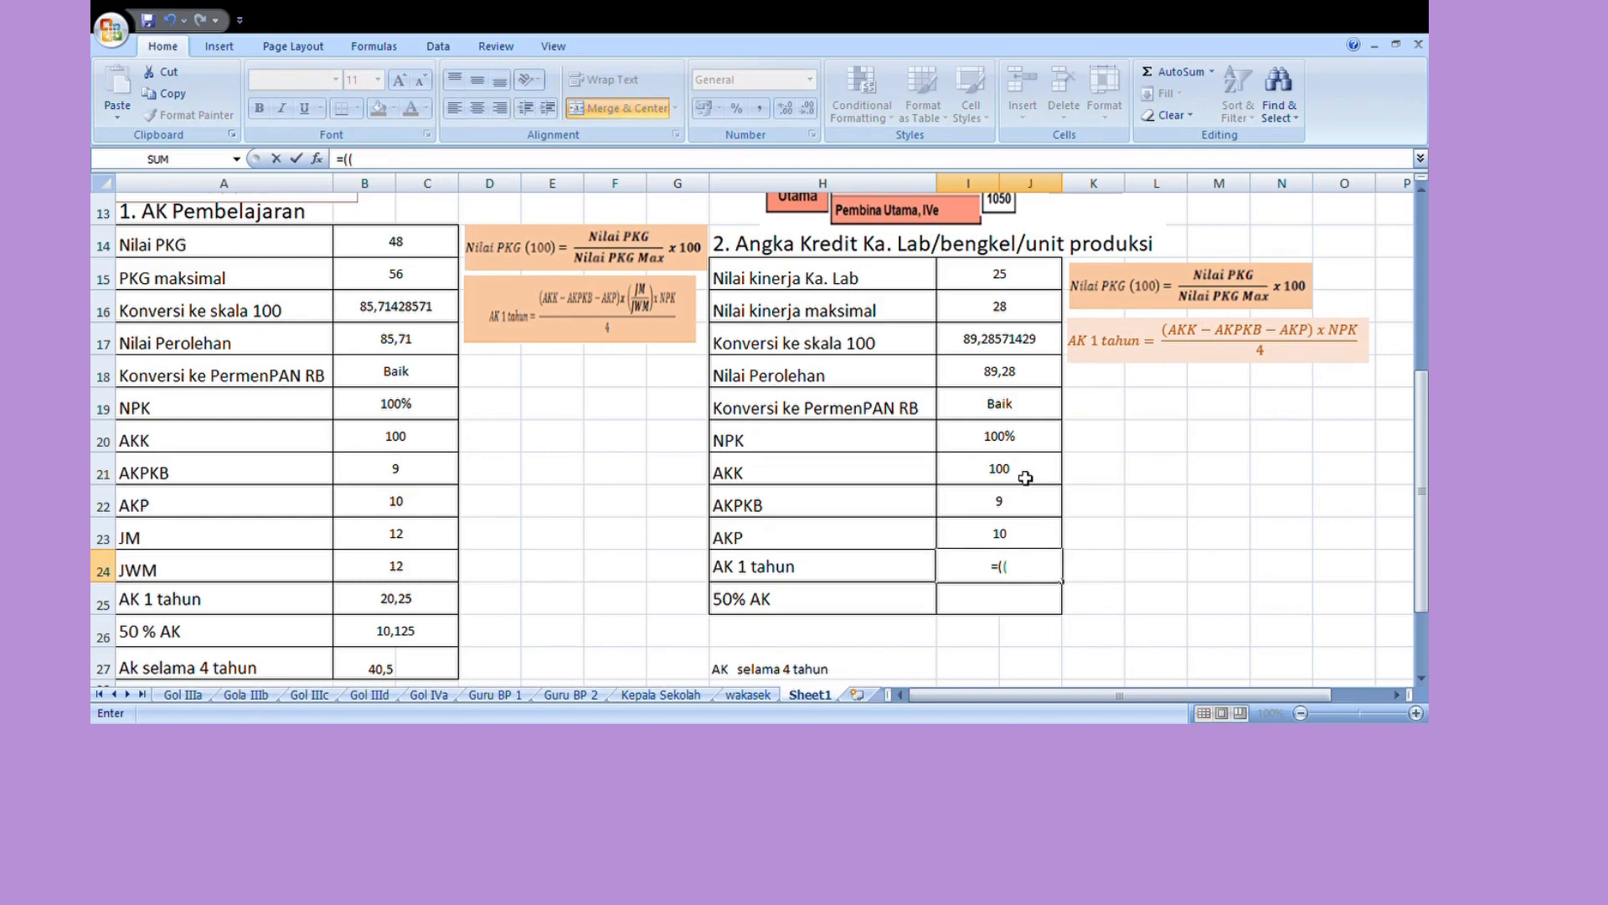
{"action": "type", "text": "(100-9-10"}
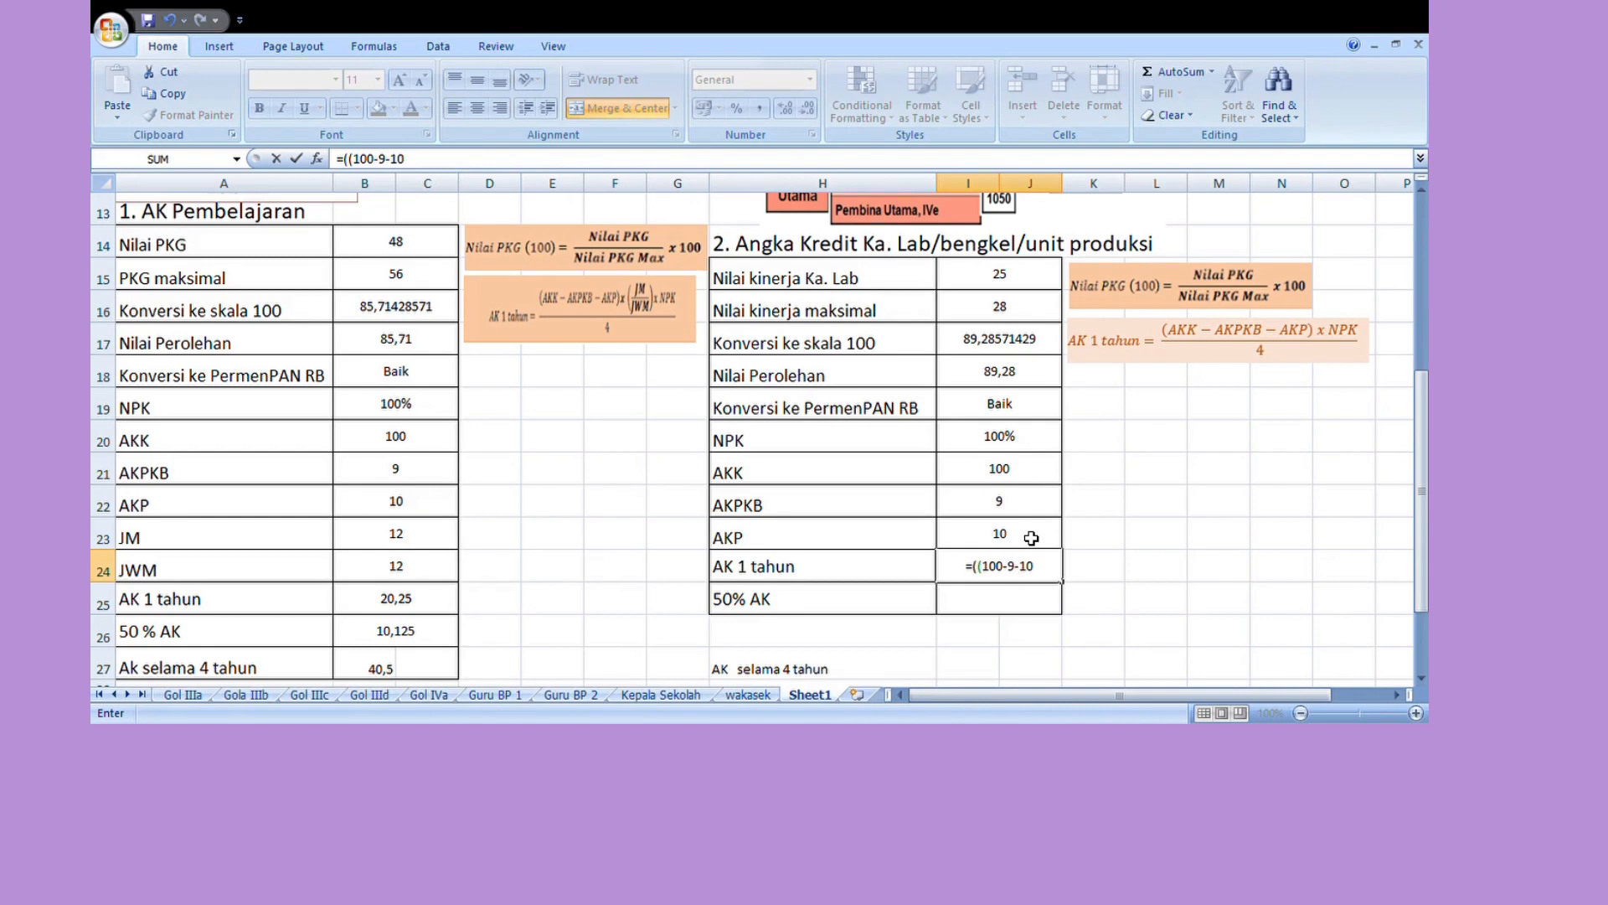
{"action": "type", "text": ")*("}
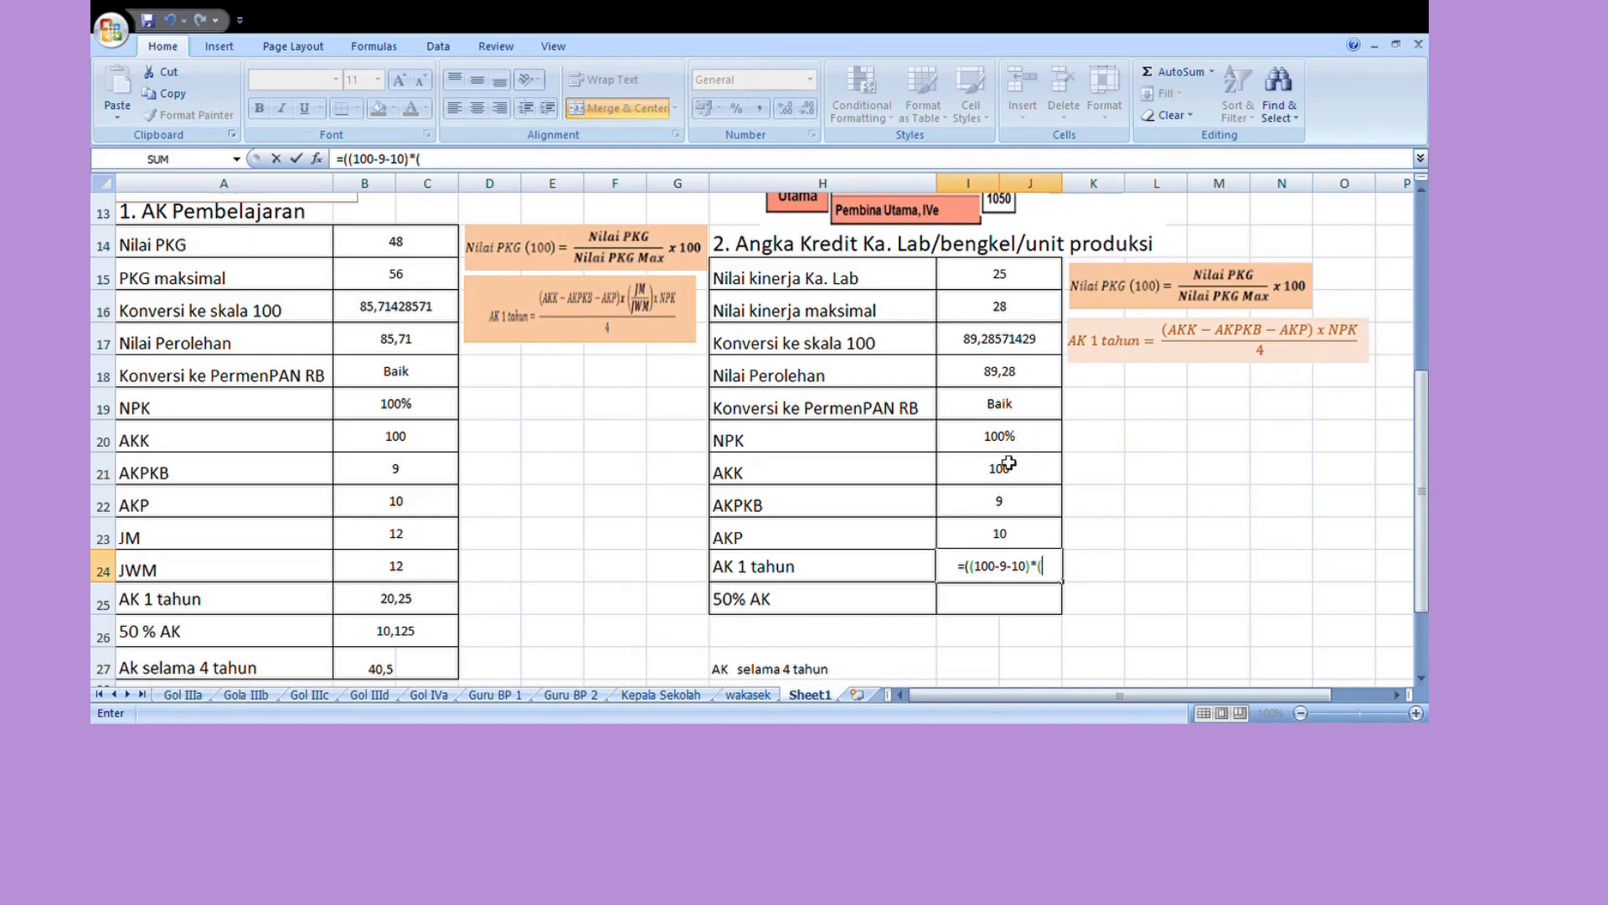
{"action": "type", "text": "100"}
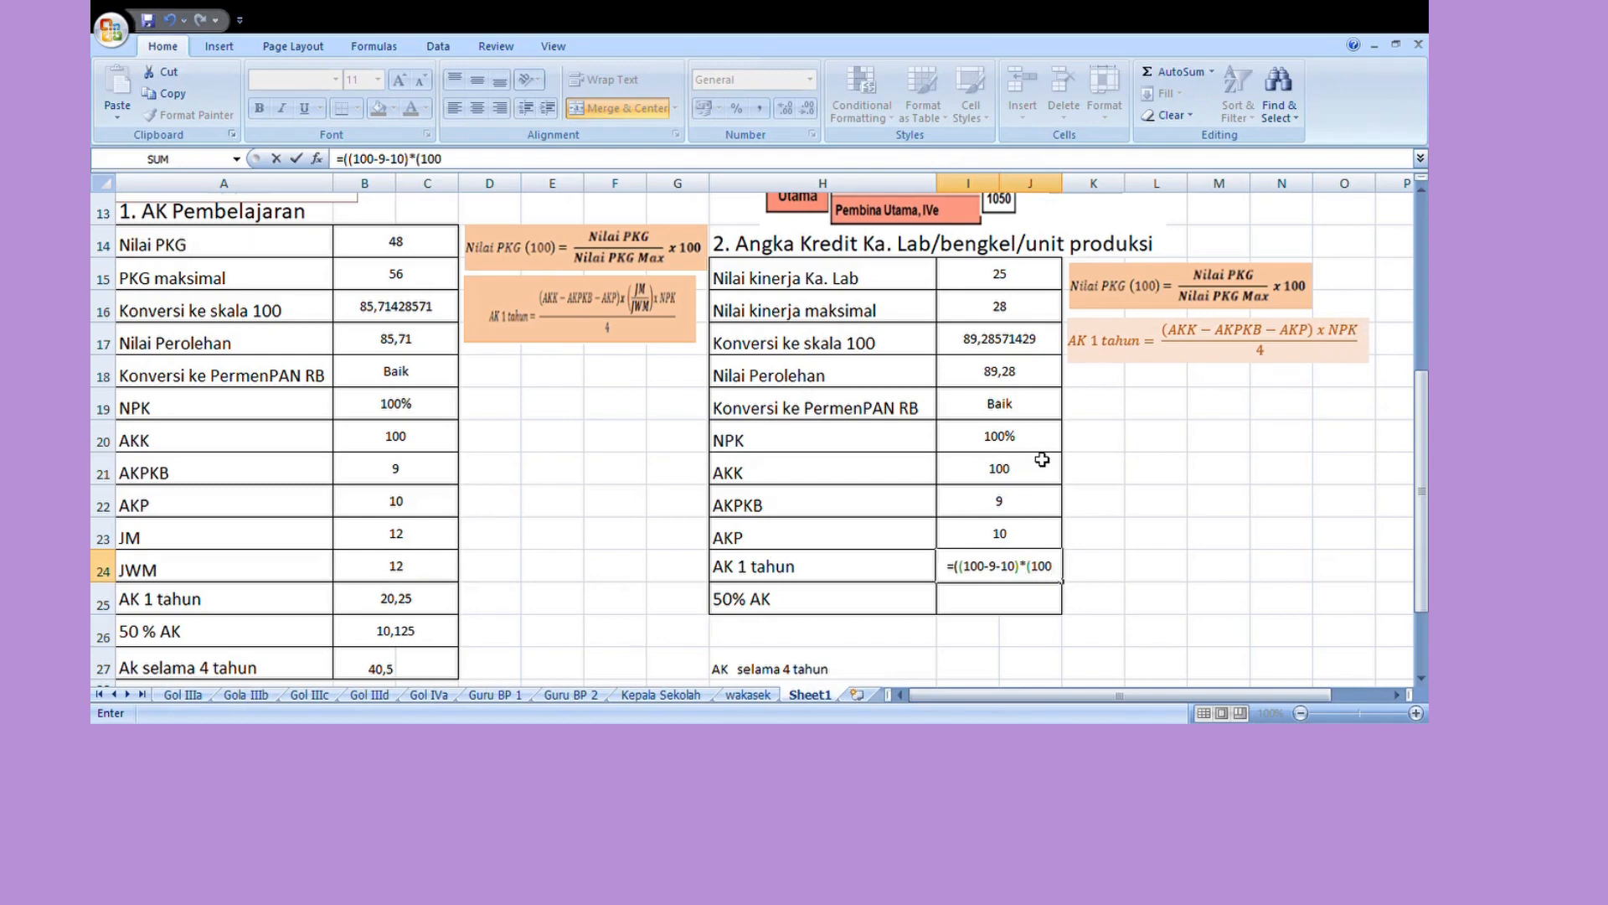
{"action": "type", "text": "%))"}
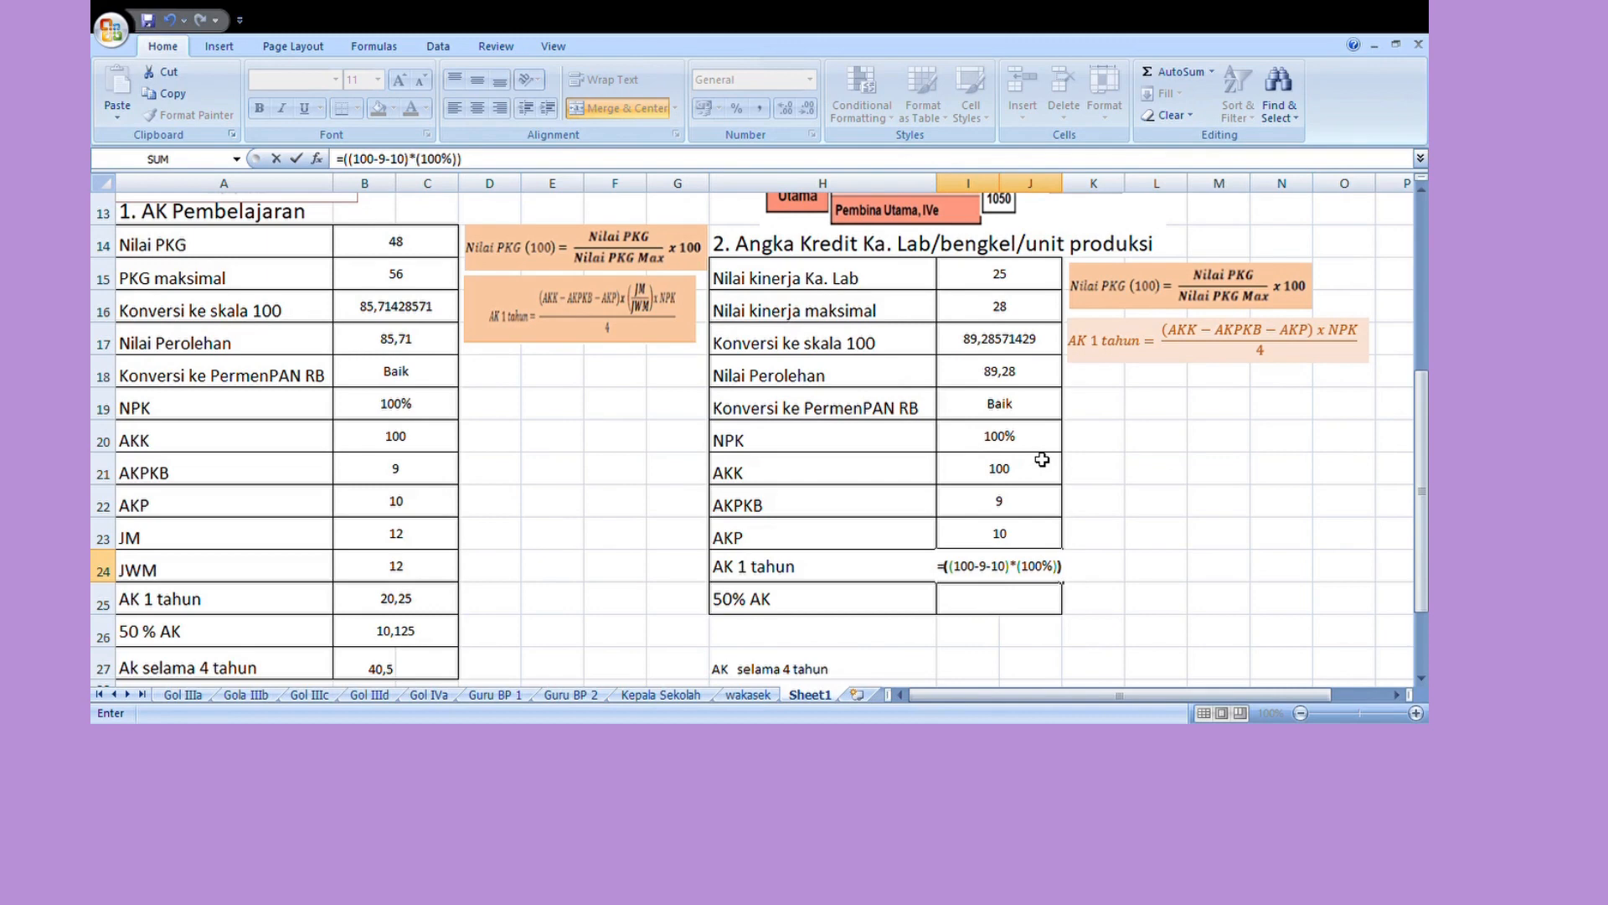
{"action": "type", "text": "/4"}
{"action": "key", "text": "Return"}
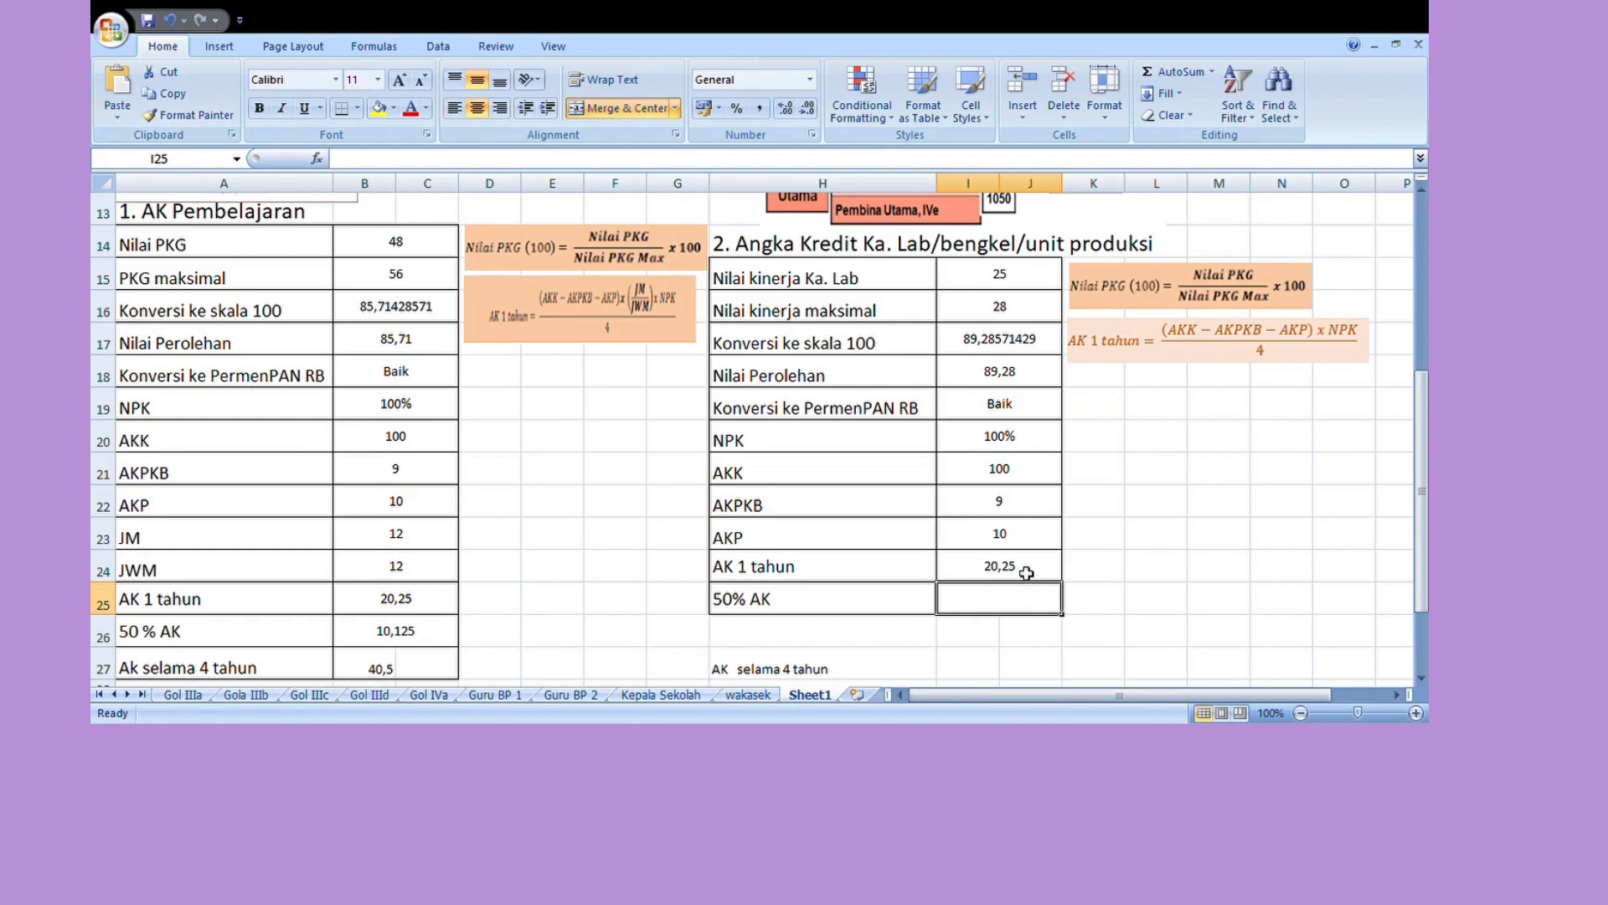
Step: Calculate the Ka. Lab 50% AK in I25 with the formula =(50%)*(20,25)
{"action": "scroll", "coordinate": [1038, 573], "scroll_direction": "down", "scroll_amount": 1}
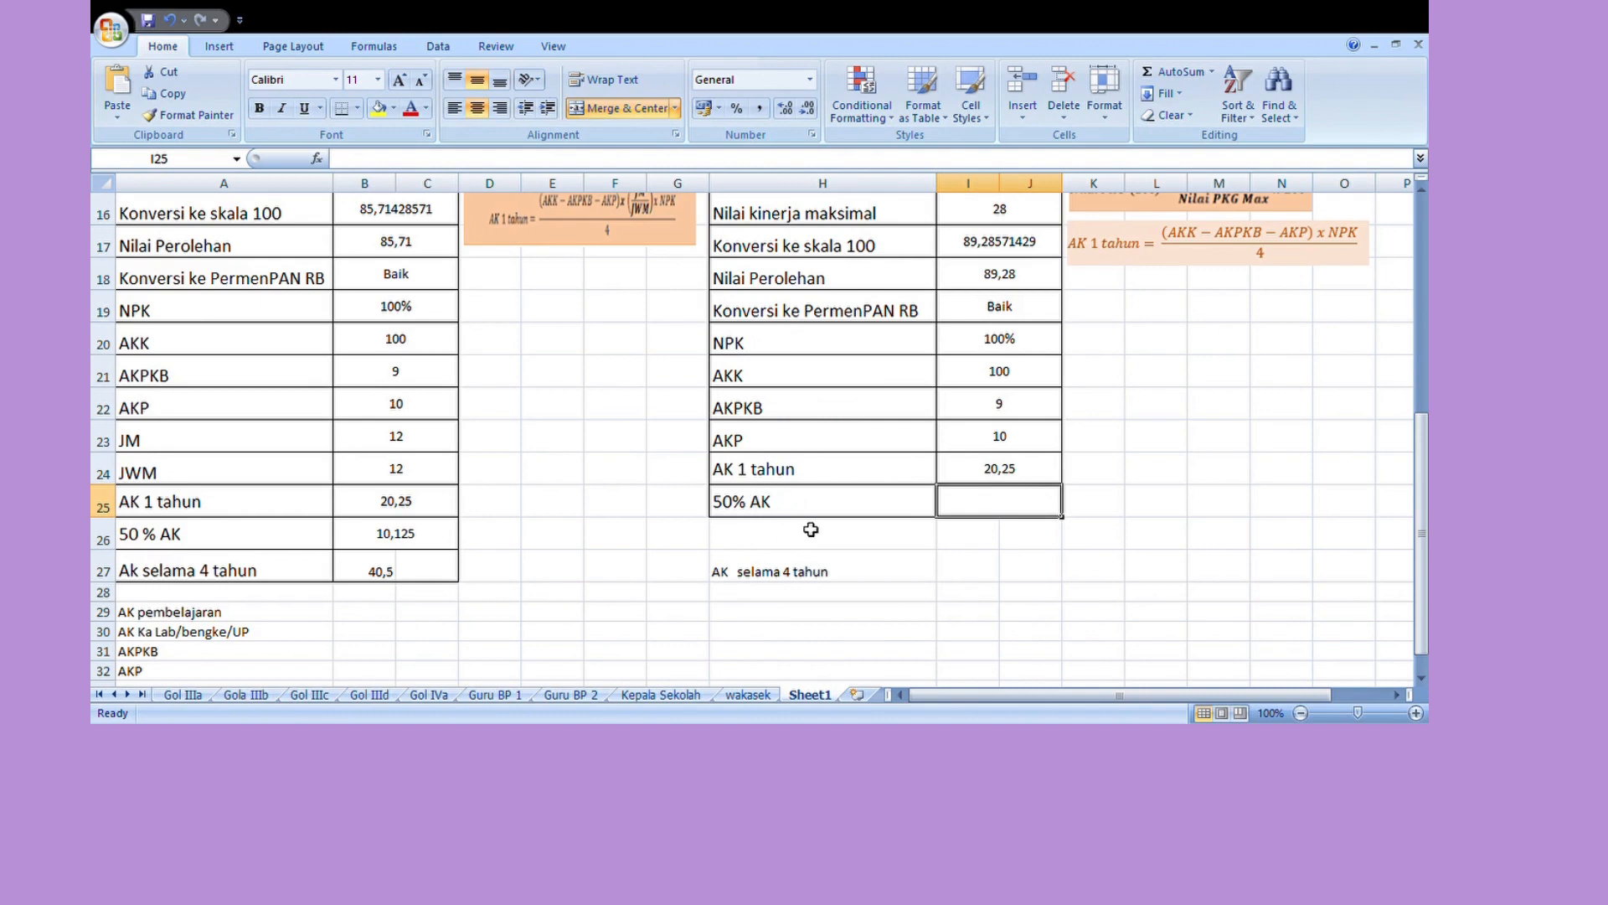
{"action": "type", "text": "="}
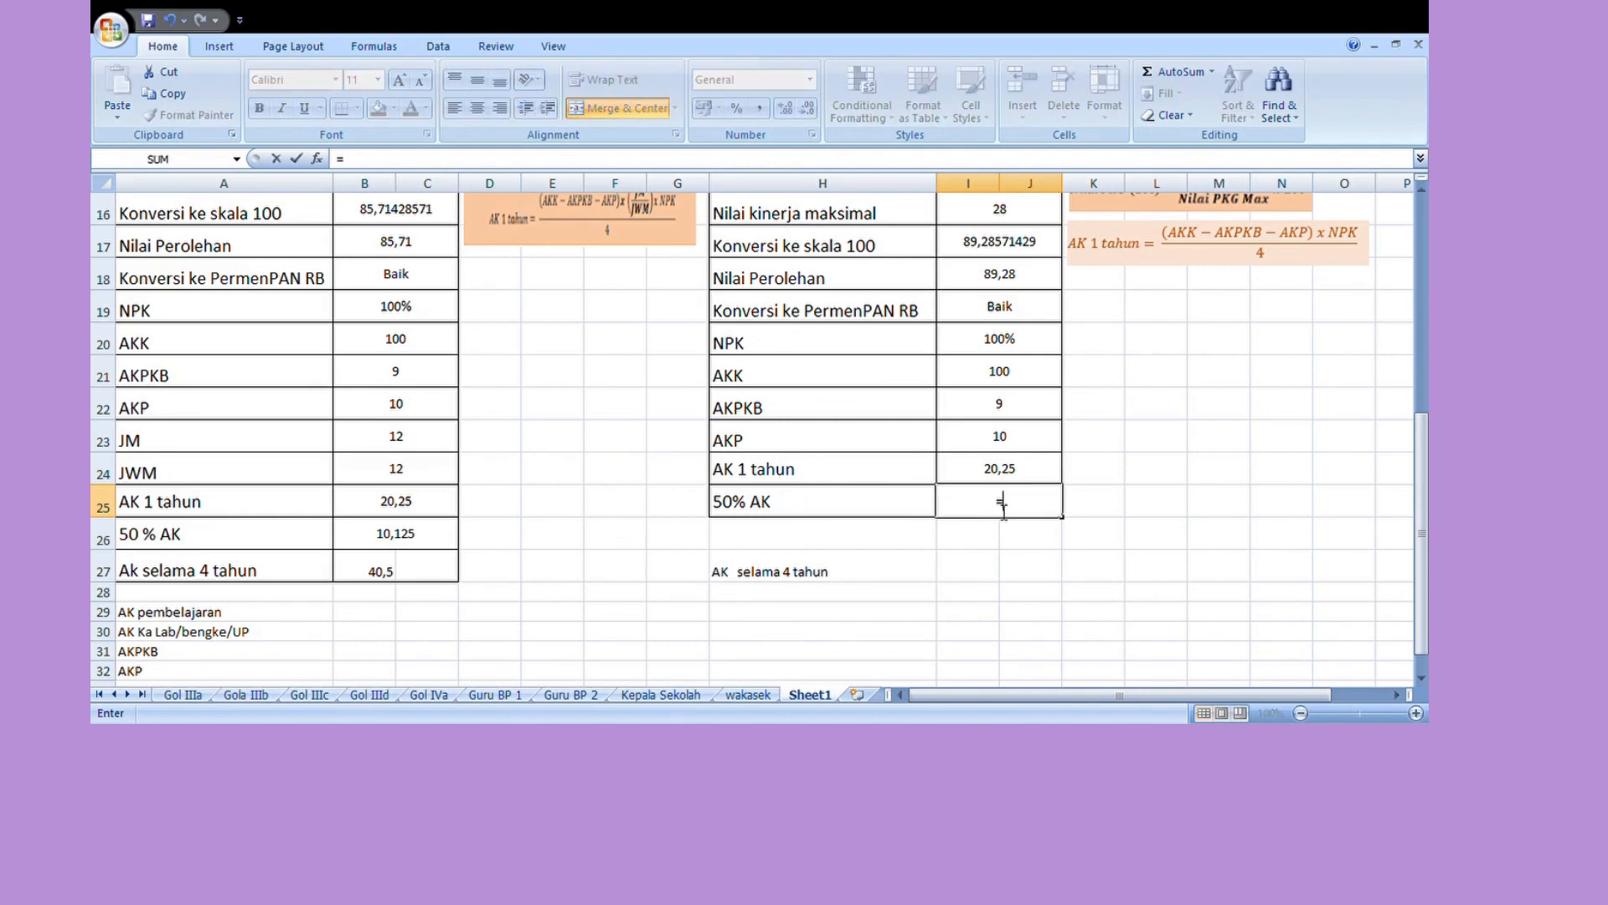
{"action": "type", "text": "(50%)*(20,"}
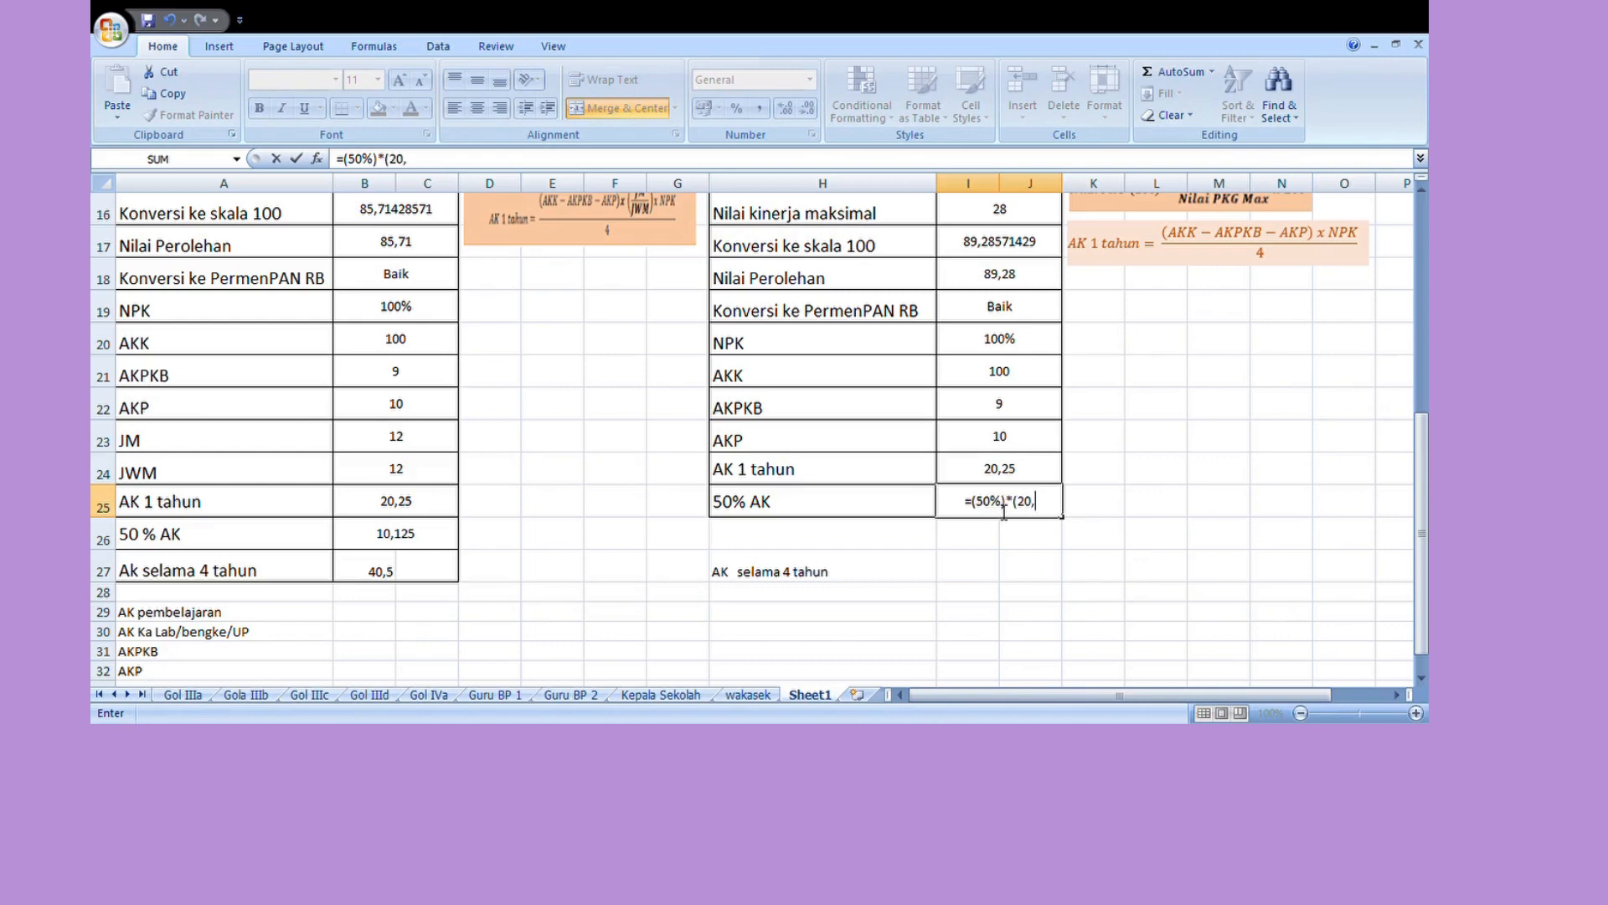
{"action": "type", "text": "25)"}
{"action": "key", "text": "Return"}
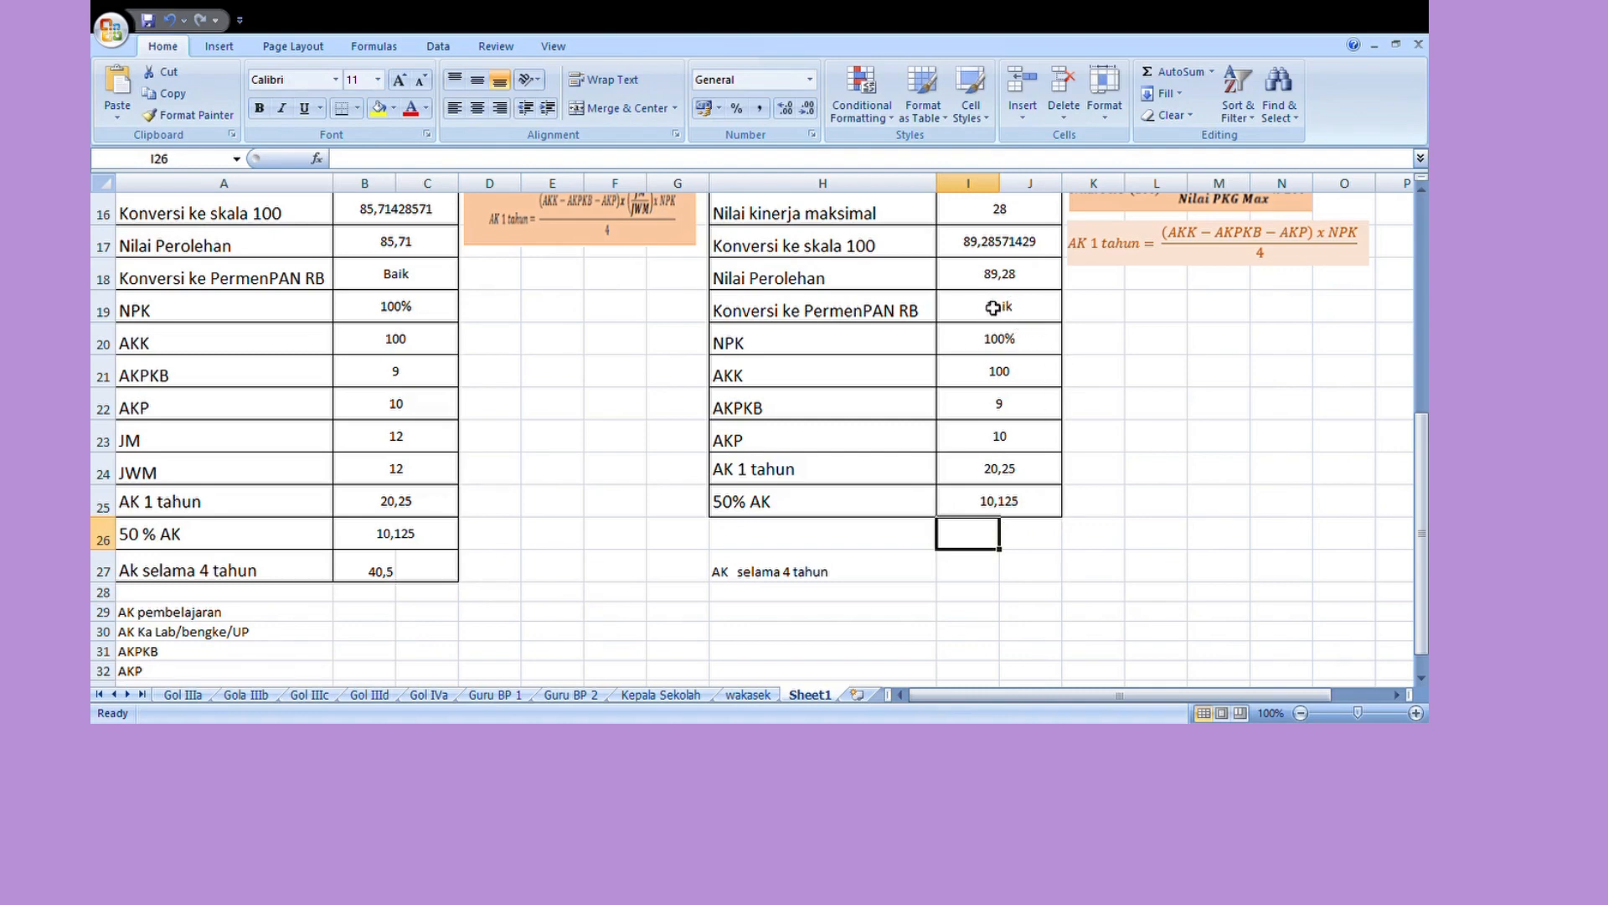
Step: Calculate the Ka. Lab AK selama 4 tahun in I27 with the formula =(10,125)*(4)
{"action": "scroll", "coordinate": [1025, 317], "scroll_direction": "up", "scroll_amount": 2}
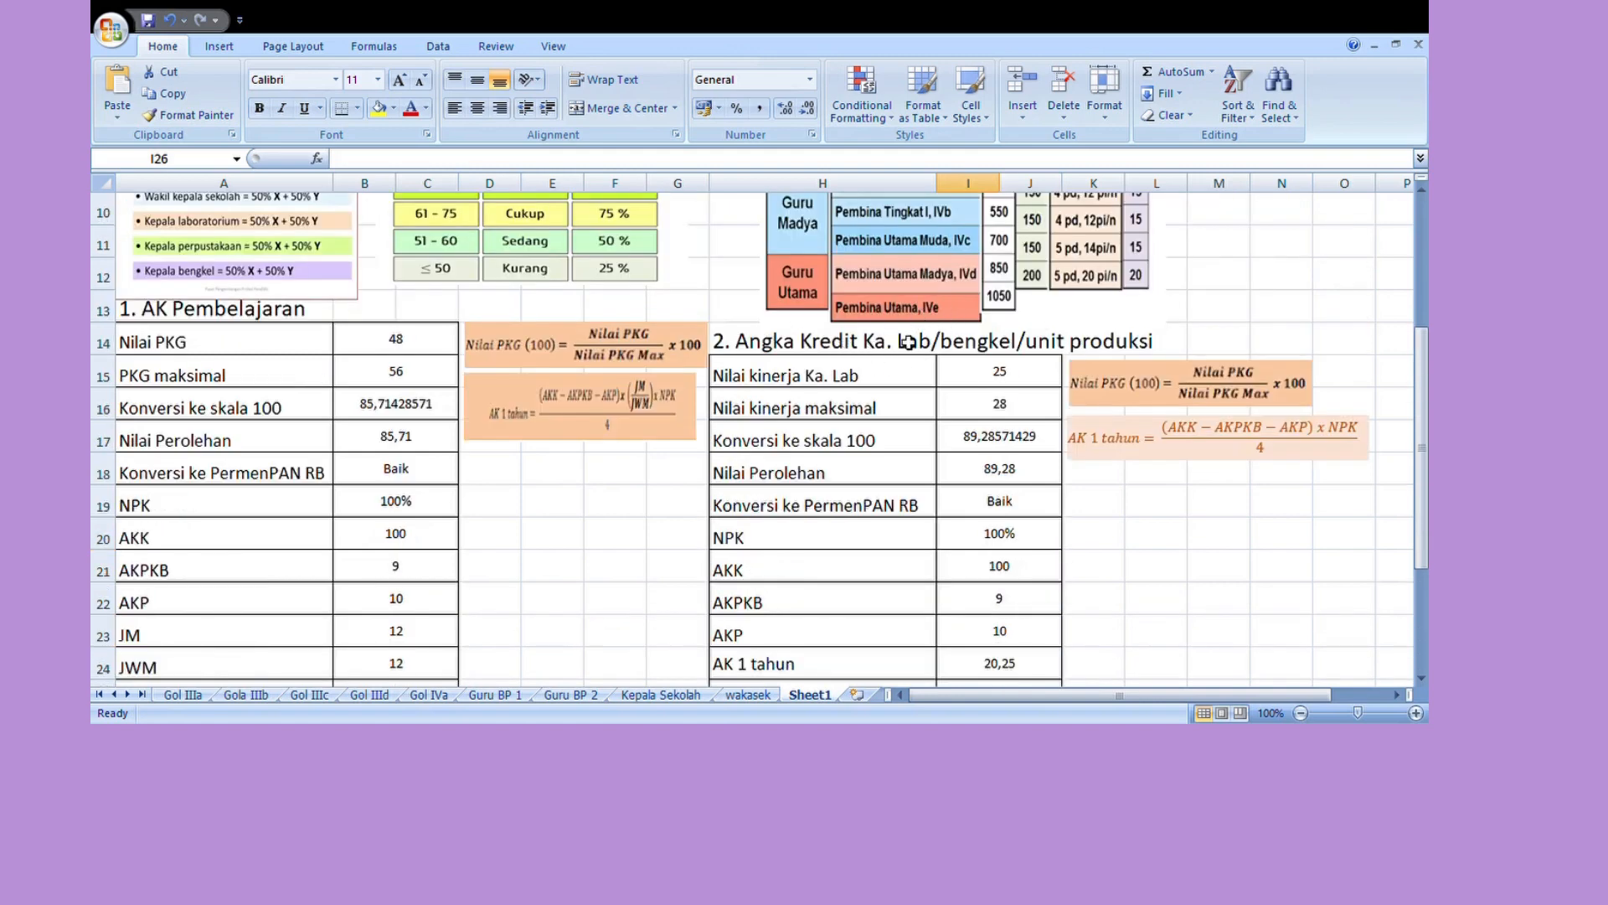
{"action": "scroll", "coordinate": [959, 432], "scroll_direction": "down", "scroll_amount": 1}
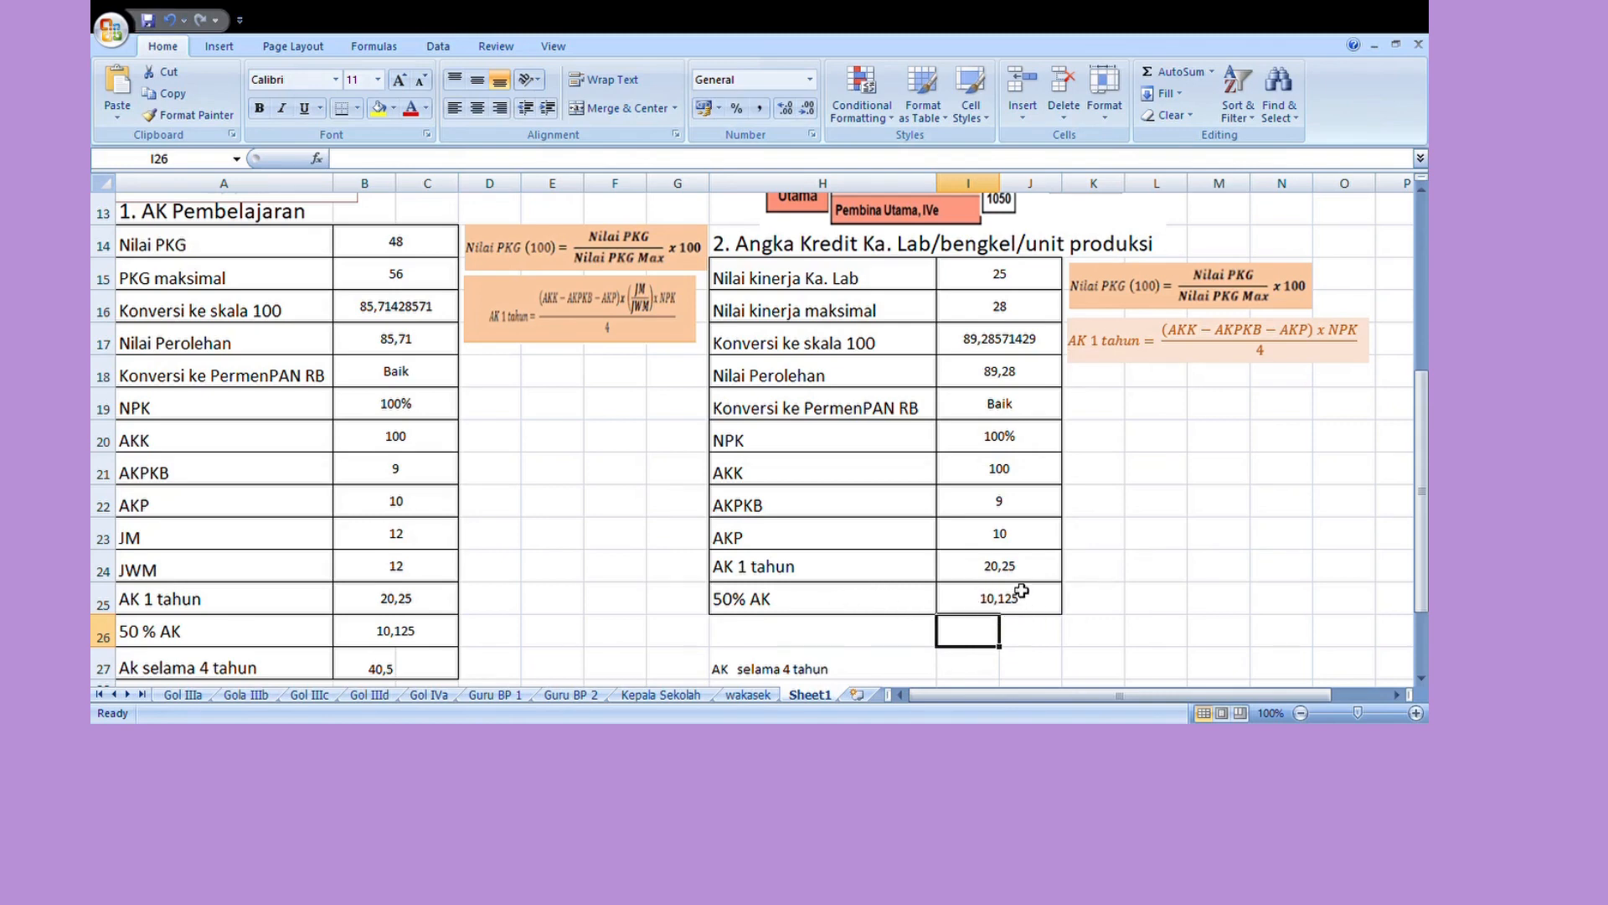
{"action": "scroll", "coordinate": [1049, 596], "scroll_direction": "down", "scroll_amount": 2}
{"action": "left_click", "coordinate": [974, 482]}
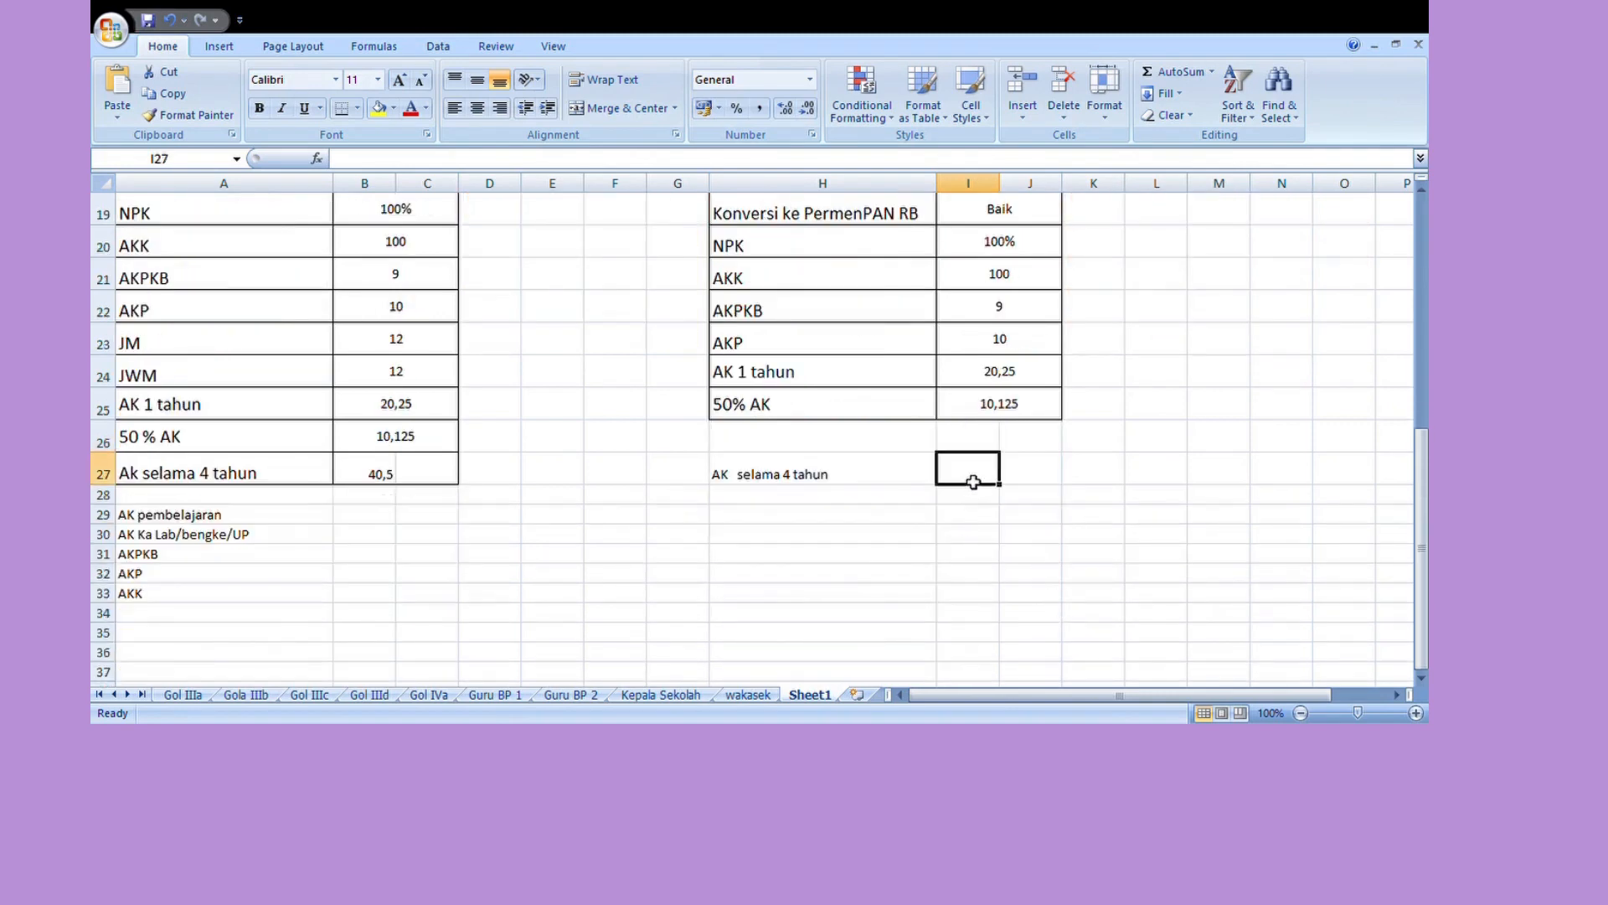
{"action": "type", "text": "=(10,12"}
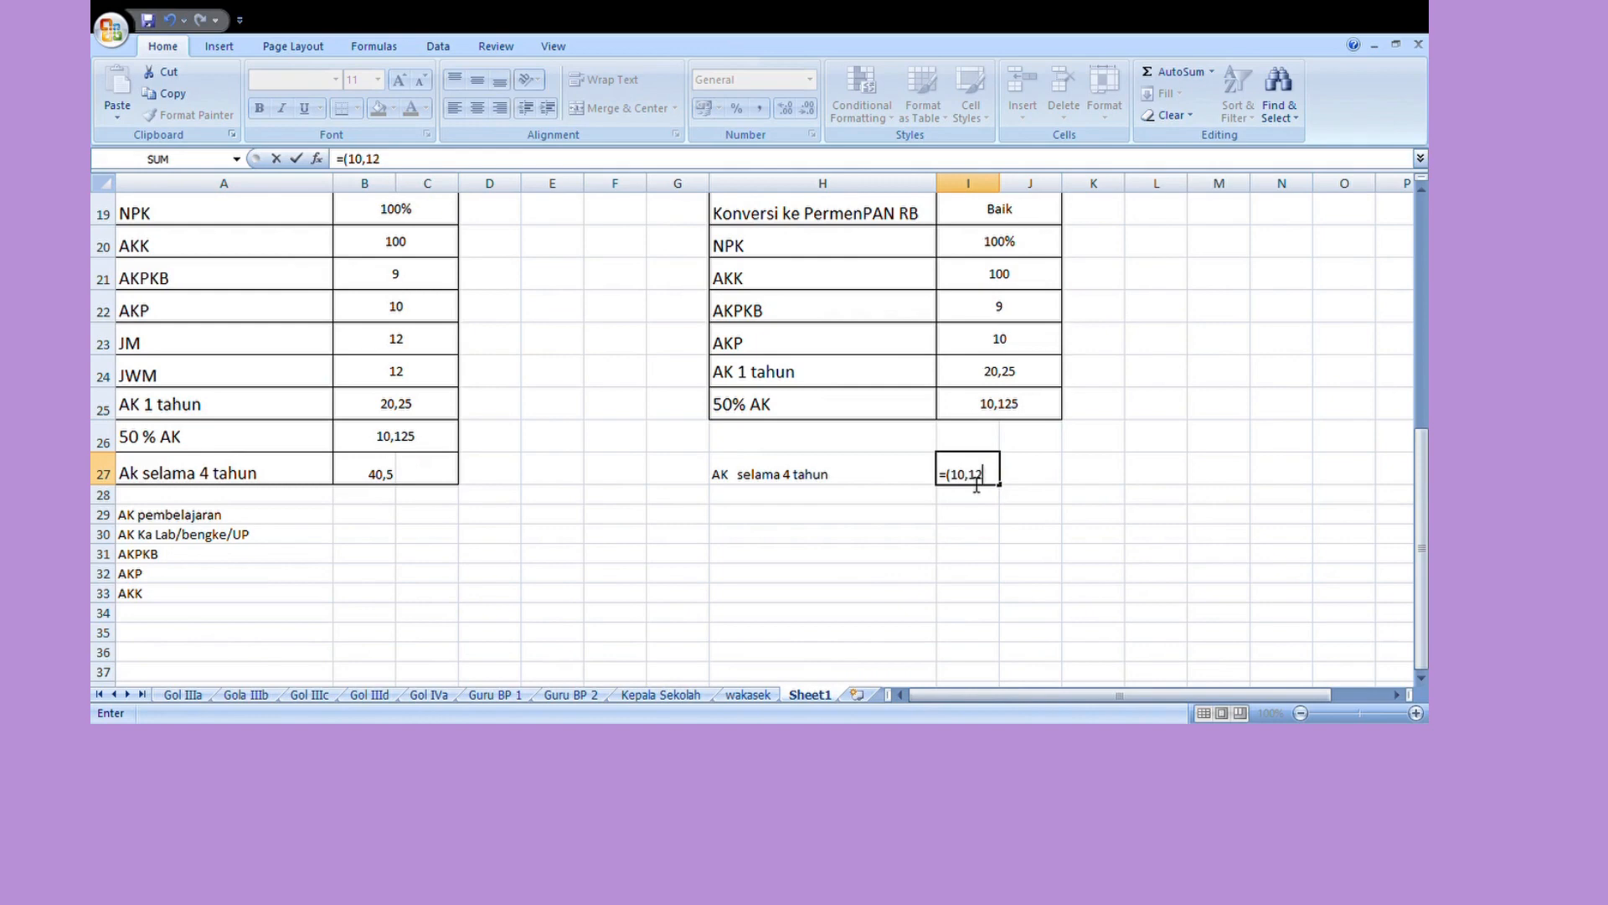
{"action": "type", "text": "5)*(4"}
{"action": "key", "text": "Return"}
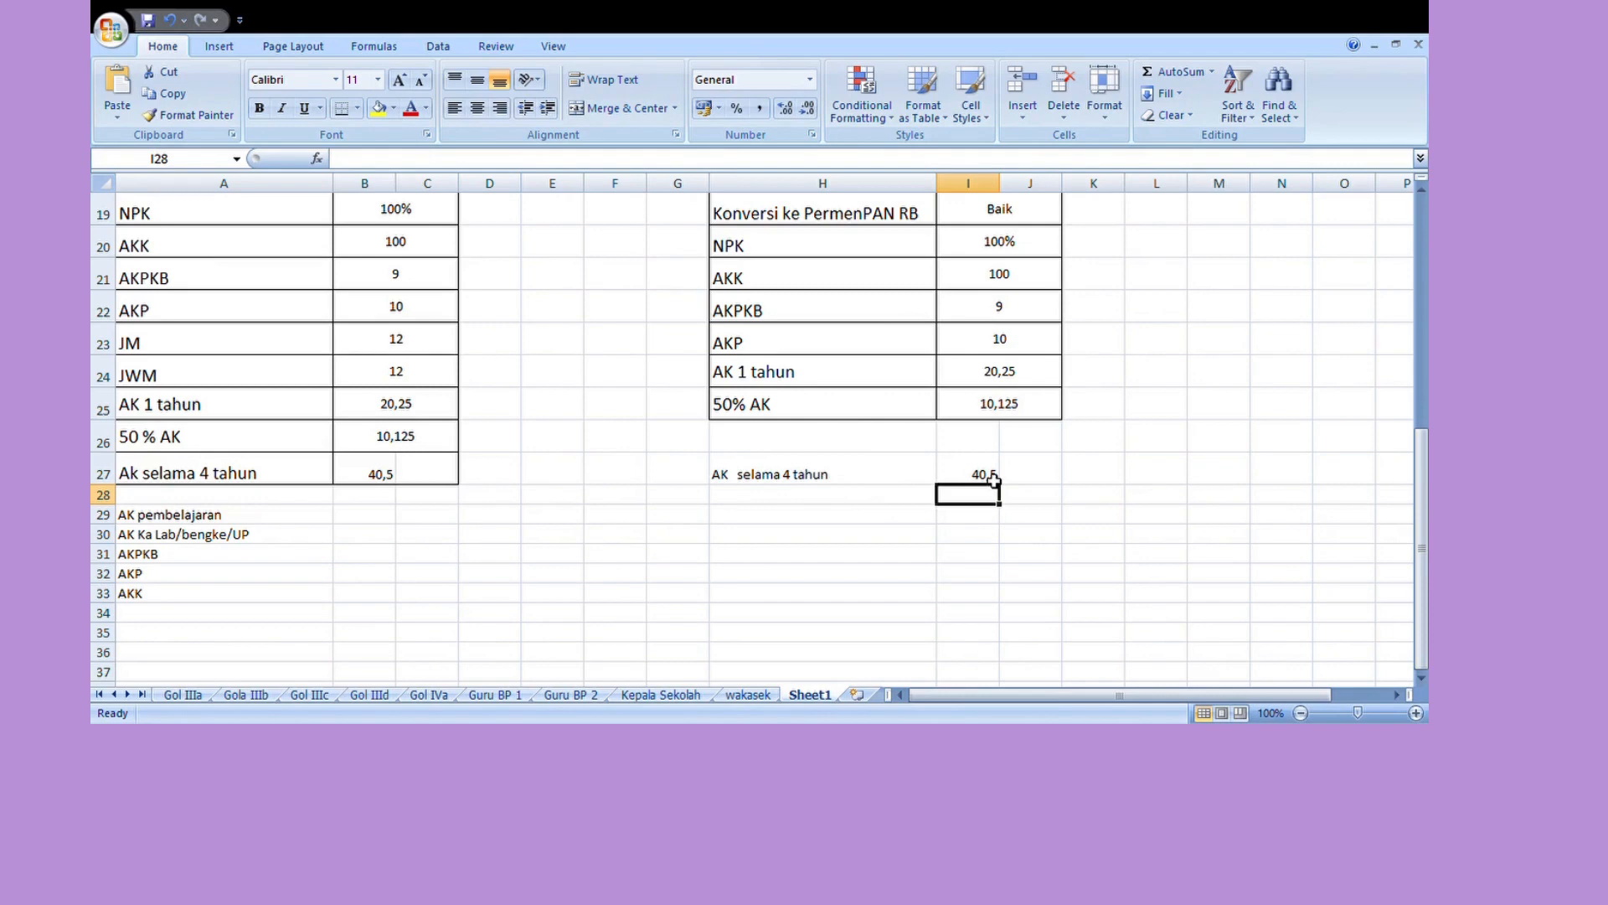
Step: Enter 40,5 for AK pembelajaran in B29 and 40,5 for AK Ka Lab/bengke/UP in B30 of the summary list
{"action": "scroll", "coordinate": [949, 541], "scroll_direction": "down", "scroll_amount": 1}
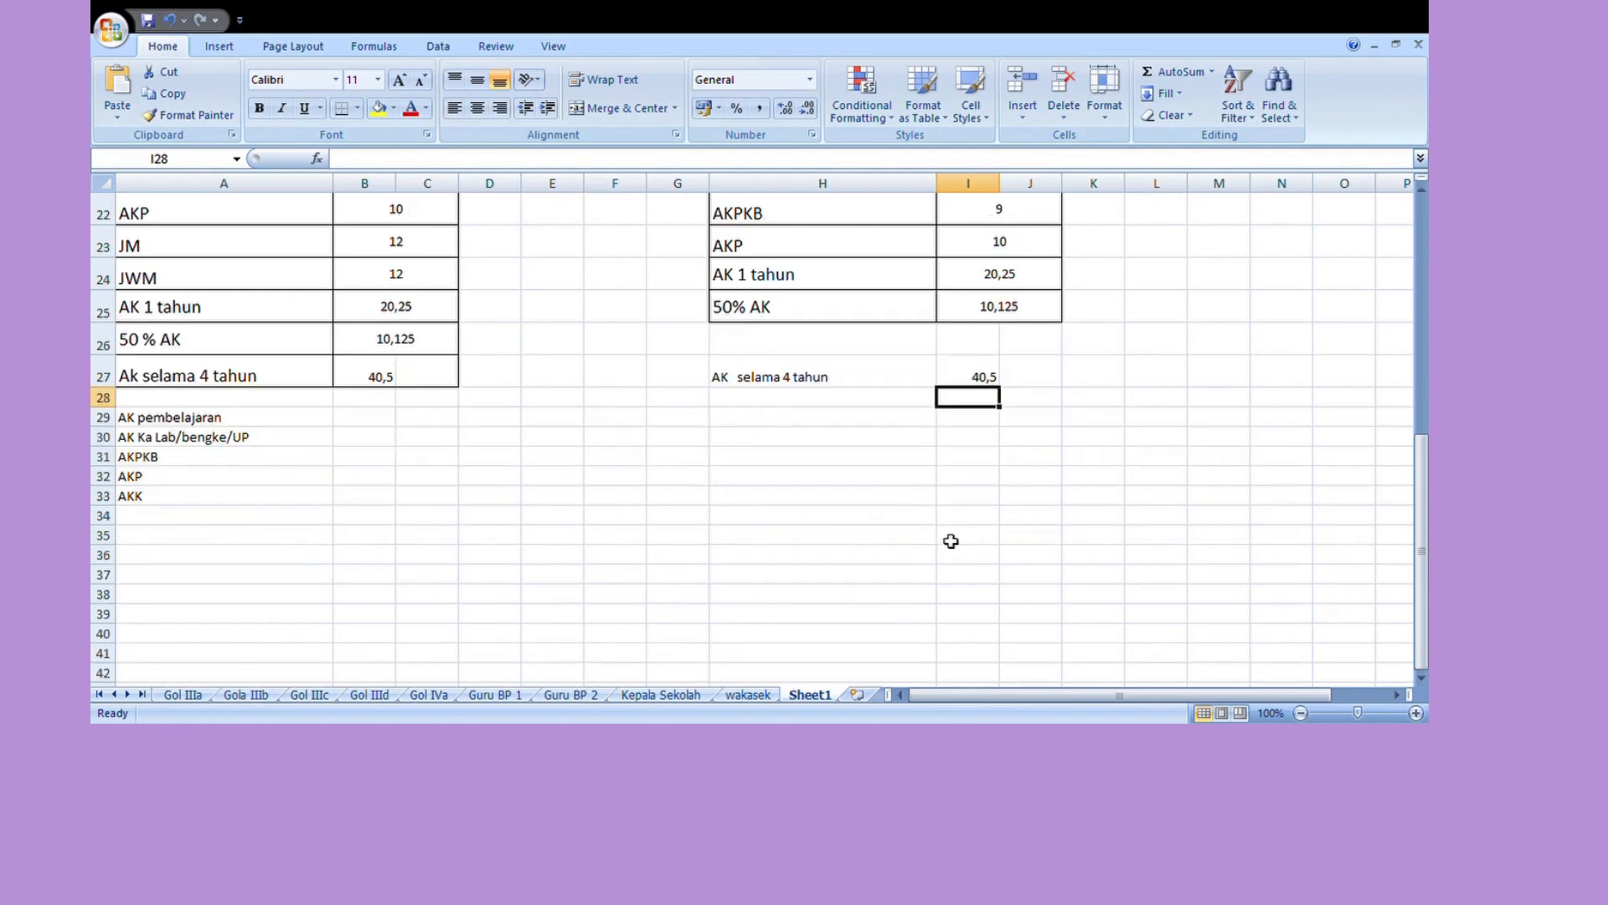
{"action": "left_click", "coordinate": [213, 423]}
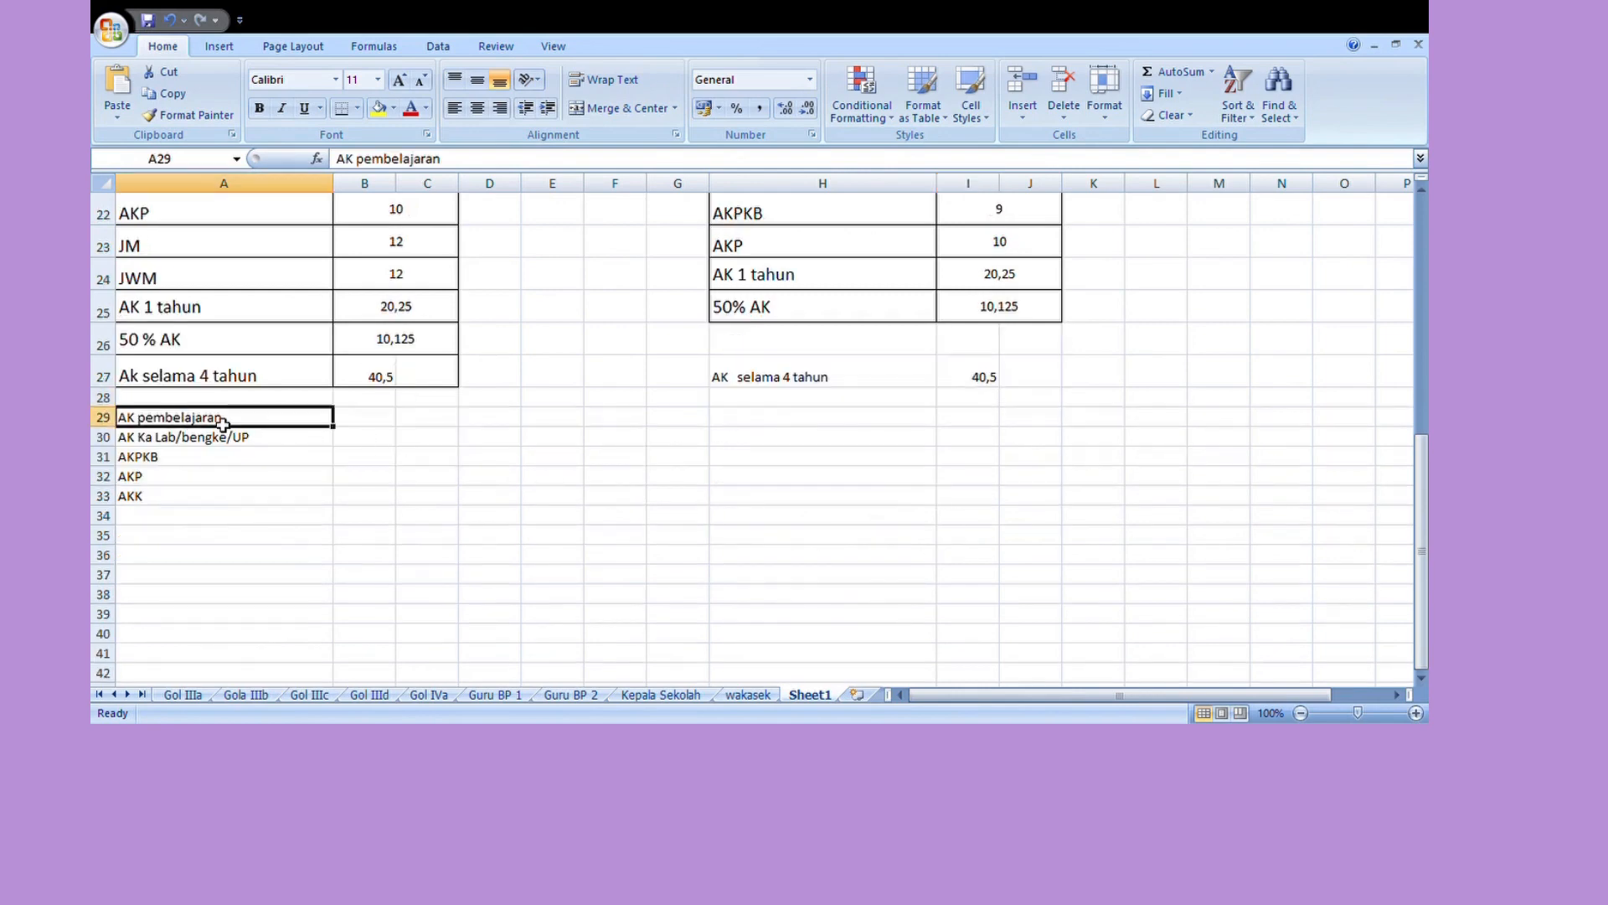
{"action": "left_click", "coordinate": [392, 426]}
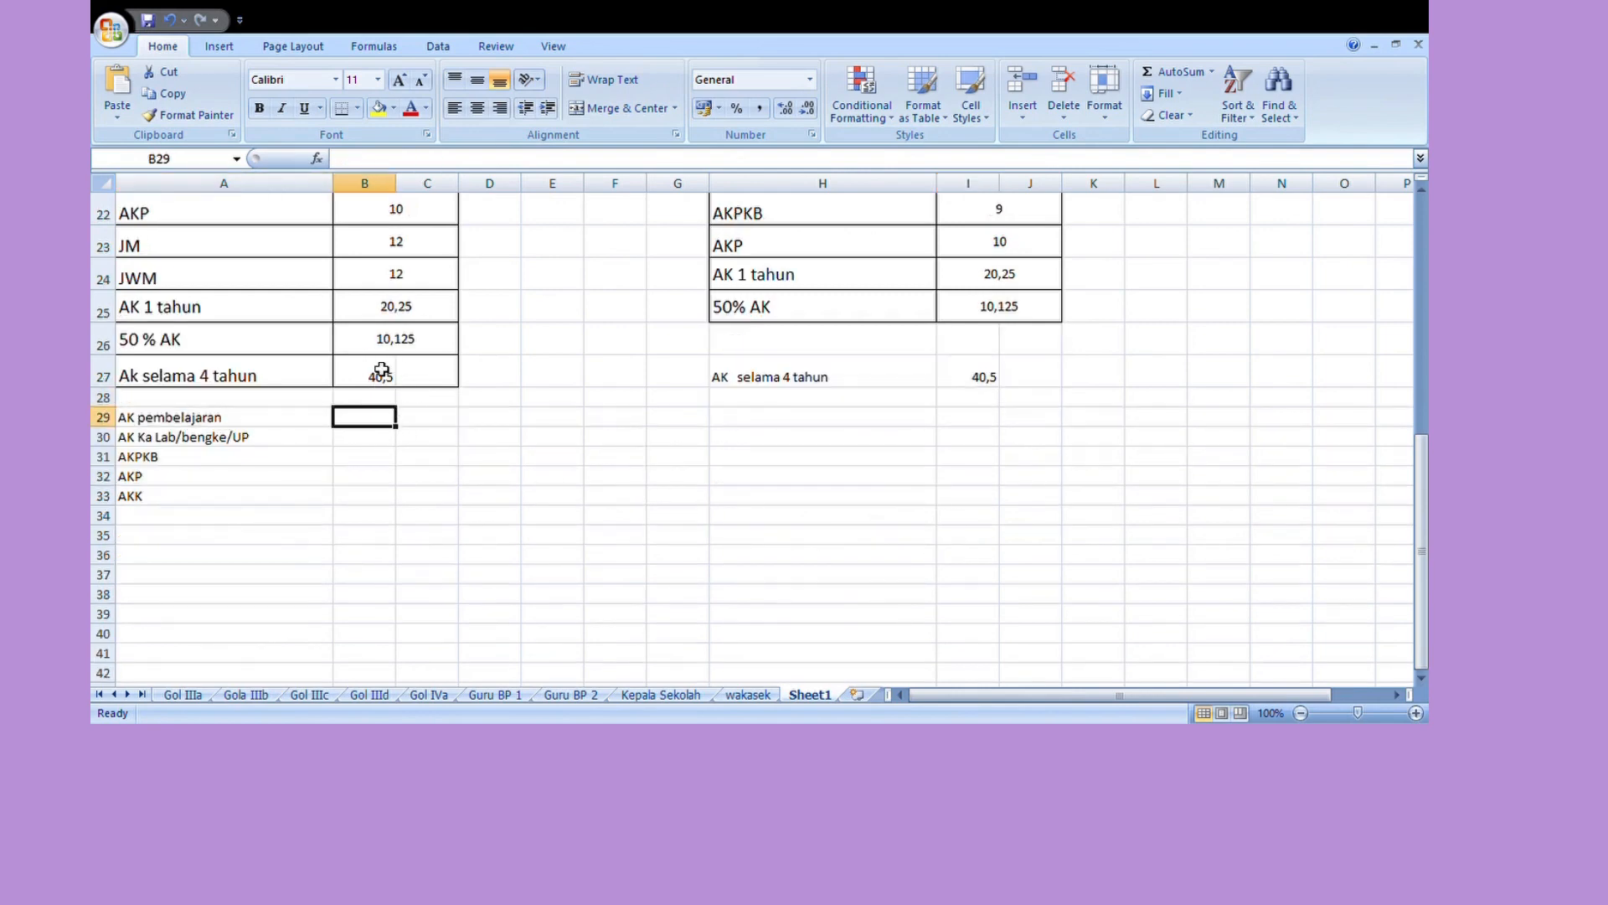
{"action": "type", "text": "40,5"}
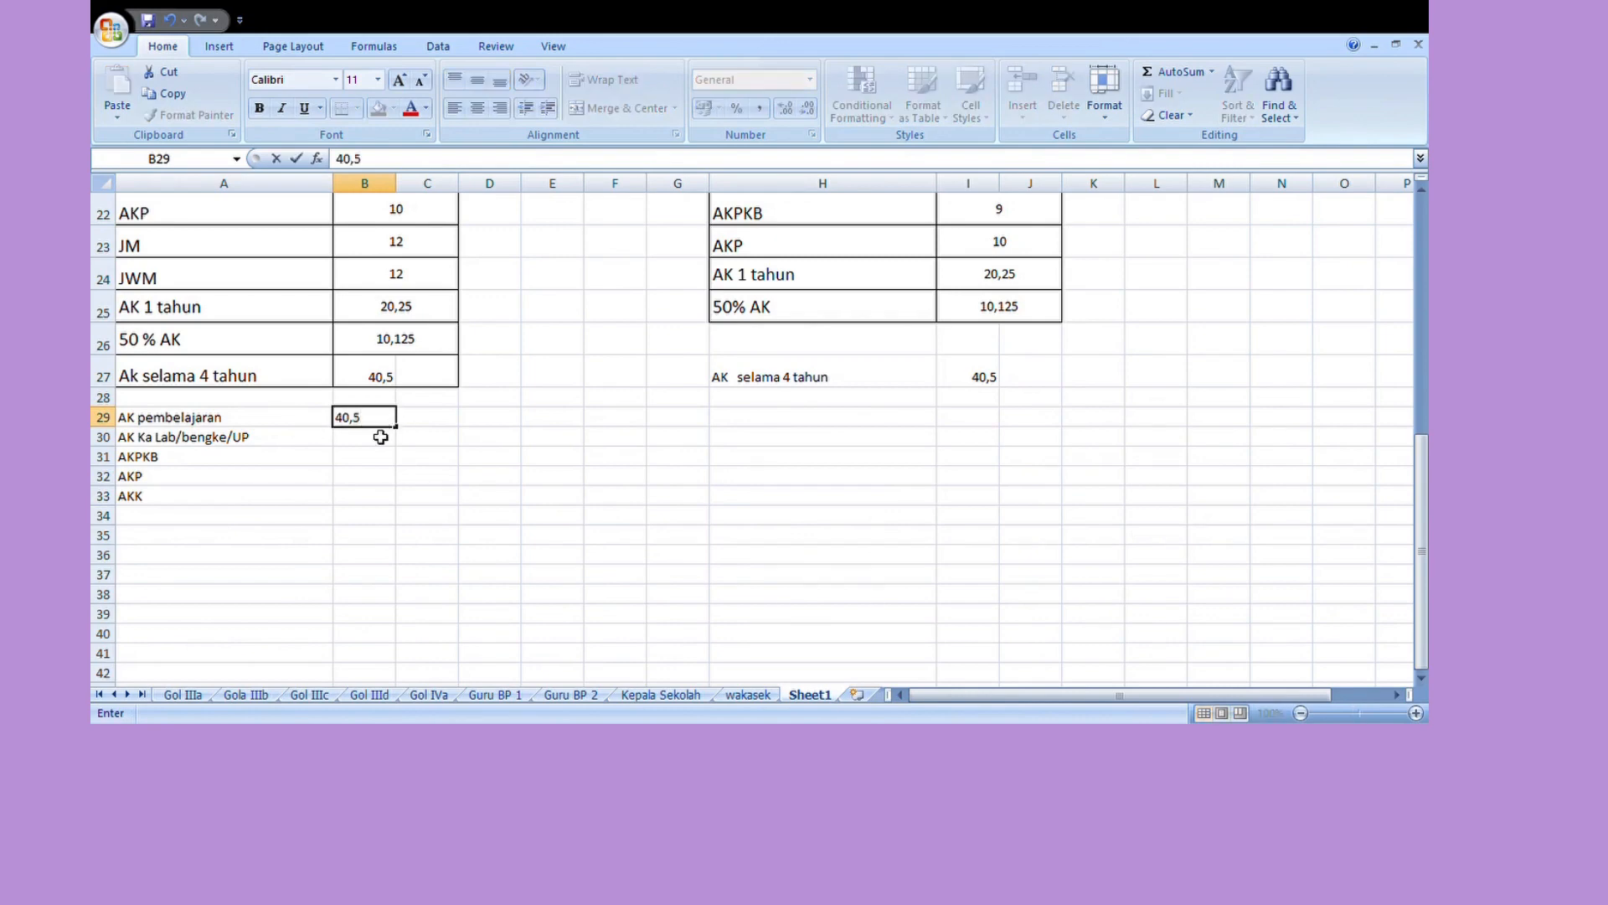
{"action": "key", "text": "Return"}
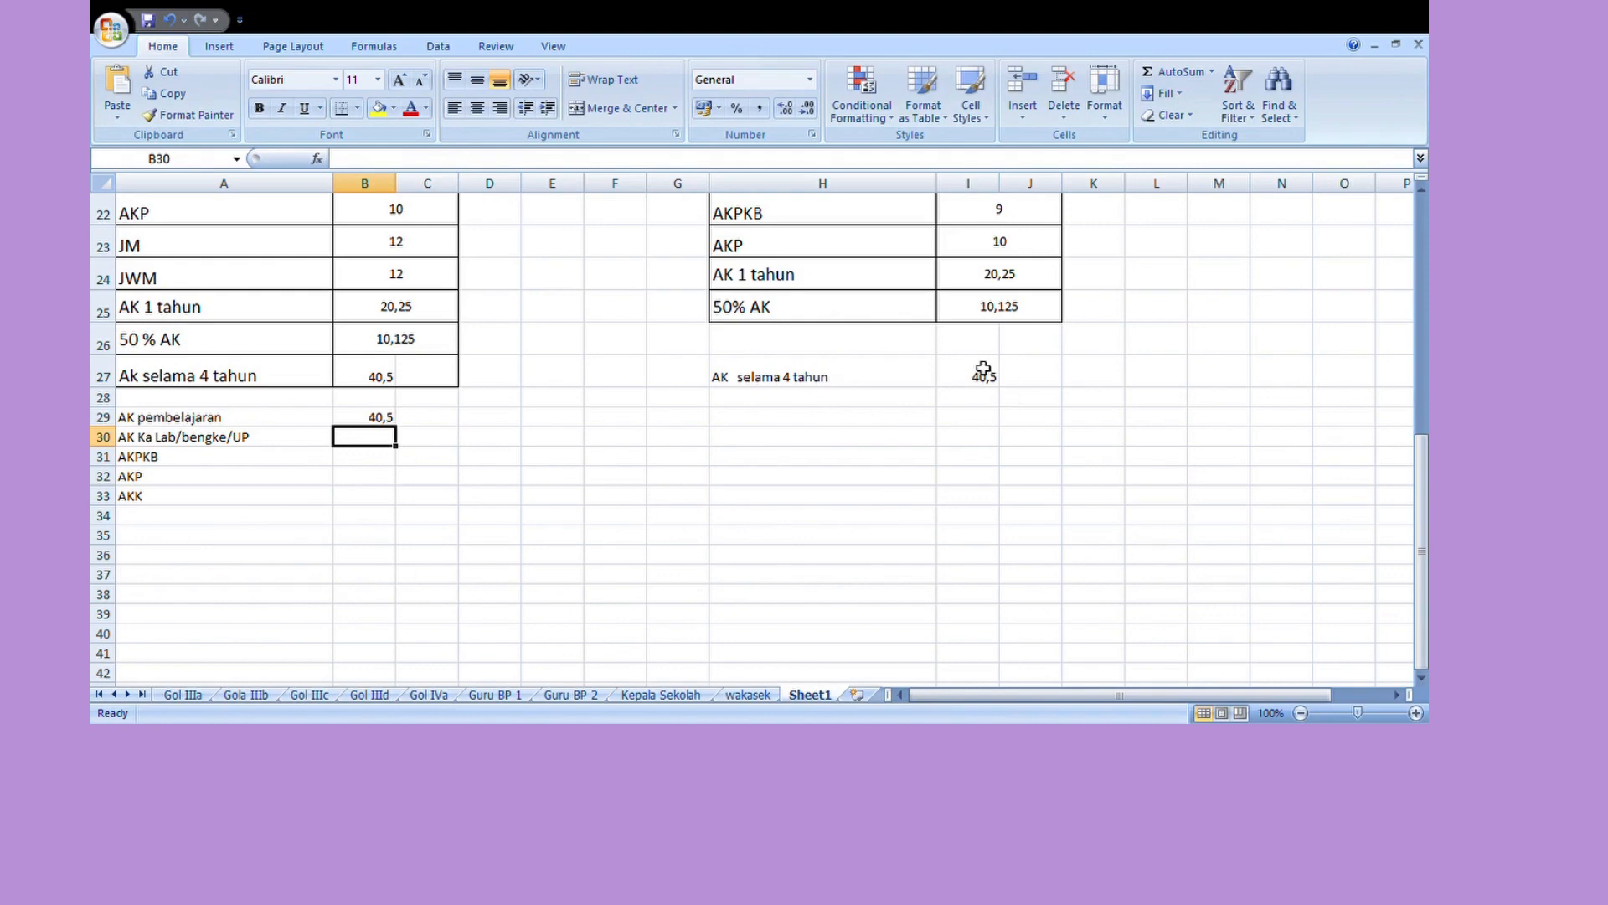
{"action": "type", "text": "40,5"}
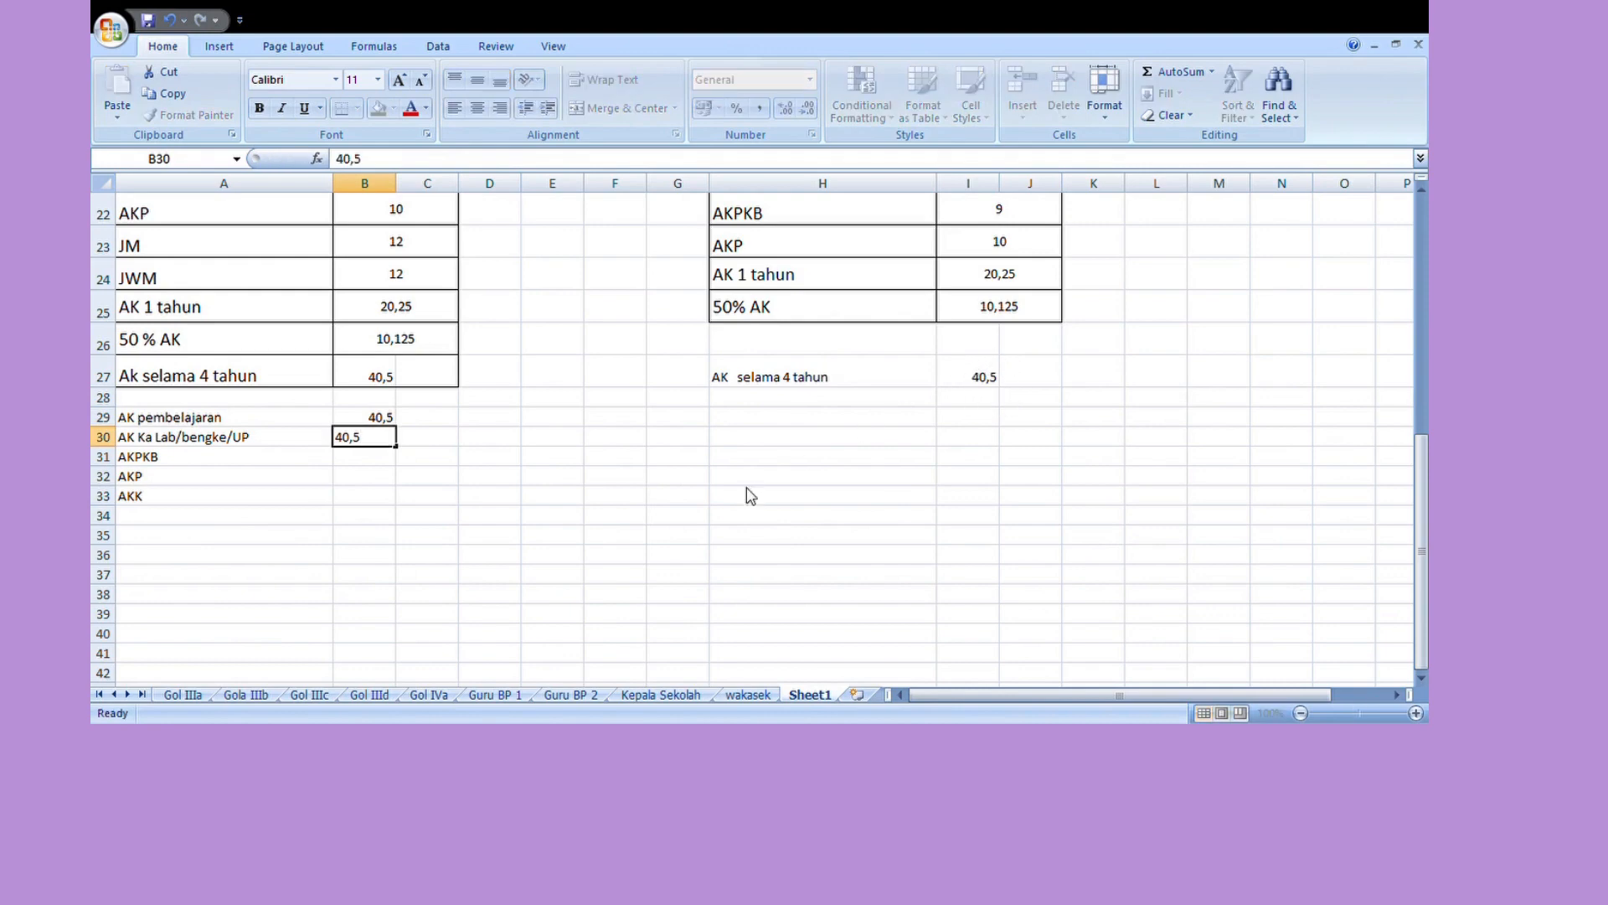
{"action": "key", "text": "Return"}
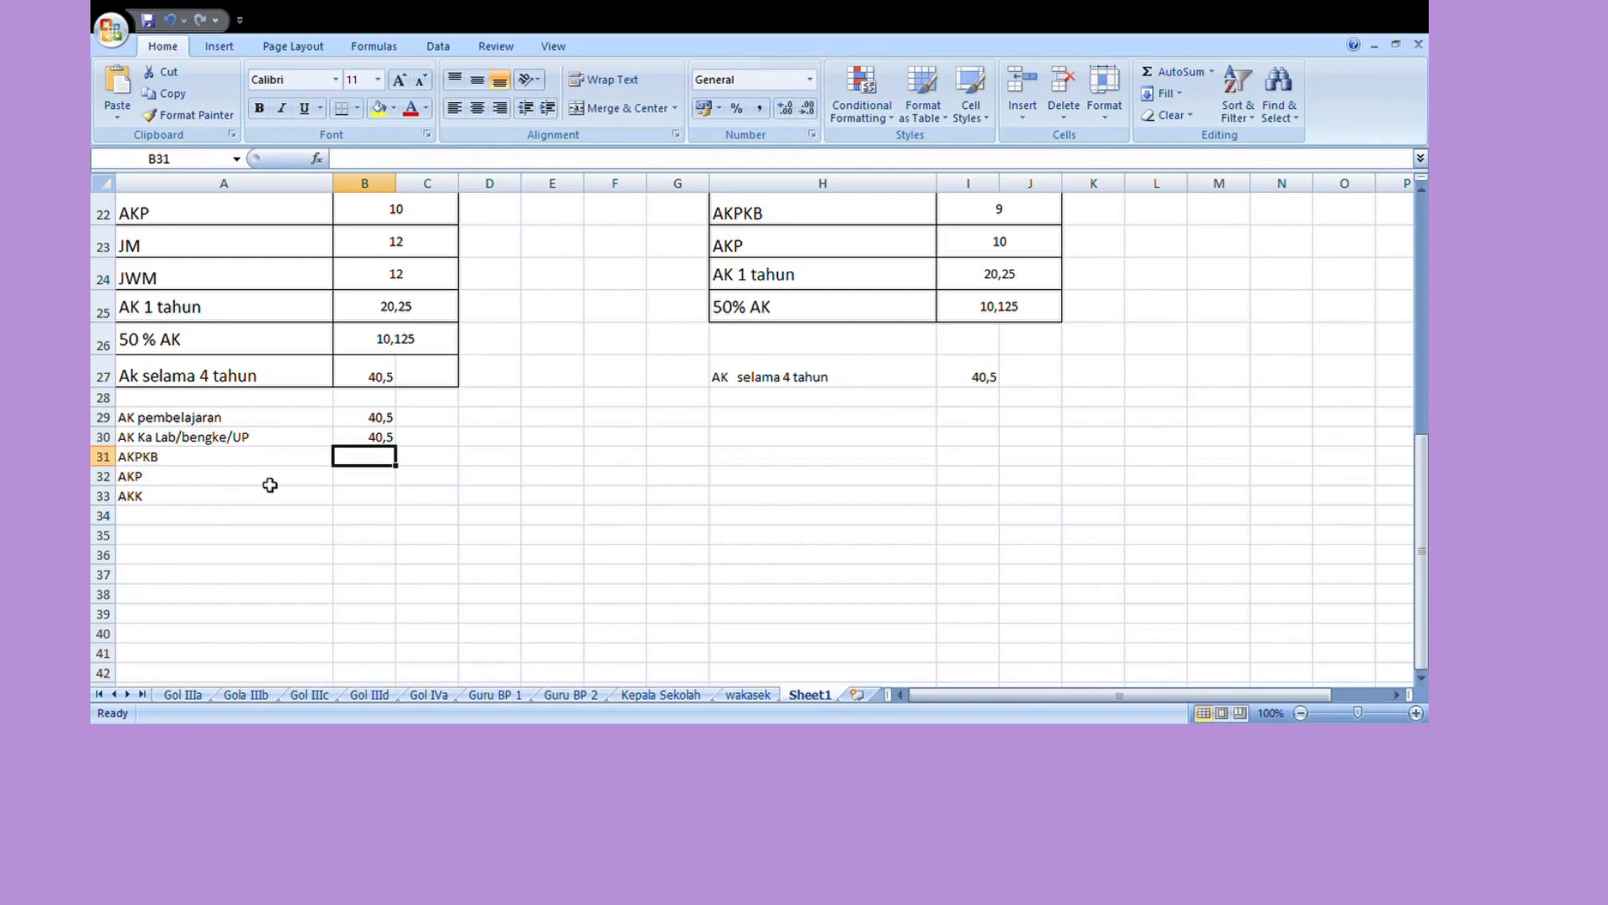
Step: Fill in the summary's AKPKB as 9 in B31 and AKP as 10 in B32
{"action": "scroll", "coordinate": [270, 485], "scroll_direction": "up", "scroll_amount": 1}
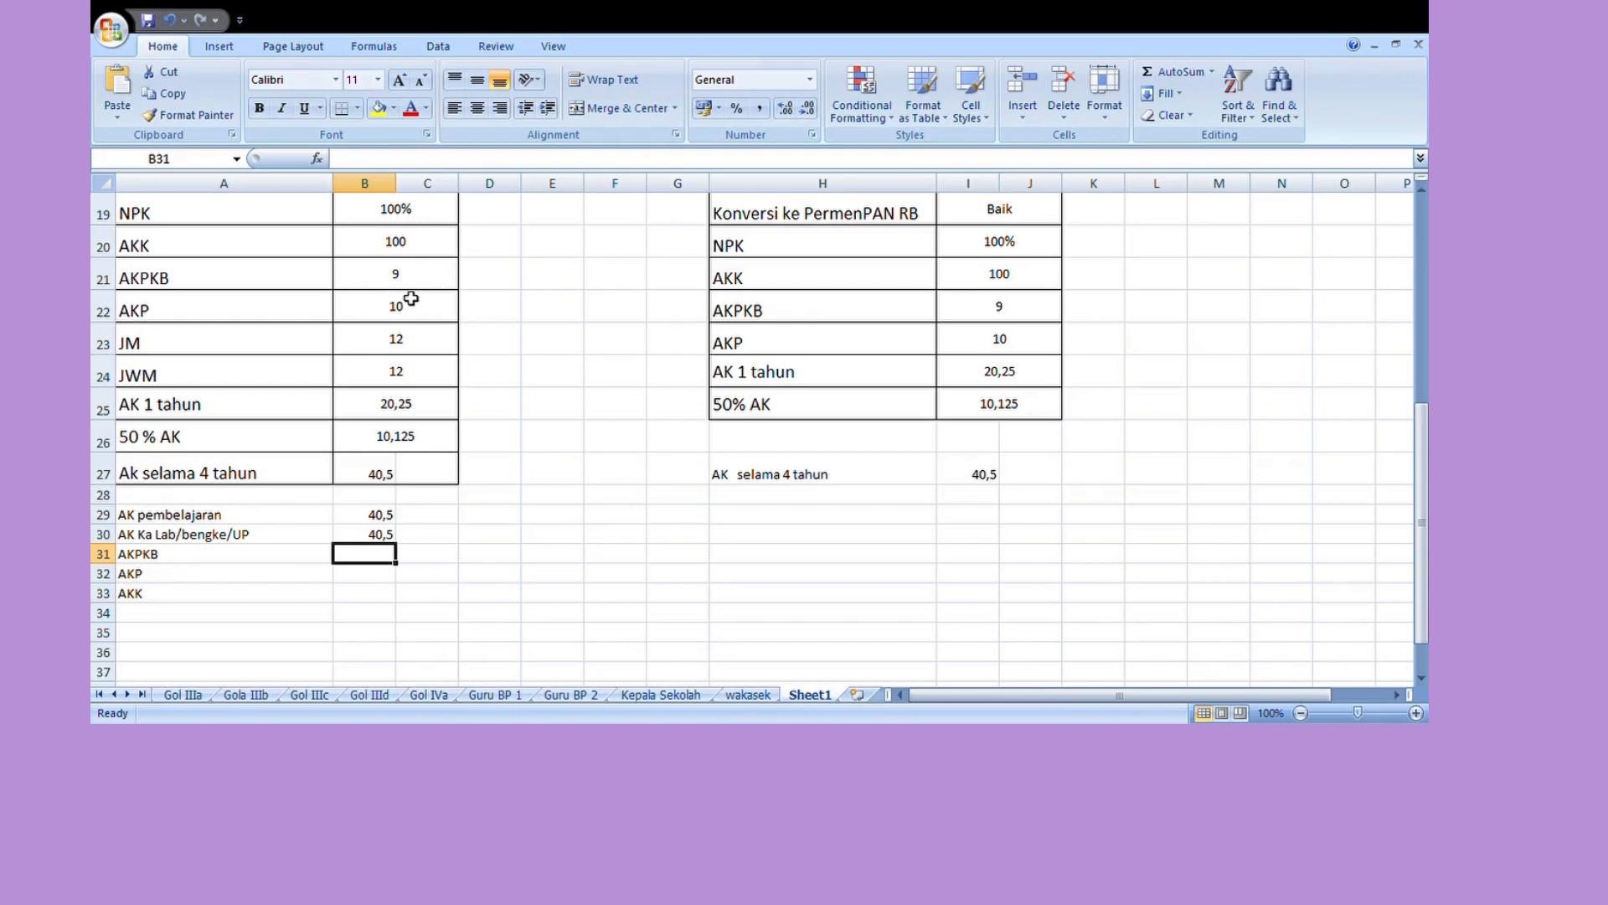
{"action": "type", "text": "9"}
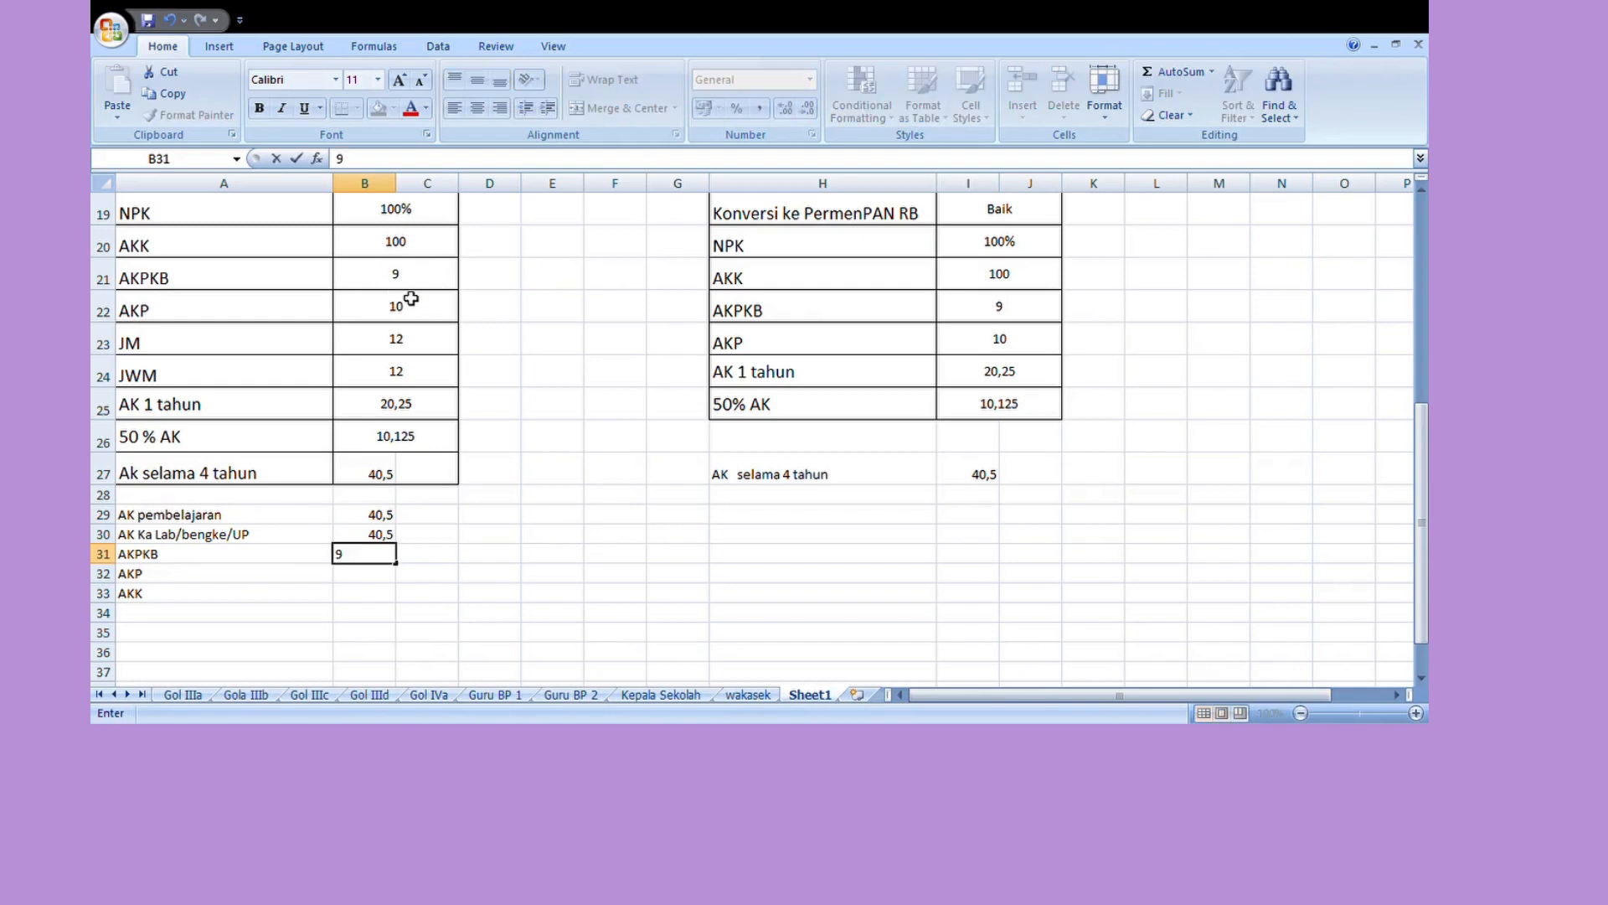
{"action": "key", "text": "Return"}
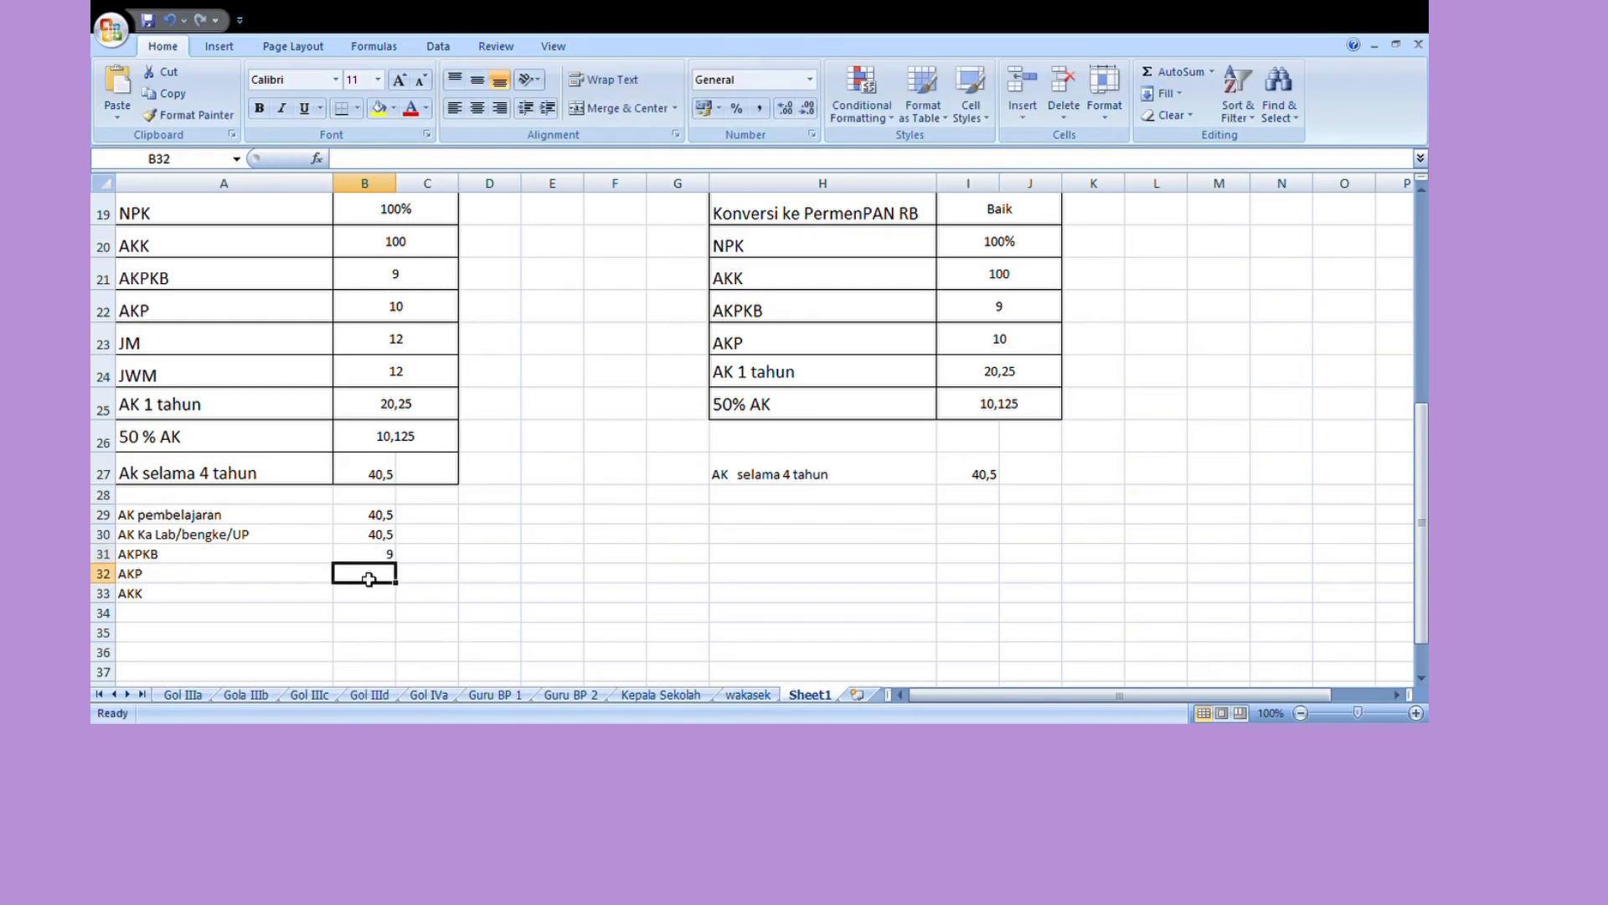
{"action": "type", "text": "10"}
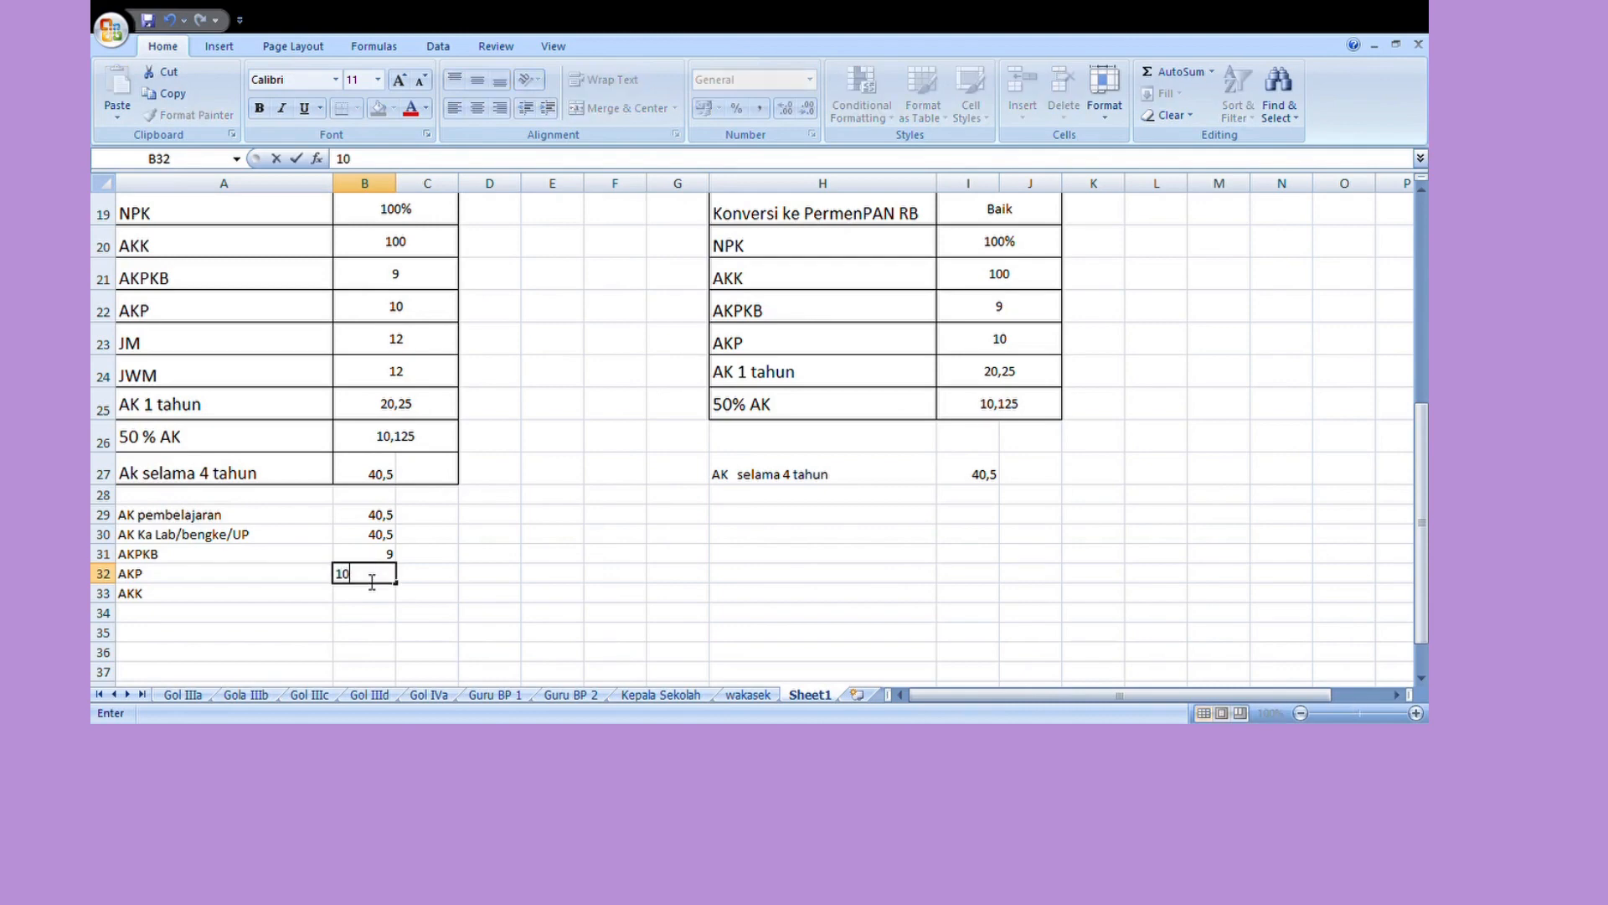
{"action": "key", "text": "Return"}
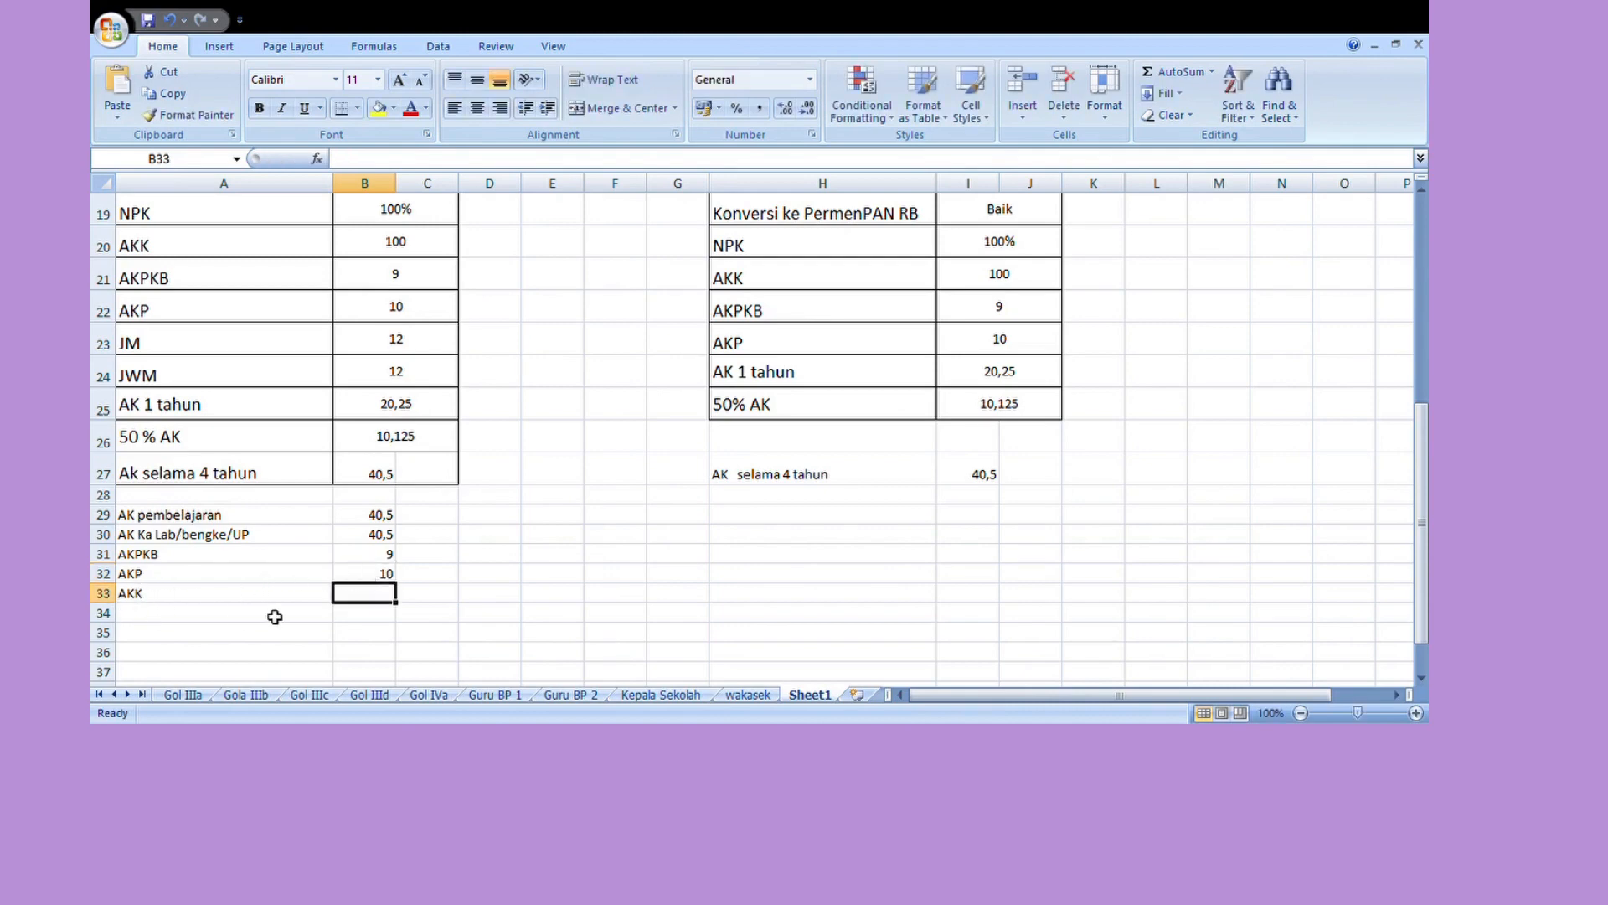
Step: Calculate the summary's AKK in B33 with the formula =sum(B29:B32) and check it against the reference table
{"action": "type", "text": "="}
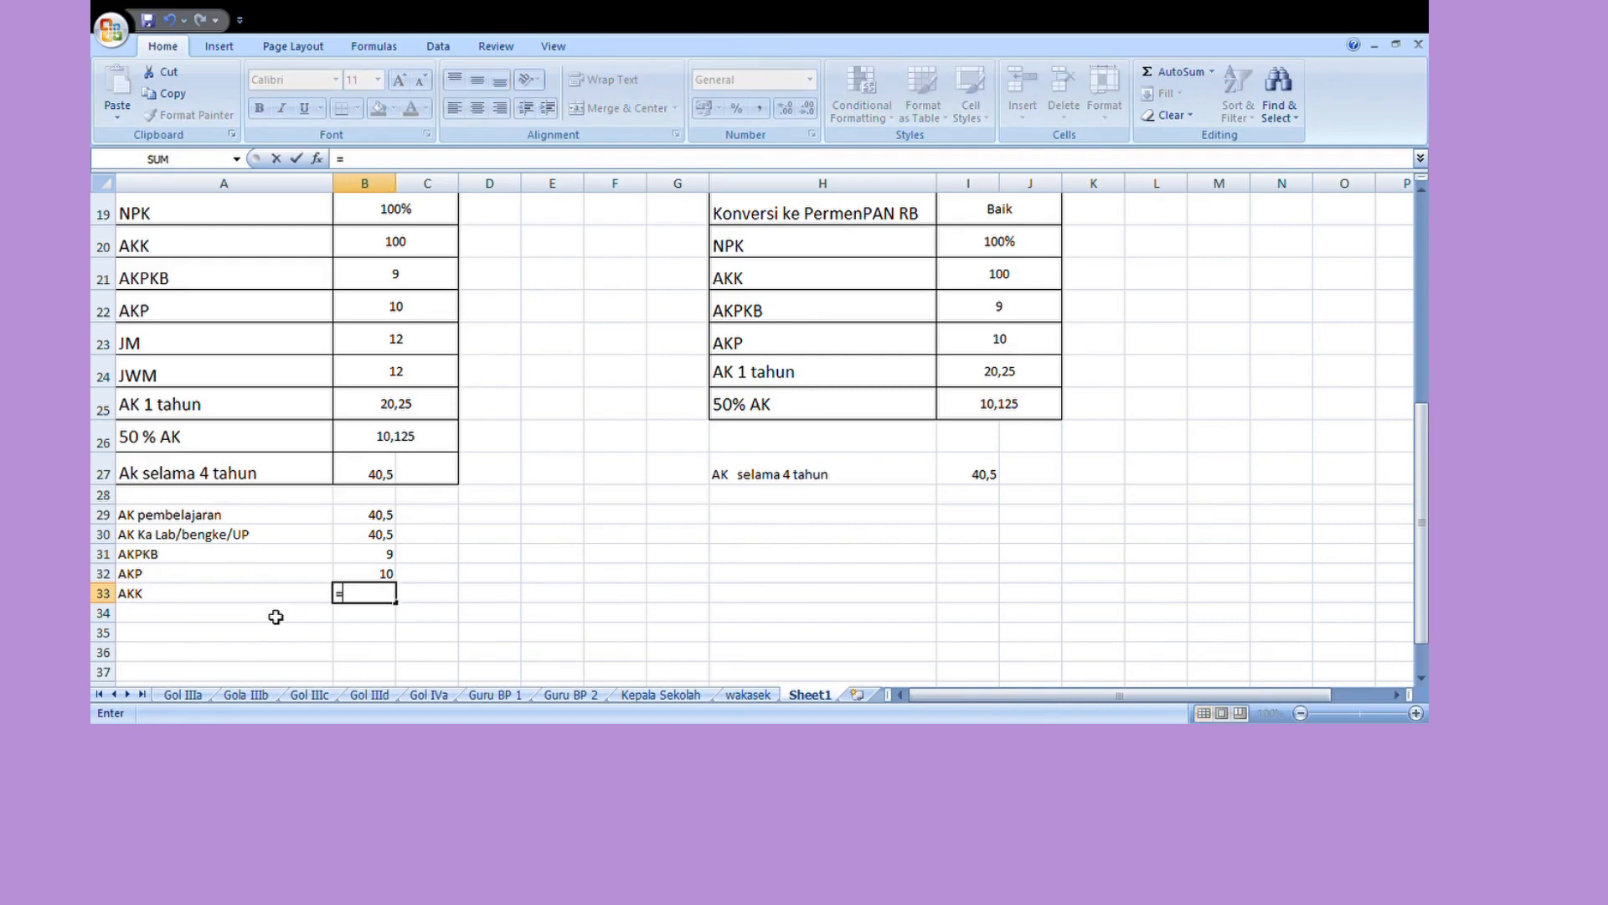
{"action": "type", "text": "sum("}
{"action": "left_click_drag", "start_coordinate": [369, 518], "coordinate": [366, 573]}
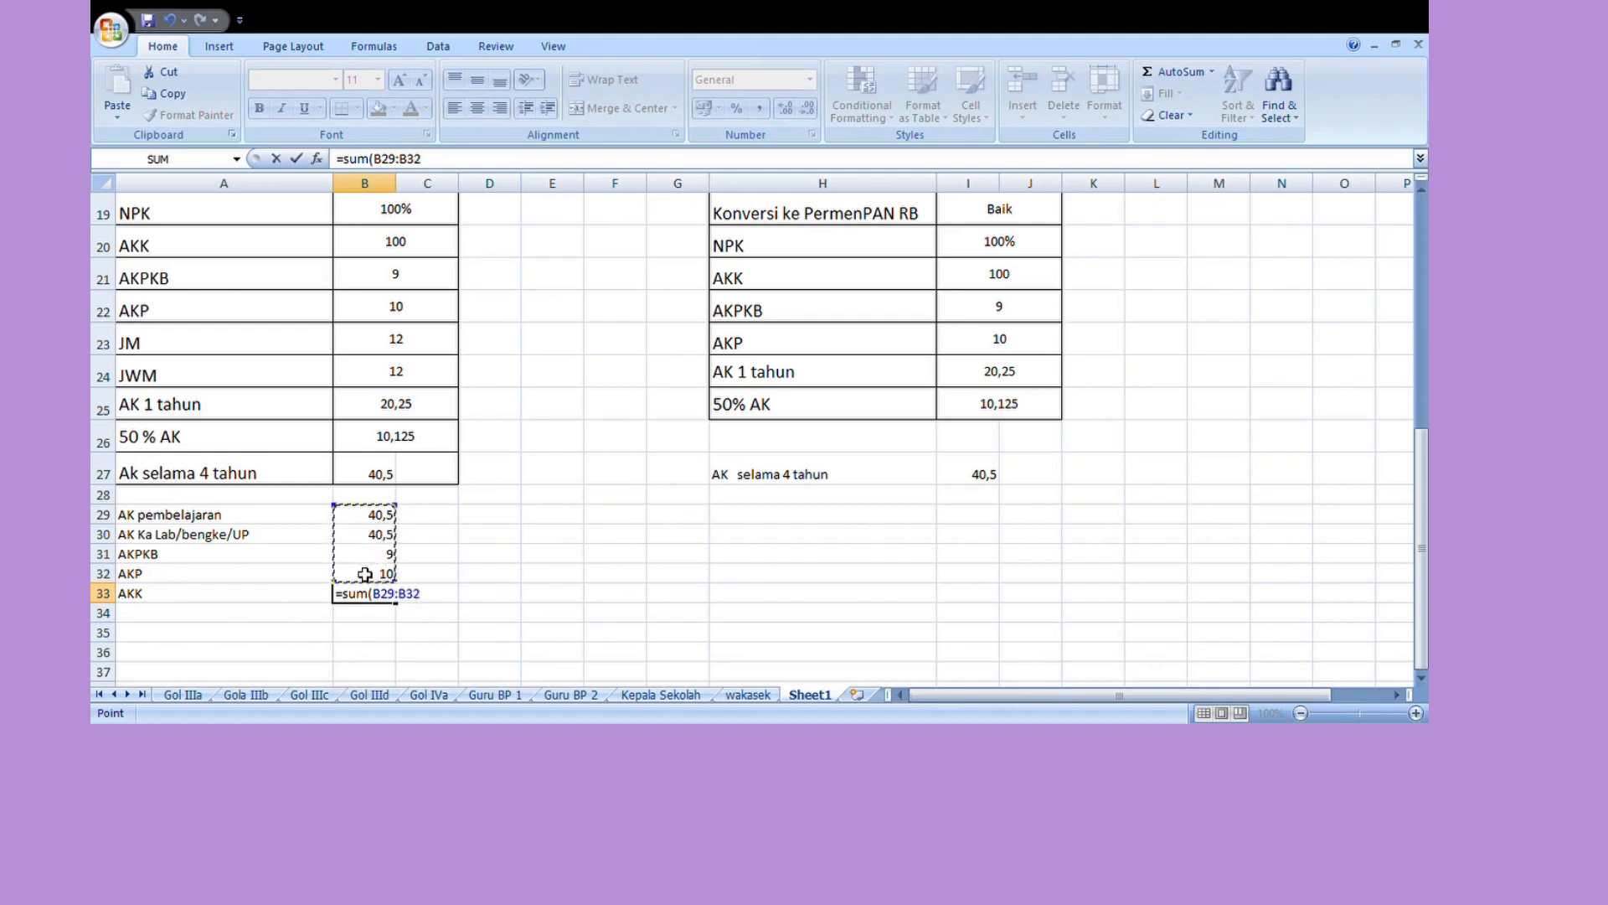
{"action": "type", "text": ")"}
{"action": "key", "text": "Return"}
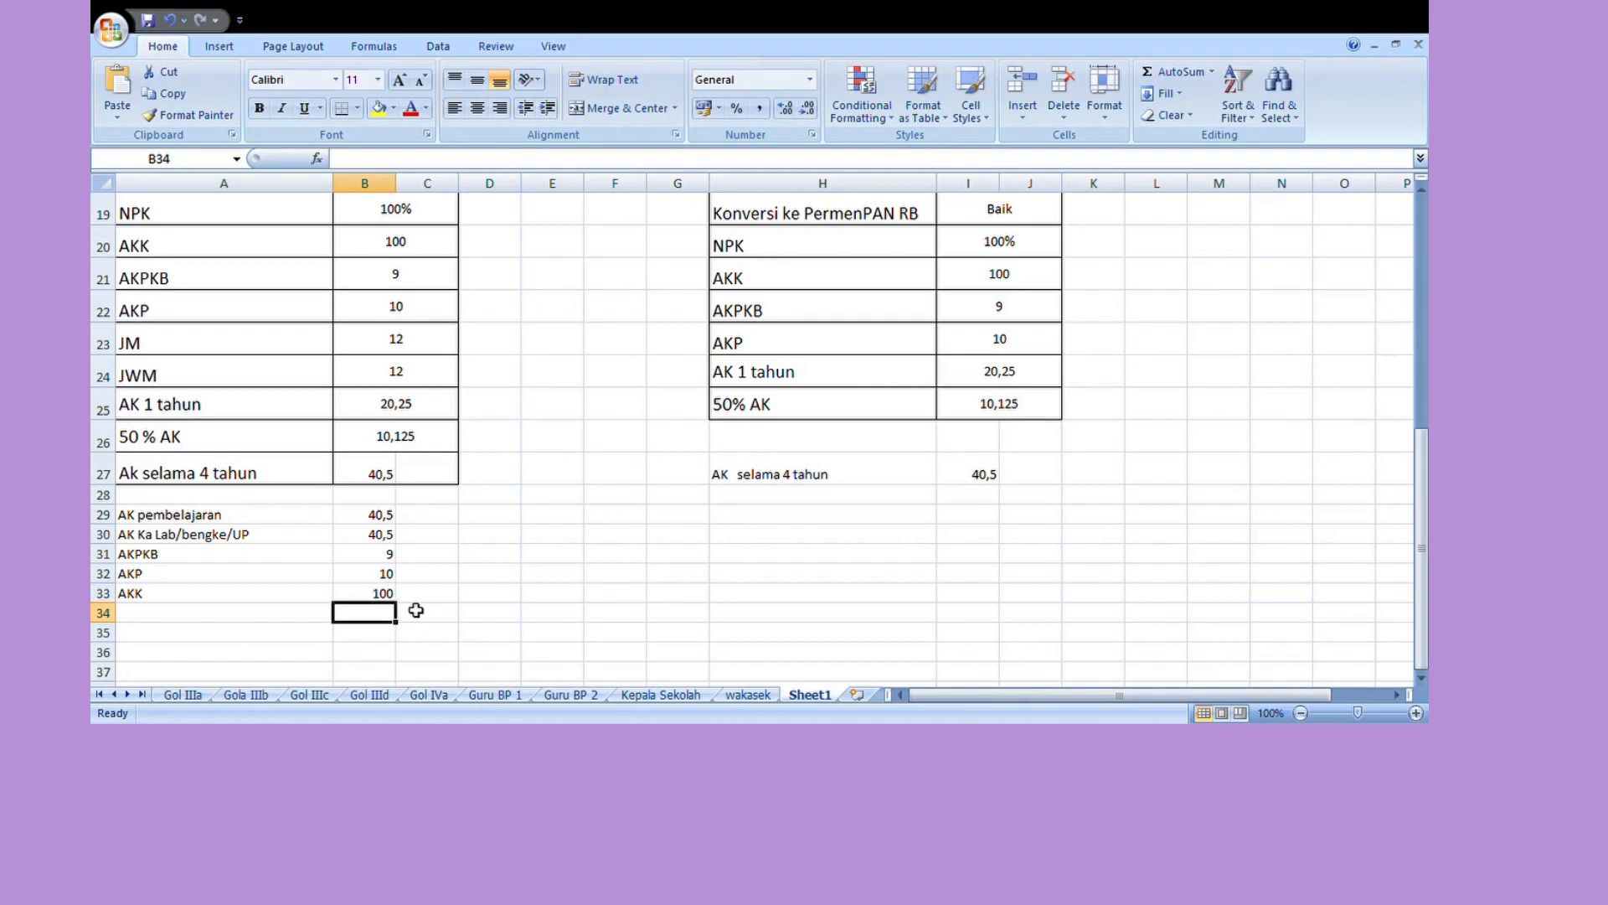
{"action": "scroll", "coordinate": [1134, 586], "scroll_direction": "up", "scroll_amount": 5}
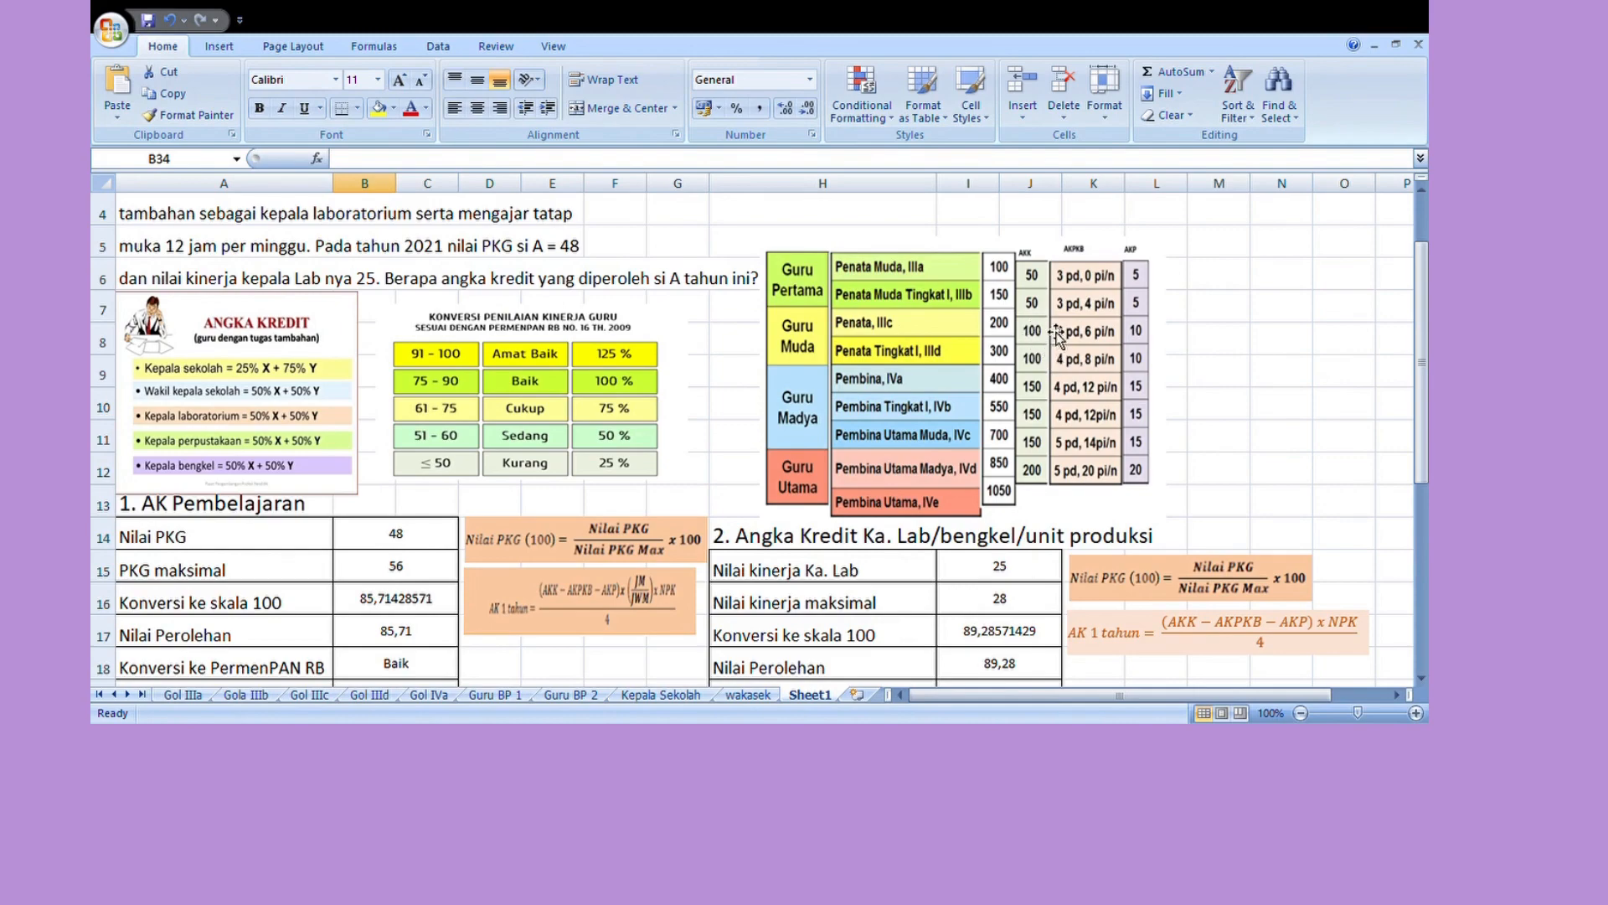
{"action": "scroll", "coordinate": [1039, 360], "scroll_direction": "down", "scroll_amount": 5}
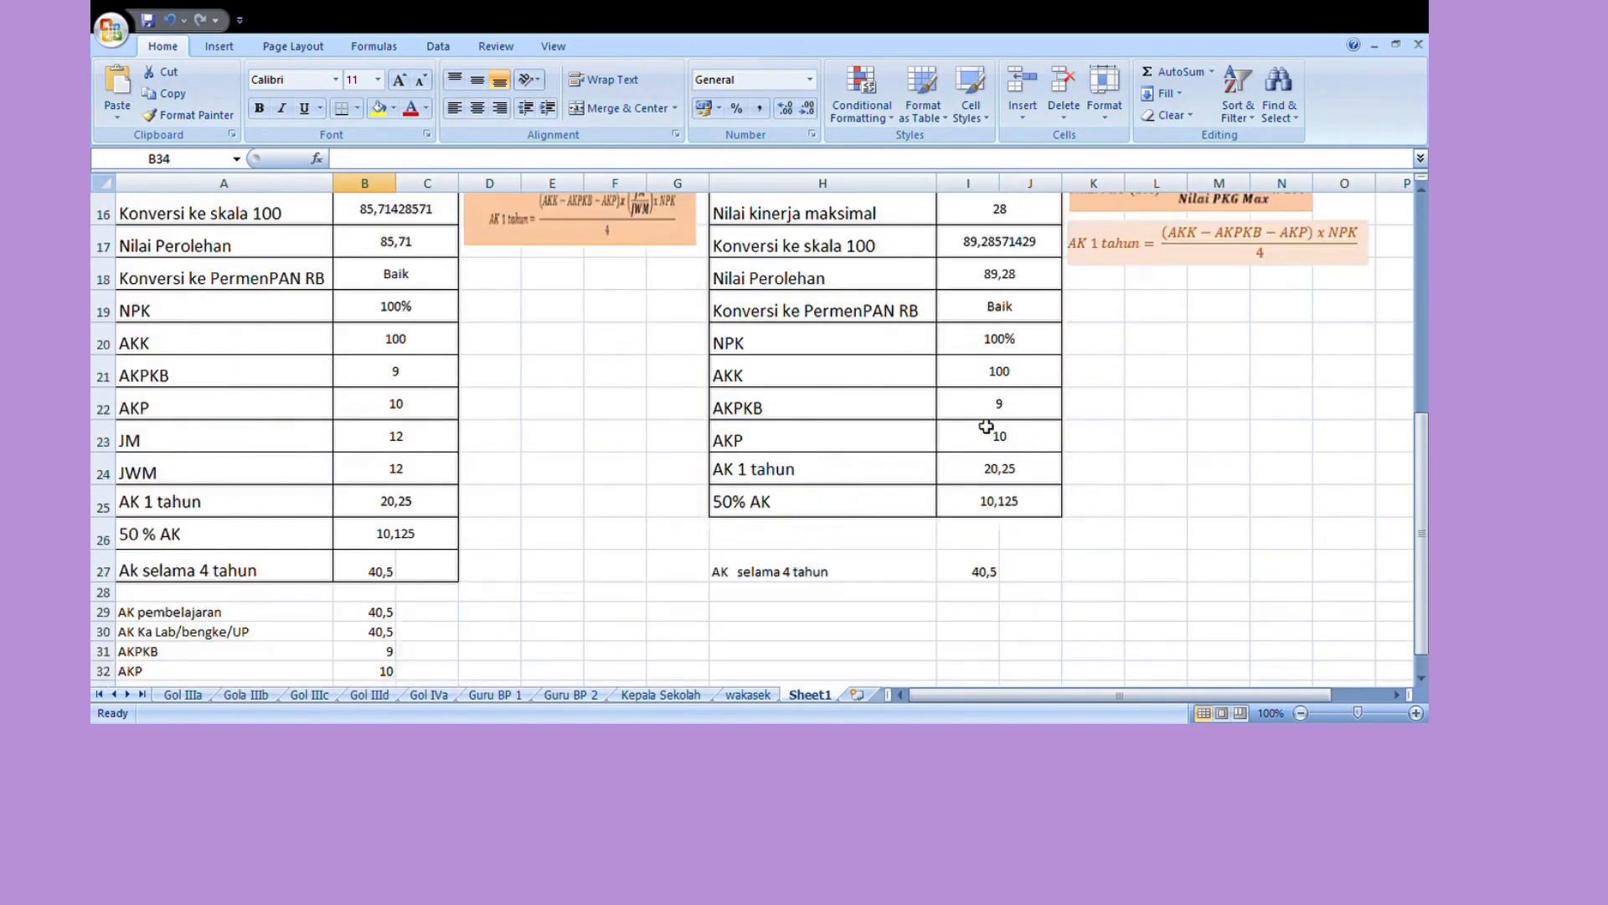